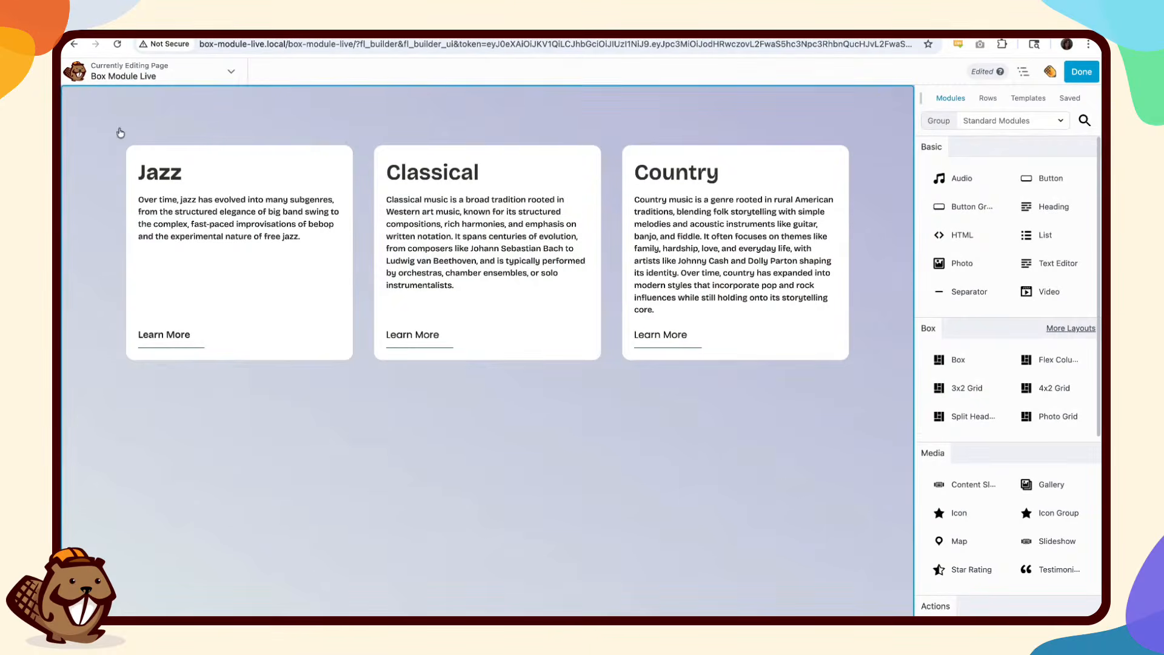
# Step: Review the global style settings for text, headings and buttons, including the text font options
pyautogui.click(113, 82)
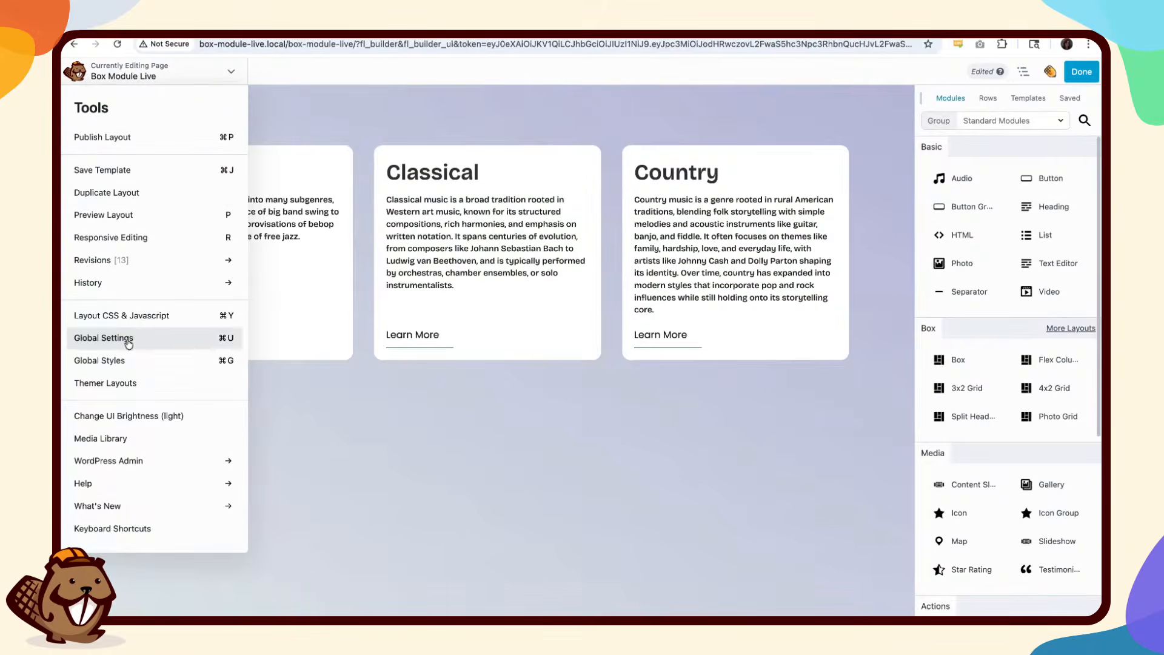
pyautogui.click(118, 362)
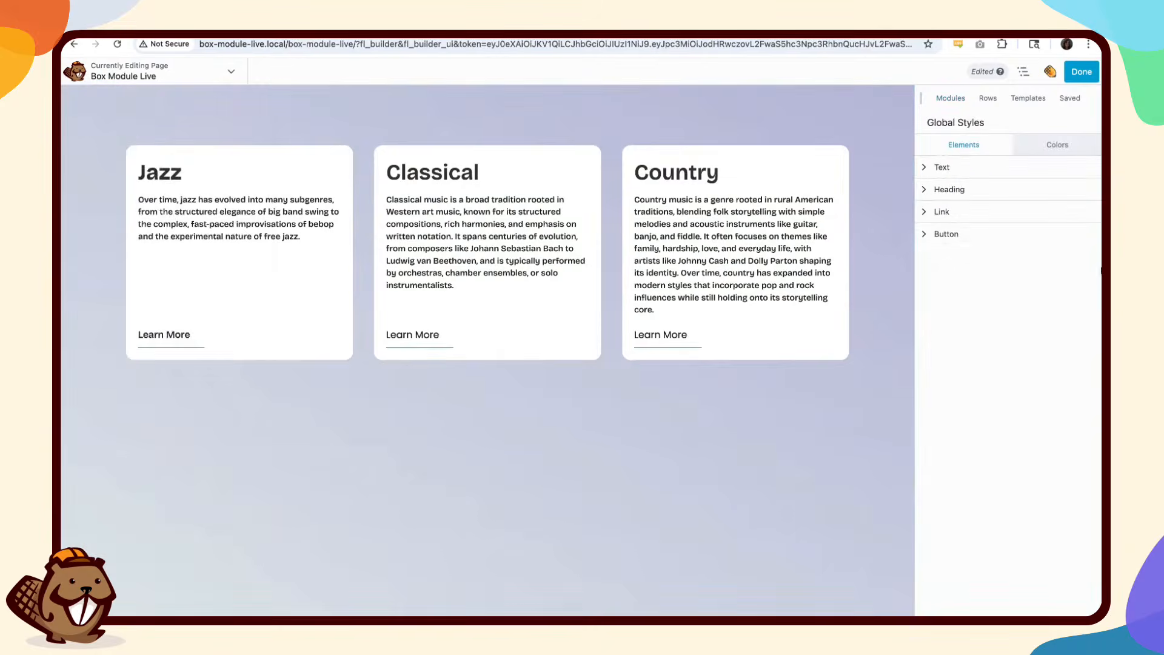
pyautogui.click(985, 172)
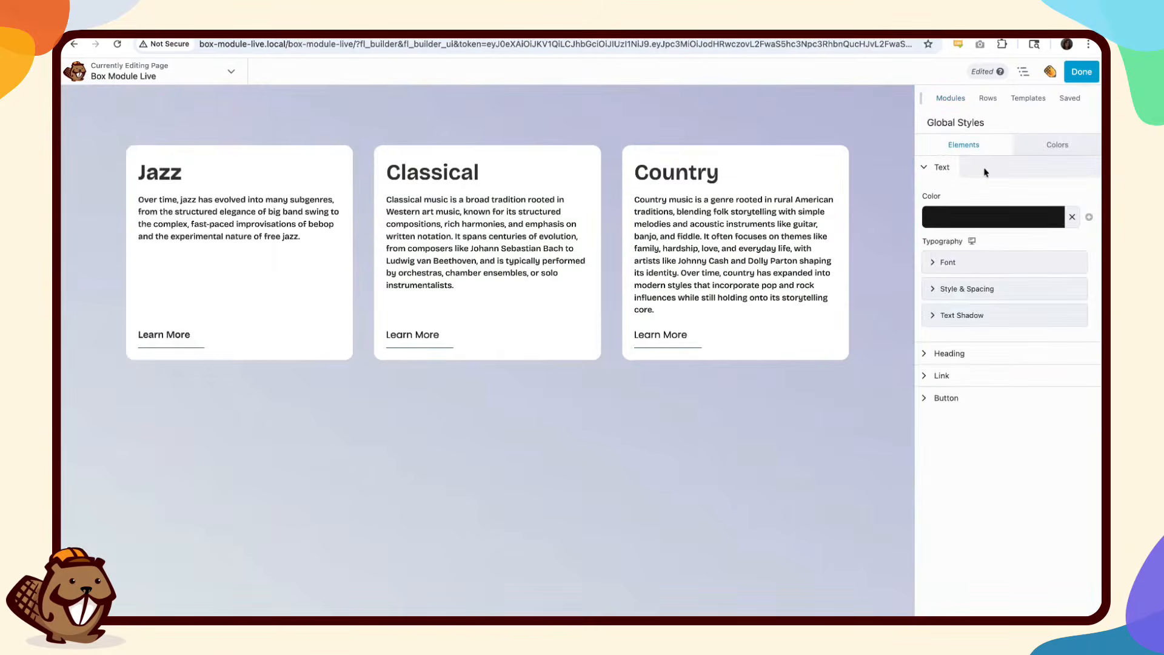
pyautogui.click(949, 264)
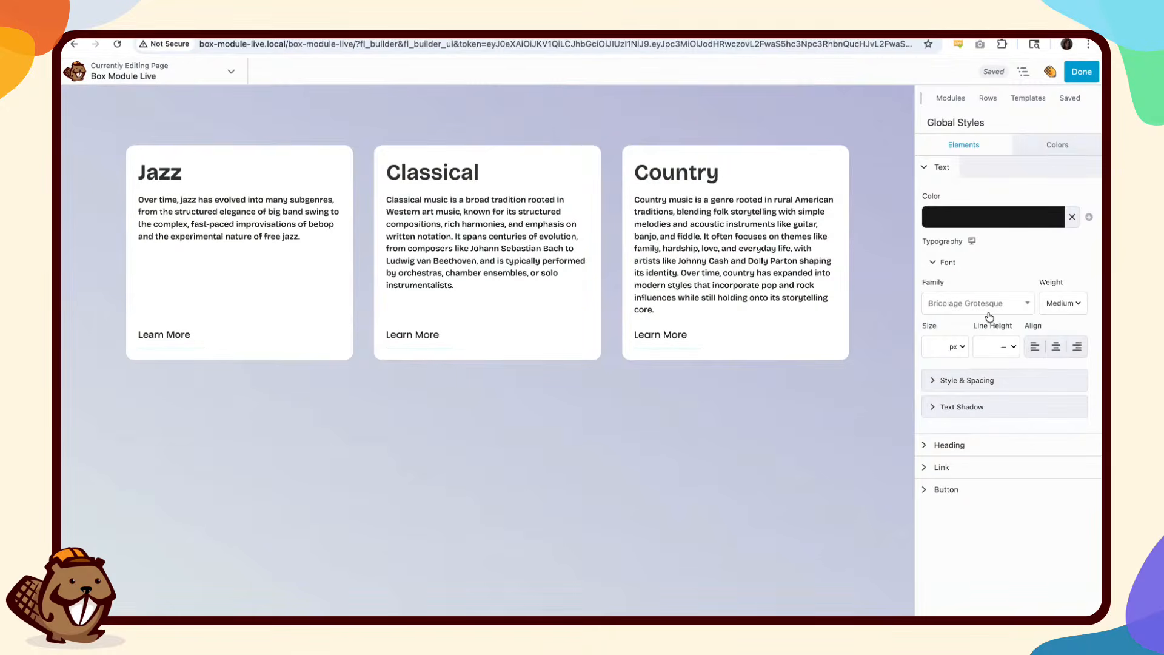
pyautogui.click(951, 444)
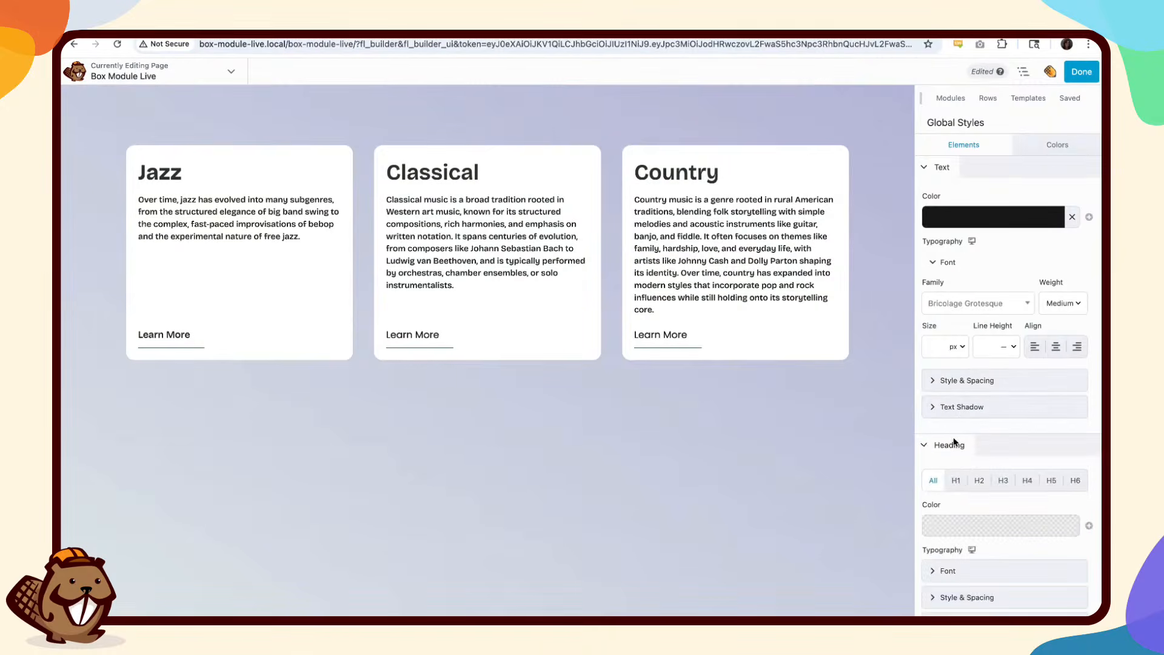
pyautogui.scroll(-2, 949, 479)
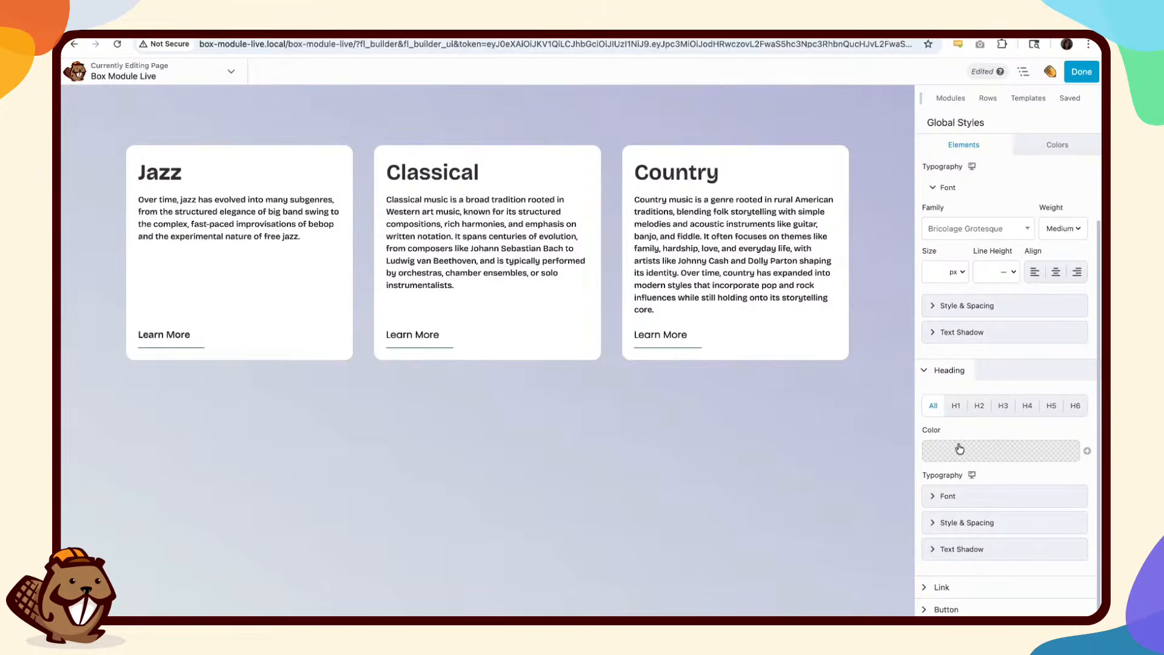
pyautogui.click(946, 609)
pyautogui.scroll(-5, 1005, 493)
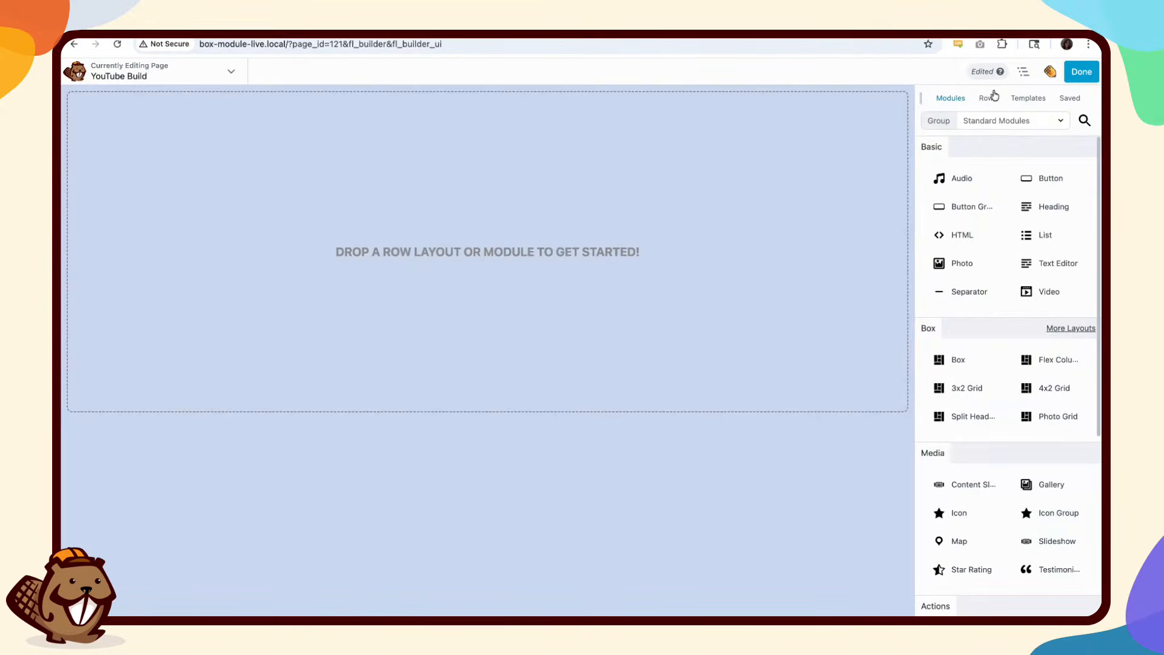
# Step: Add a Box module to the empty page, then duplicate it and nest the copy inside the original box
pyautogui.moveTo(949, 360); pyautogui.dragTo(719, 225)
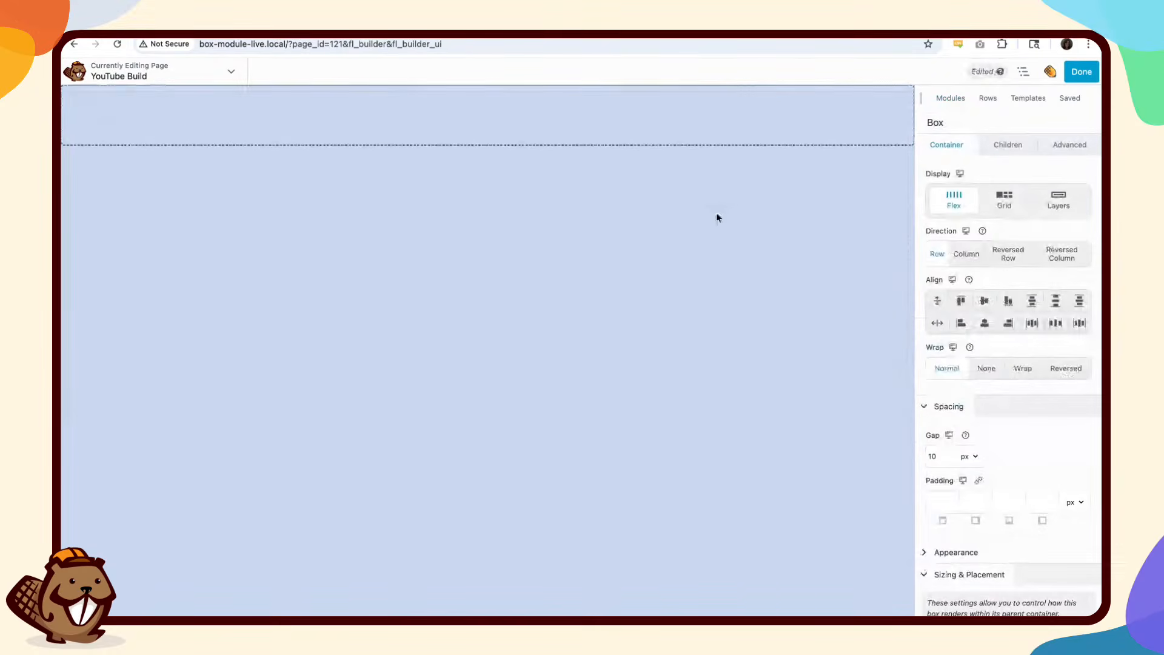
pyautogui.click(1024, 74)
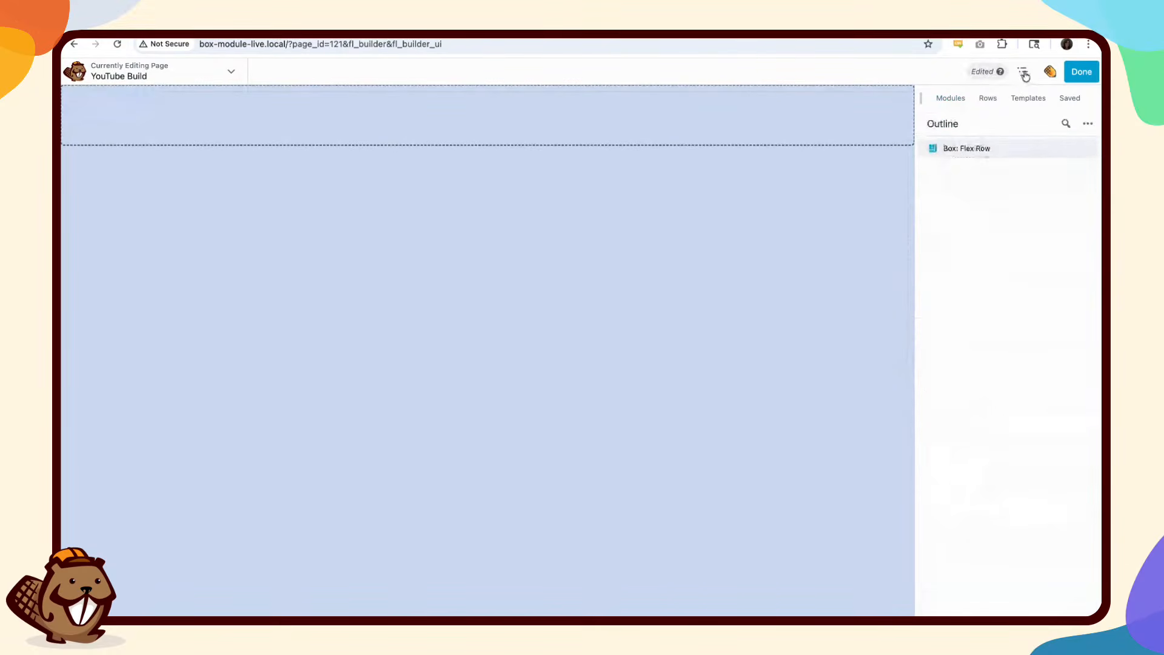
pyautogui.rightClick(966, 152)
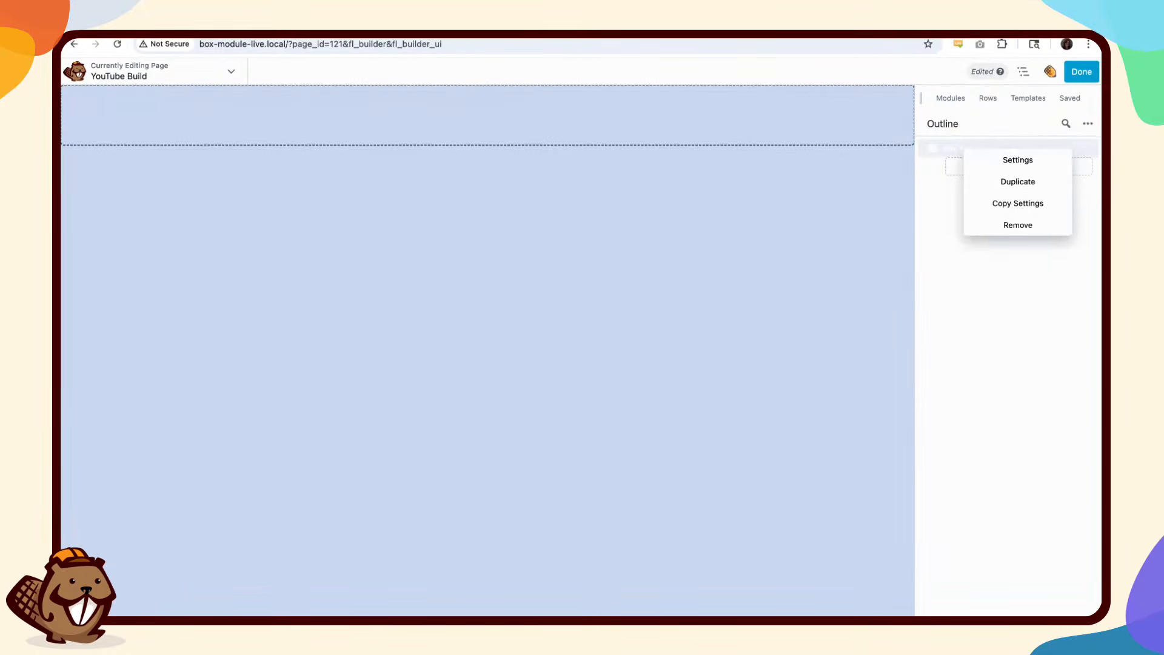
pyautogui.click(1006, 185)
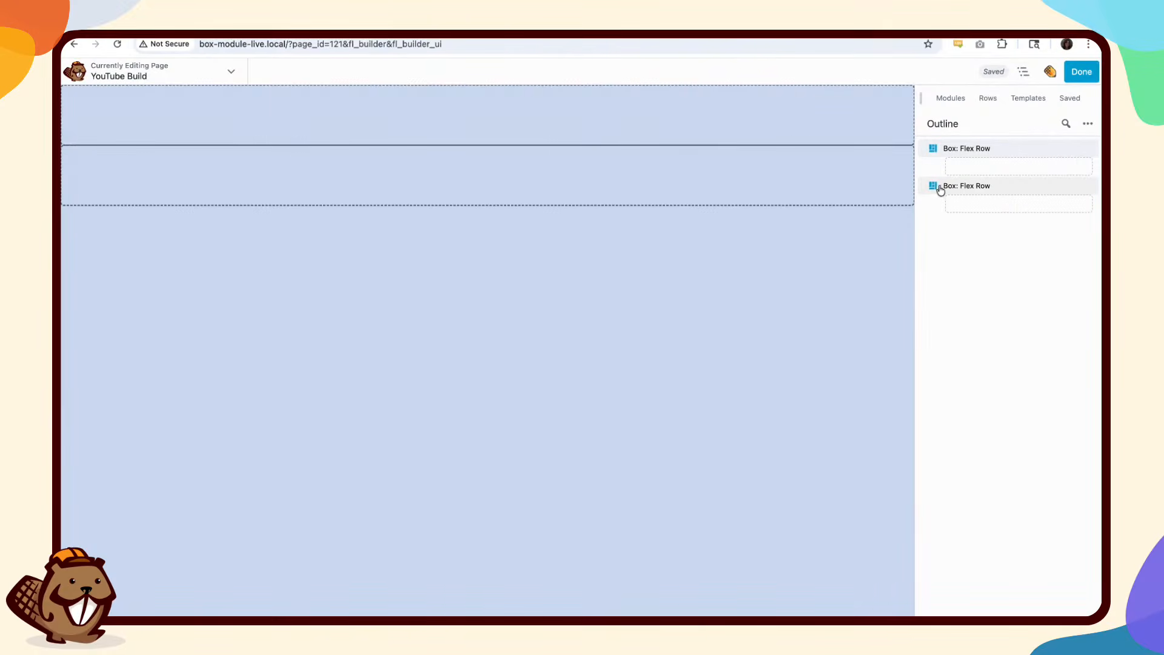
pyautogui.moveTo(937, 190); pyautogui.dragTo(937, 190)
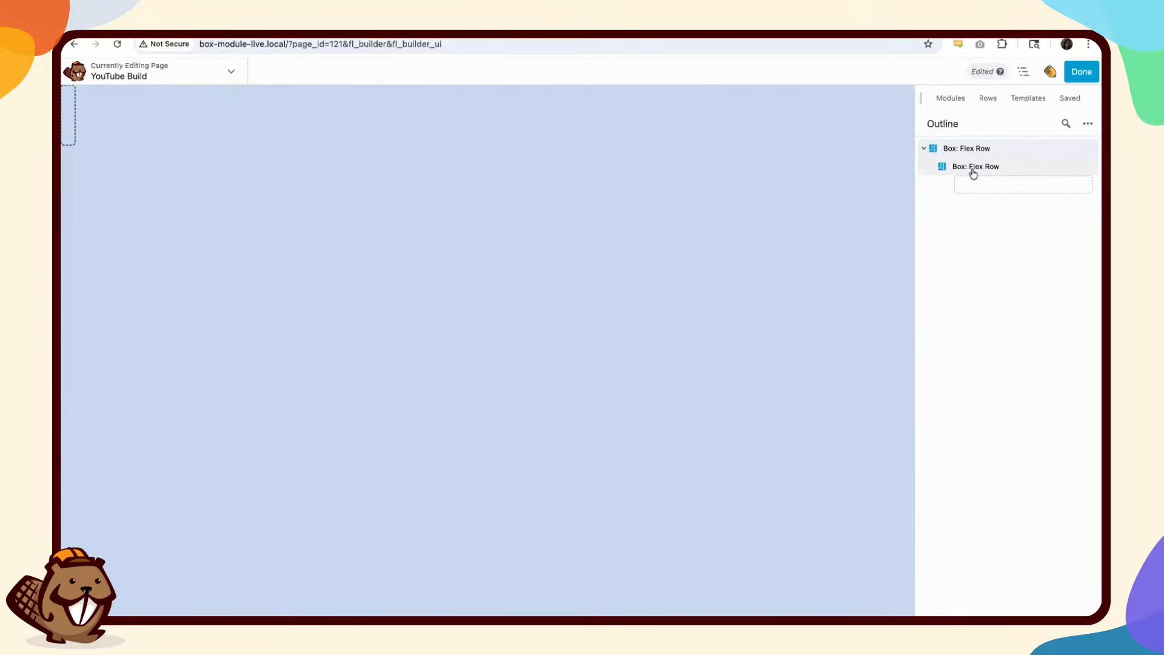
# Step: Add a "Lorem Ipsum" heading and a text module containing the "Lorem ipsum dolor sit amet" placeholder paragraph to the inner box
pyautogui.click(957, 101)
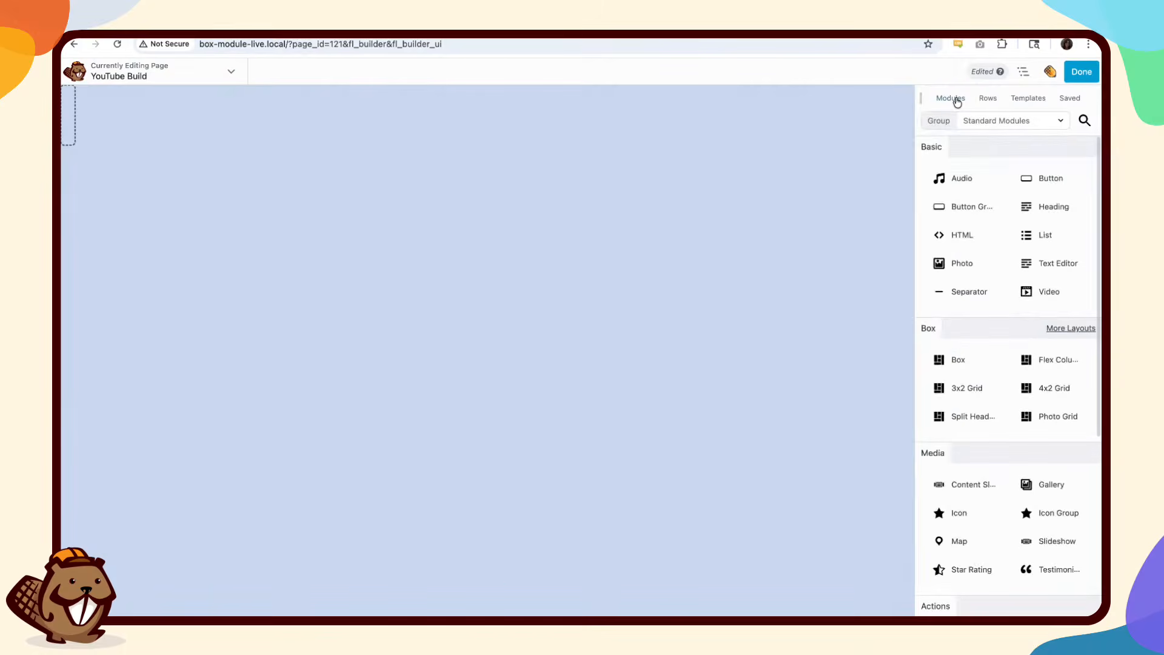
pyautogui.moveTo(1028, 212); pyautogui.dragTo(76, 149)
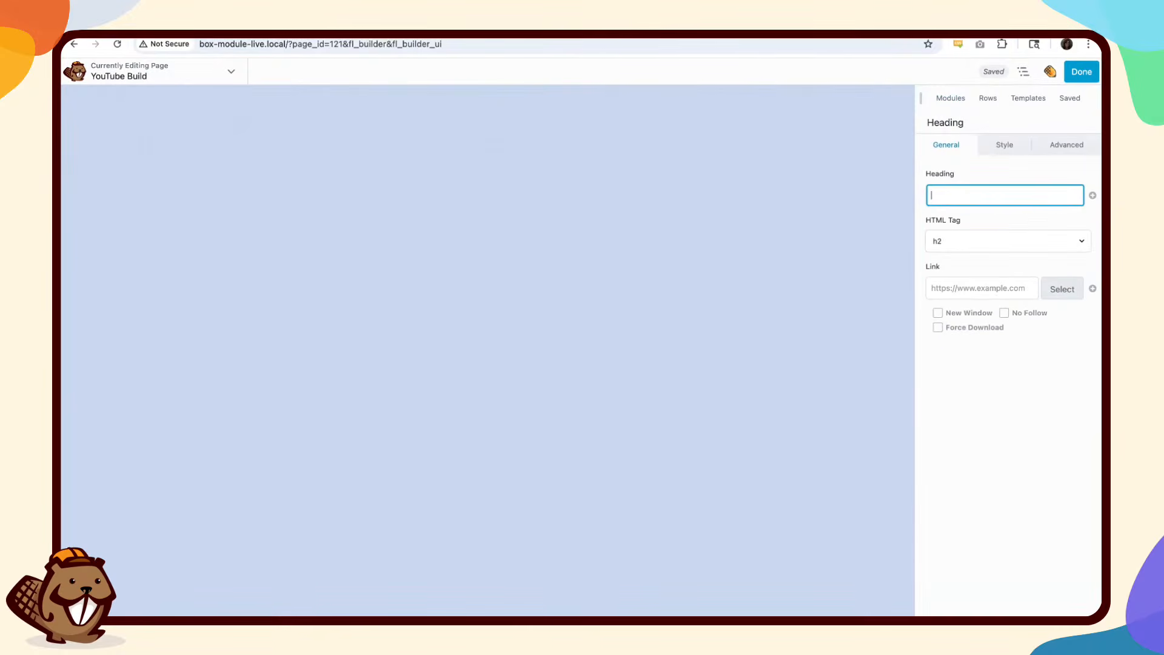
pyautogui.write('Lorem Ipsum')
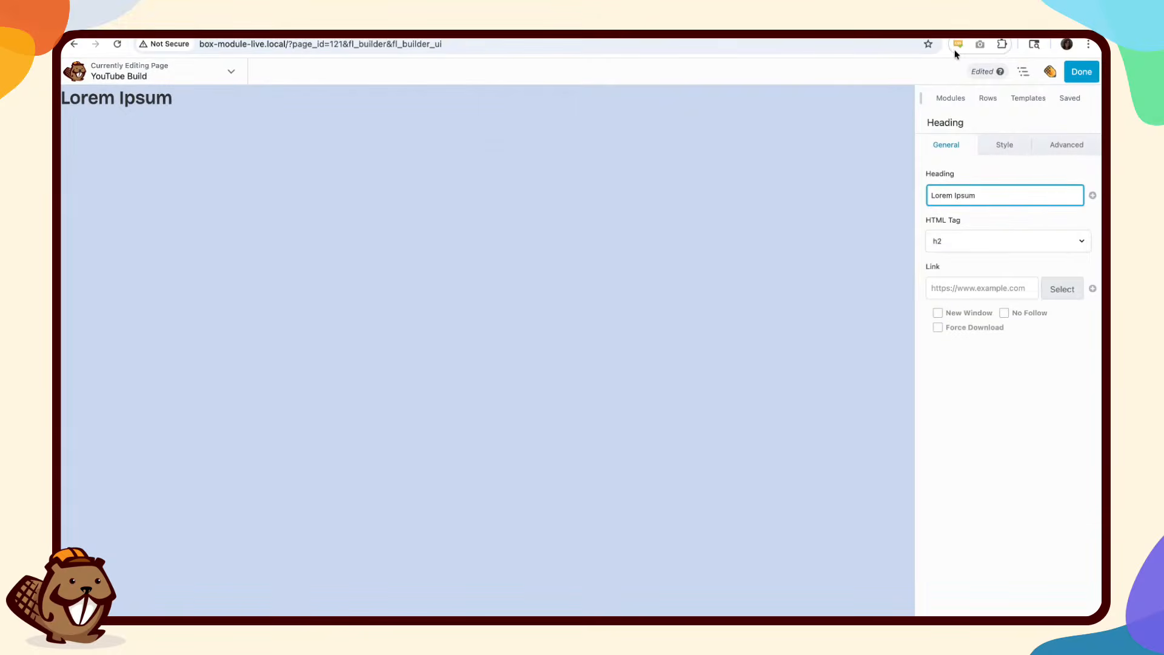
pyautogui.click(950, 98)
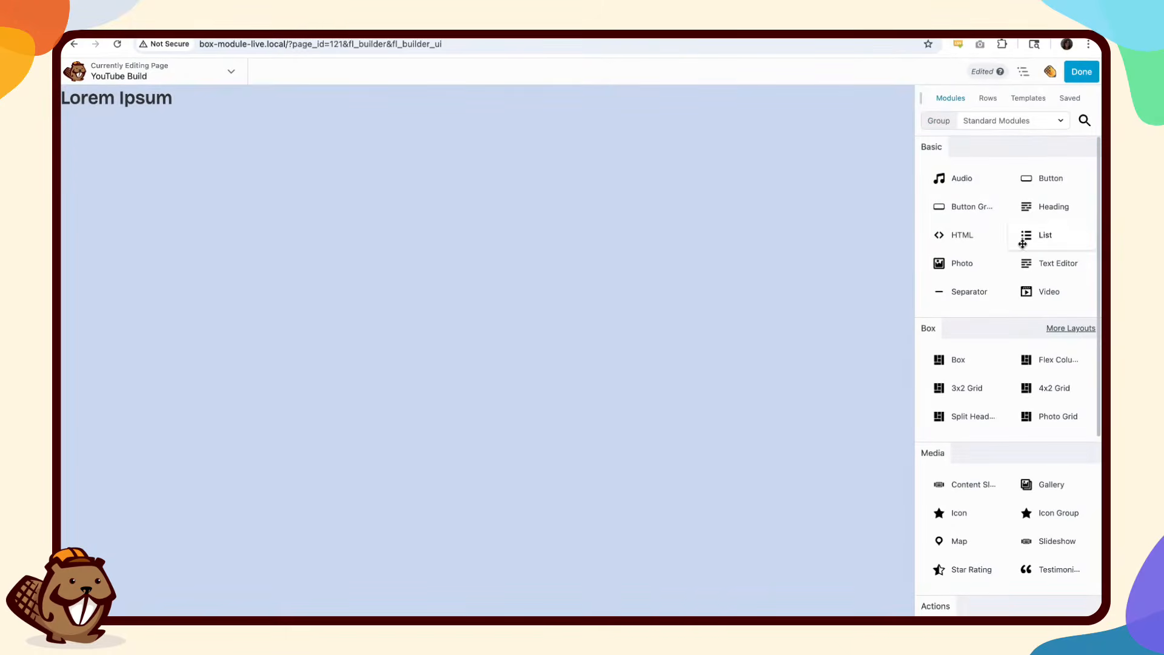
pyautogui.moveTo(1027, 262); pyautogui.dragTo(155, 173)
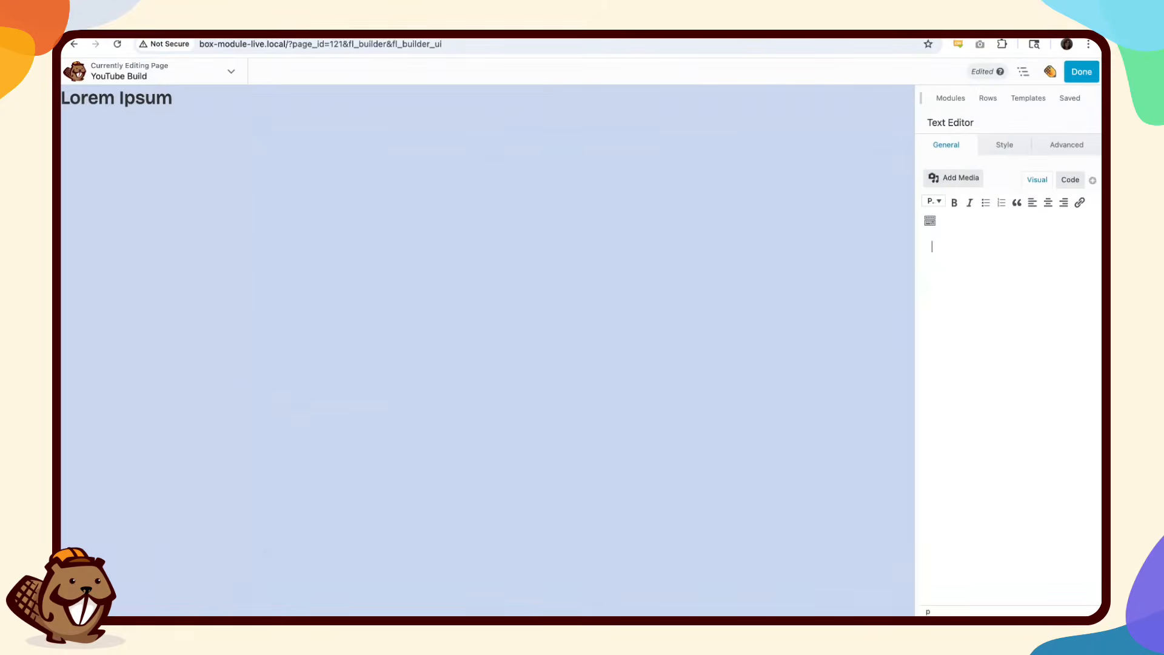
pyautogui.write('Lorem ipsum dolor sit amet, consectetur adipiscing elit, sed do eiusmod tempor incididunt ut labore et dolore magna aliqua. Ut enim ad minim veniam, quis nostrud exercitation ullamco laboris nisi ut aliquip ex ea commodo consequat. Duis aute irure dolor in reprehenderit in voluptate velit esse cillum dolore eu fugiat nulla pariatur. Excepteur sint occaecat cupidatat non proident, sunt in culpa qui officia deserunt mollit anim id est laborum.')
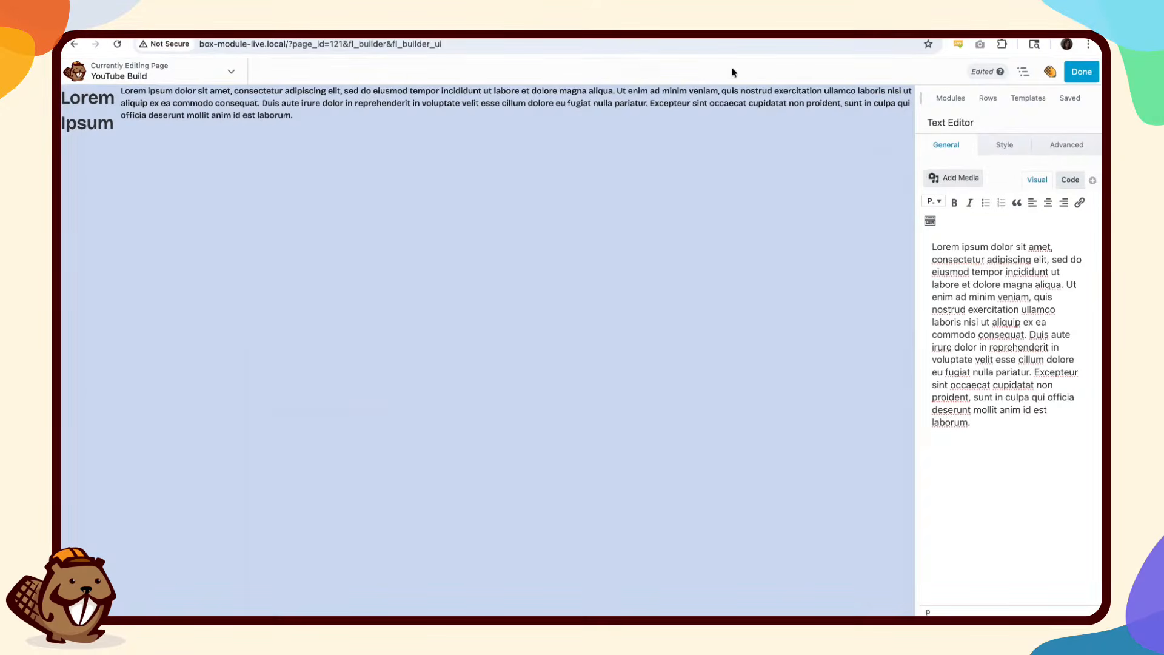
# Step: Add a Button module after the paragraph in the inner box
pyautogui.click(951, 100)
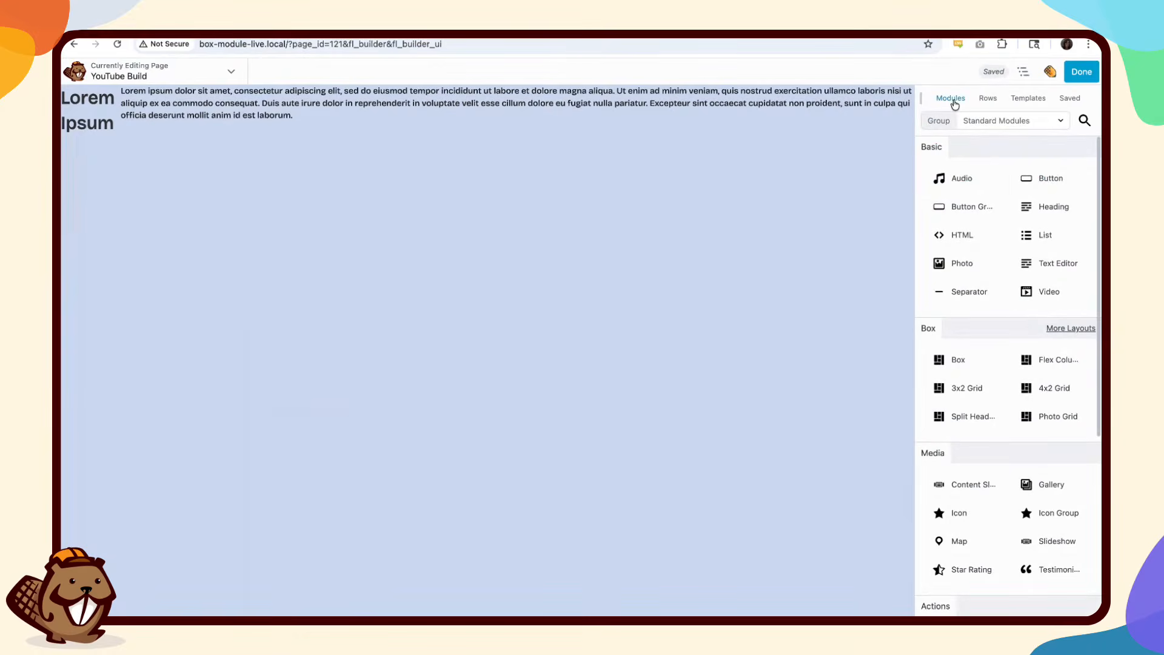
pyautogui.moveTo(1029, 179); pyautogui.dragTo(1029, 180)
pyautogui.moveTo(884, 150); pyautogui.dragTo(871, 156)
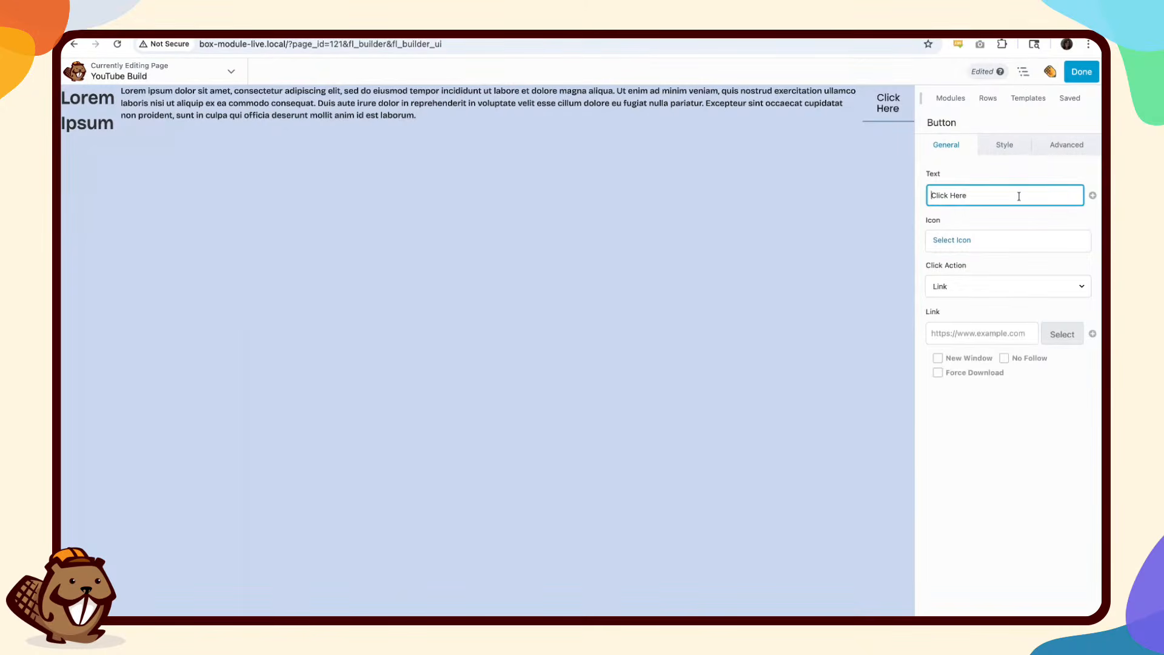
# Step: Set the inner box's flex direction to Column, comparing it with the Row direction
pyautogui.click(1025, 74)
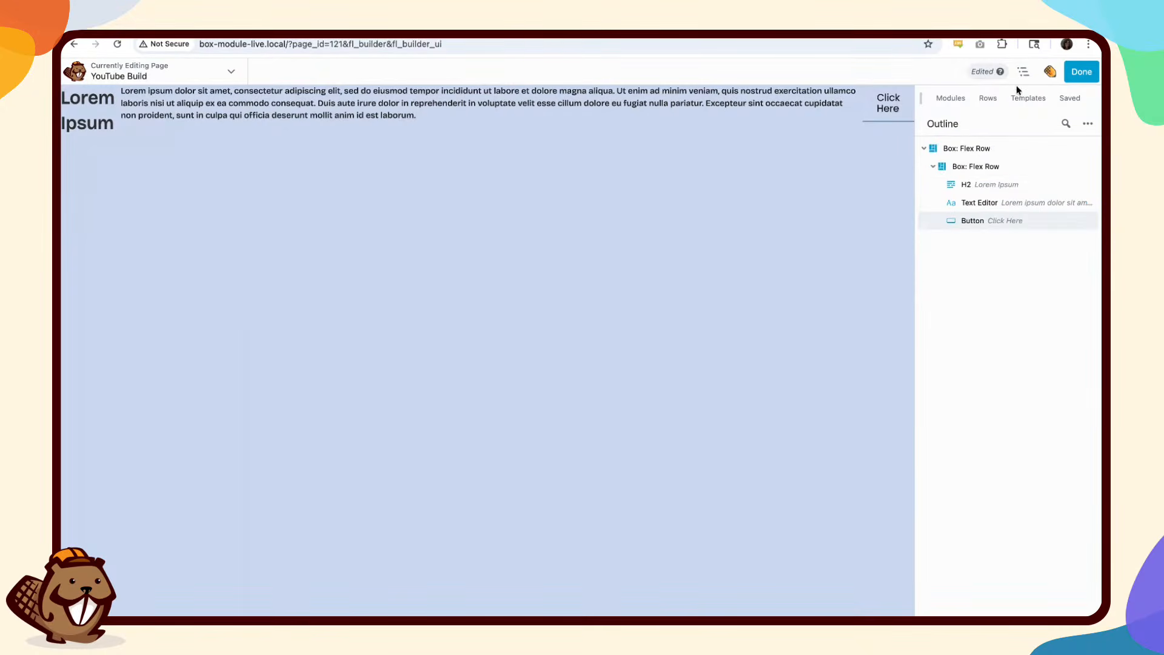
pyautogui.click(976, 169)
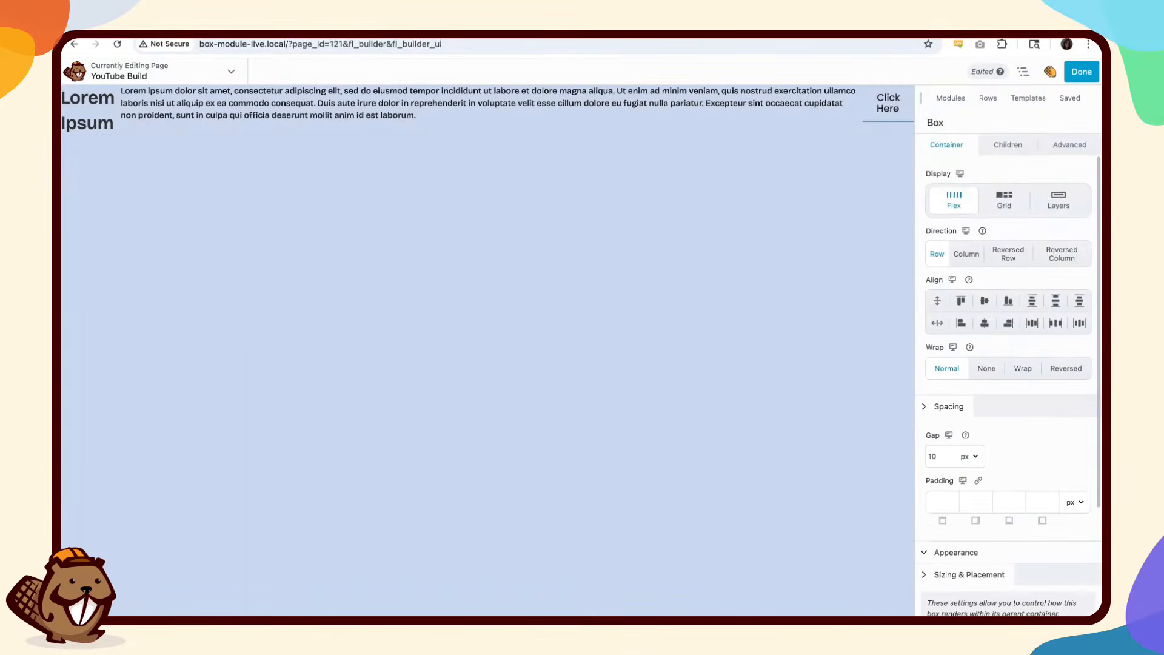
pyautogui.click(964, 255)
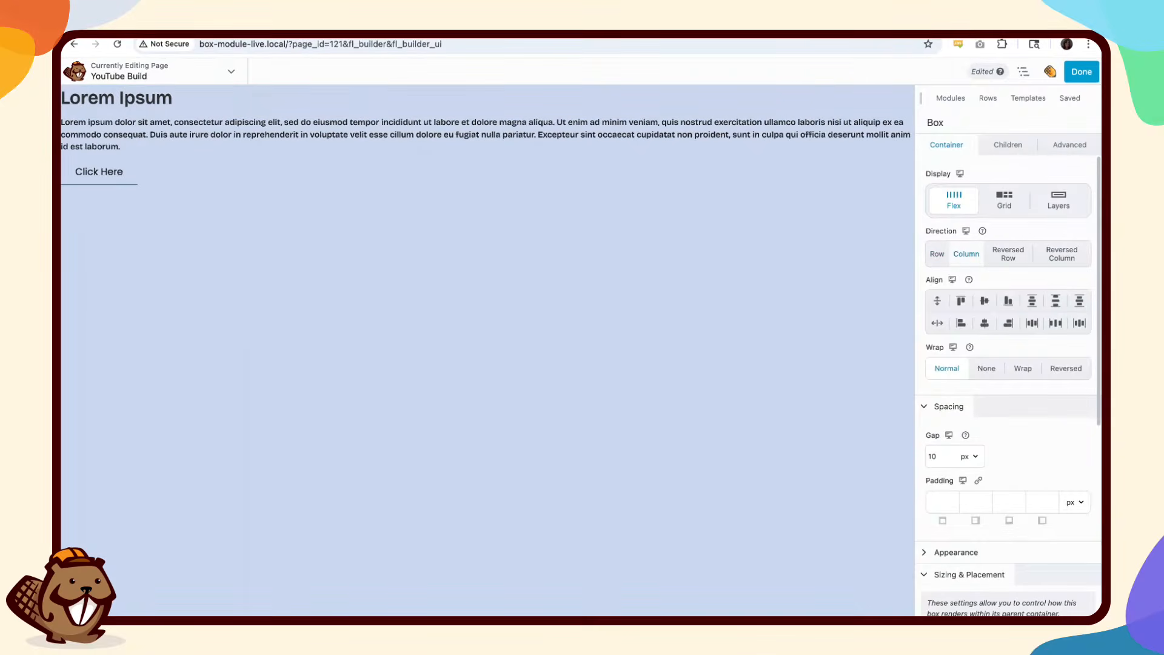
pyautogui.click(938, 255)
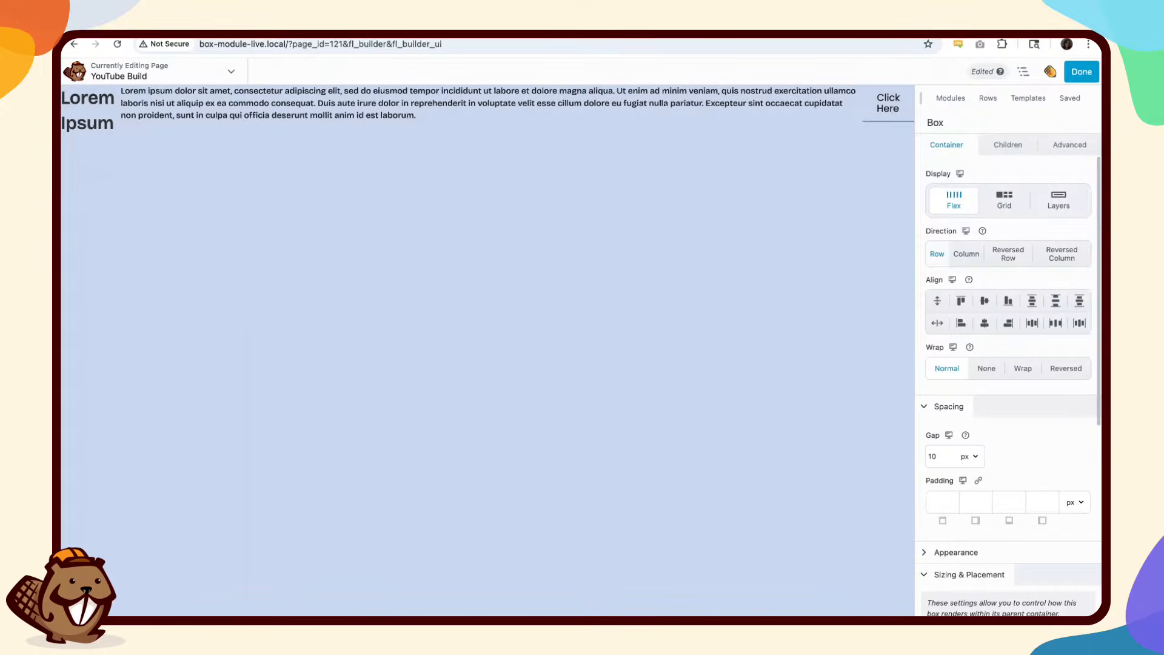
pyautogui.click(966, 255)
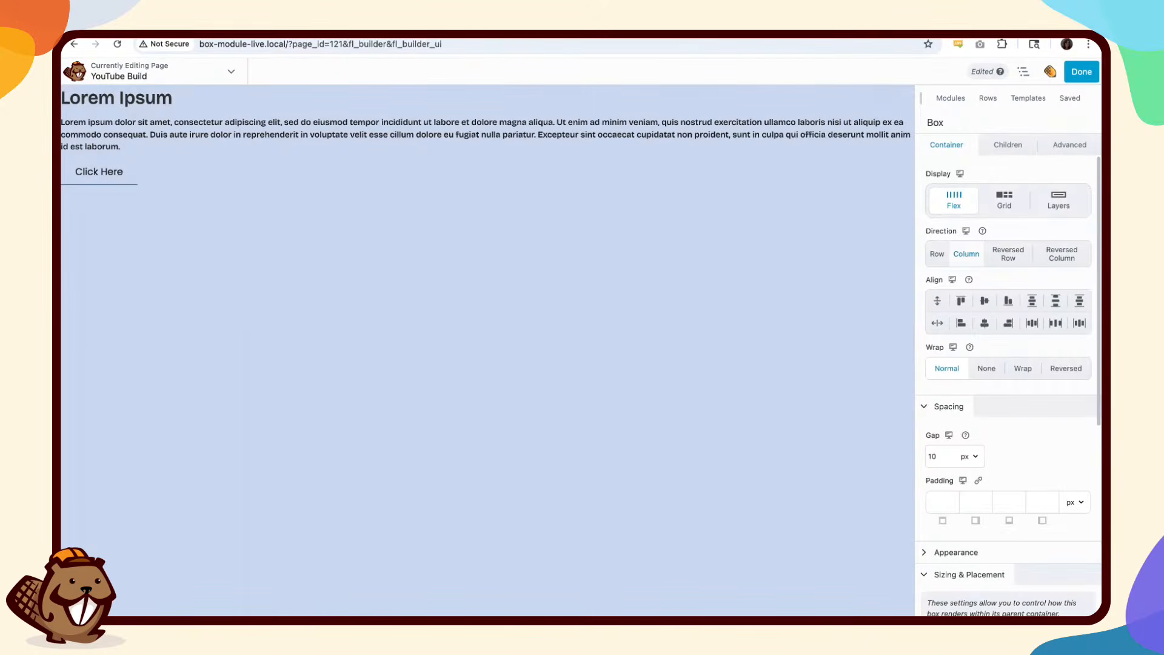
# Step: Duplicate the inner content box twice to make three side-by-side columns in the outer box
pyautogui.click(1024, 73)
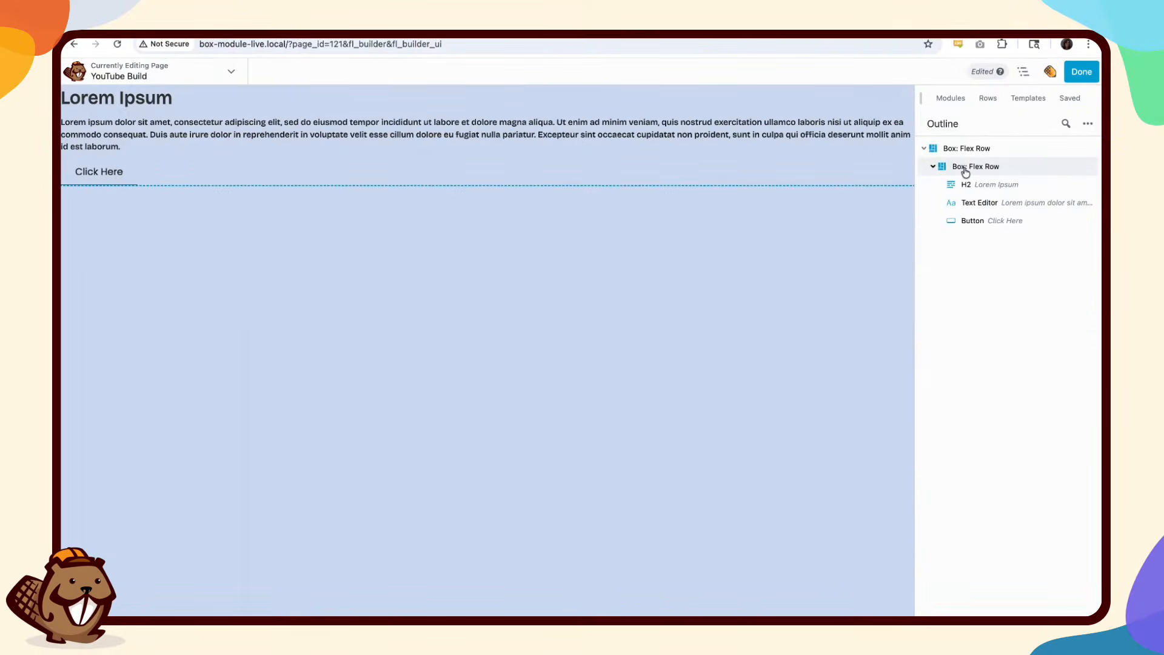
pyautogui.rightClick(965, 170)
pyautogui.click(1006, 205)
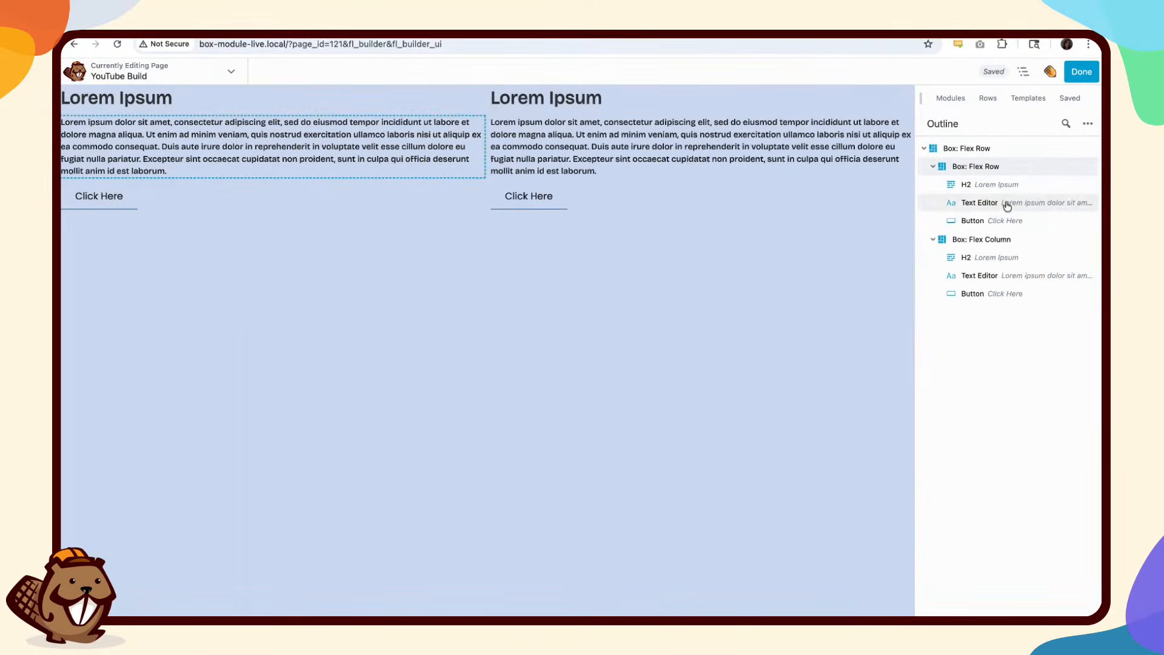
pyautogui.rightClick(967, 242)
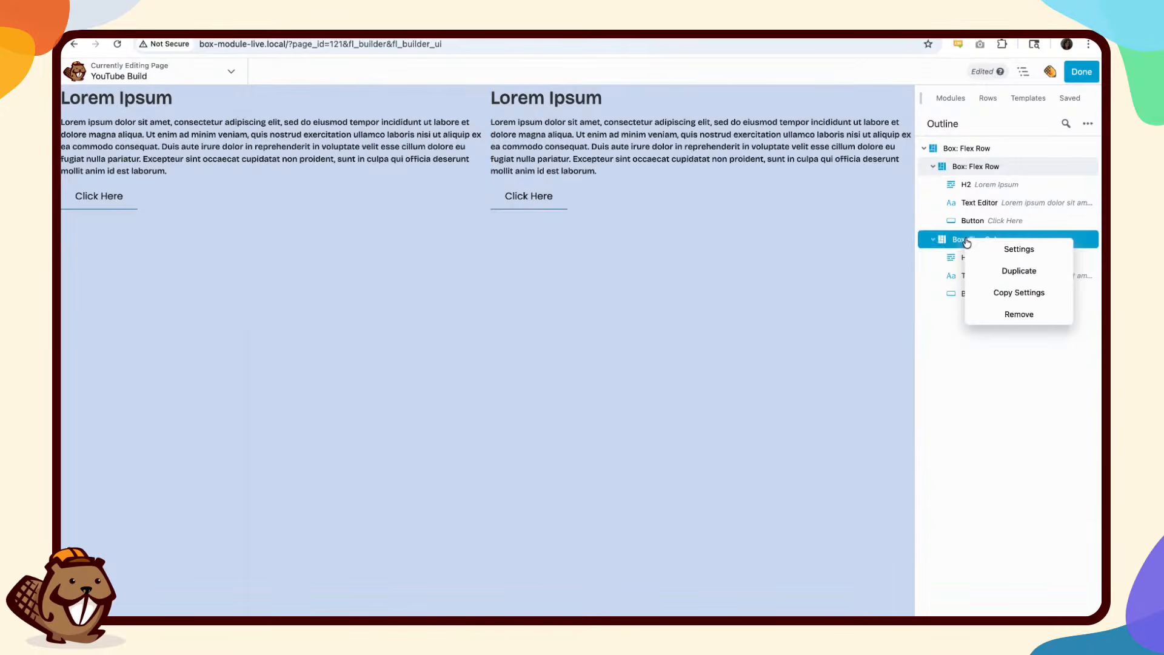
pyautogui.click(1017, 277)
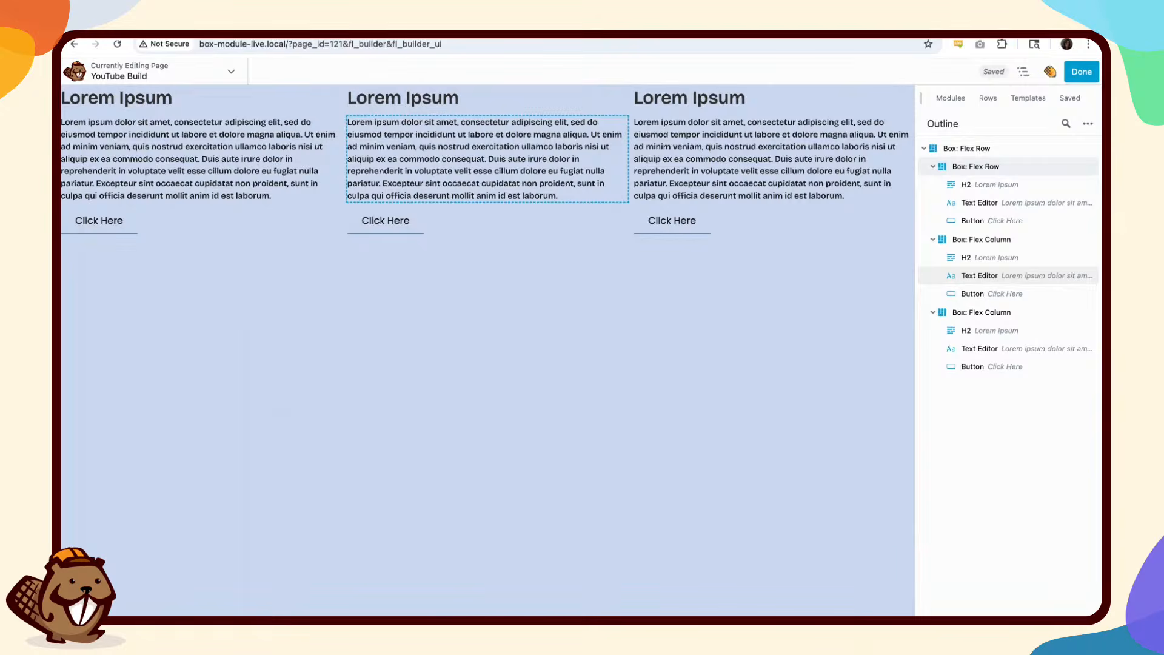
# Step: Shorten the first column's paragraph by deleting everything after "Ut enim ad minim"
pyautogui.click(980, 202)
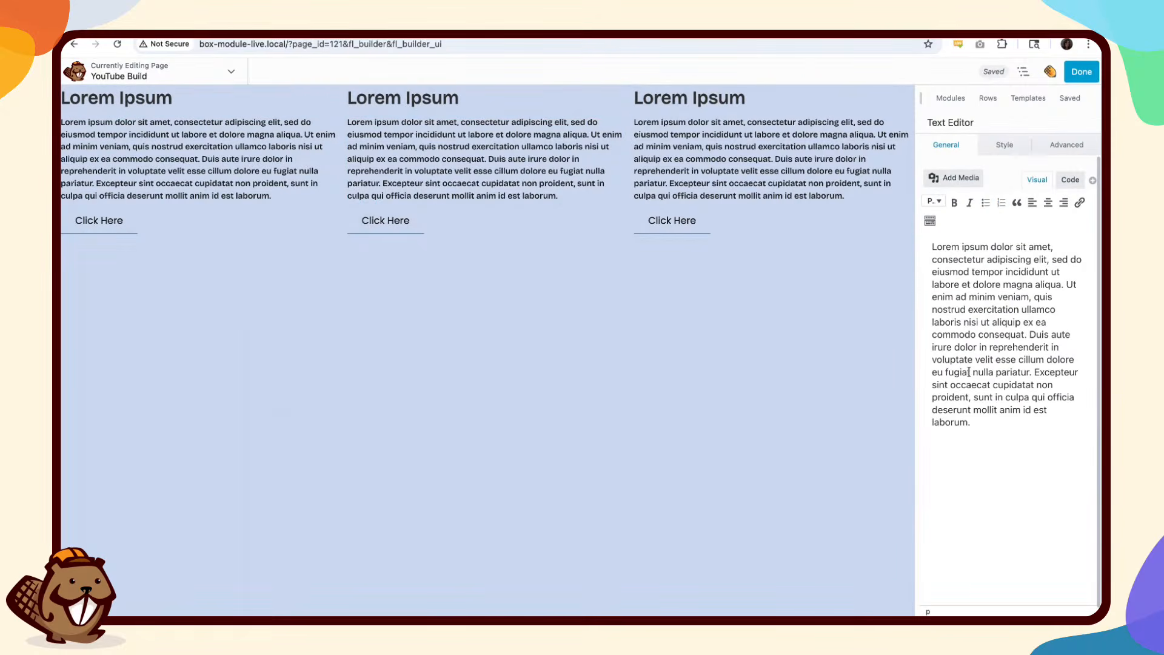
pyautogui.click(990, 421)
pyautogui.hotkey('shift', 'Up')
pyautogui.hotkey('shift', 'Up')
pyautogui.hotkey('shift', 'Up')
pyautogui.hotkey('shift', 'Up')
pyautogui.hotkey('shift', 'Up')
pyautogui.hotkey('shift', 'Up')
pyautogui.hotkey('shift', 'Up')
pyautogui.hotkey('shift', 'Up')
pyautogui.hotkey('shift', 'Up')
pyautogui.hotkey('shift', 'Up')
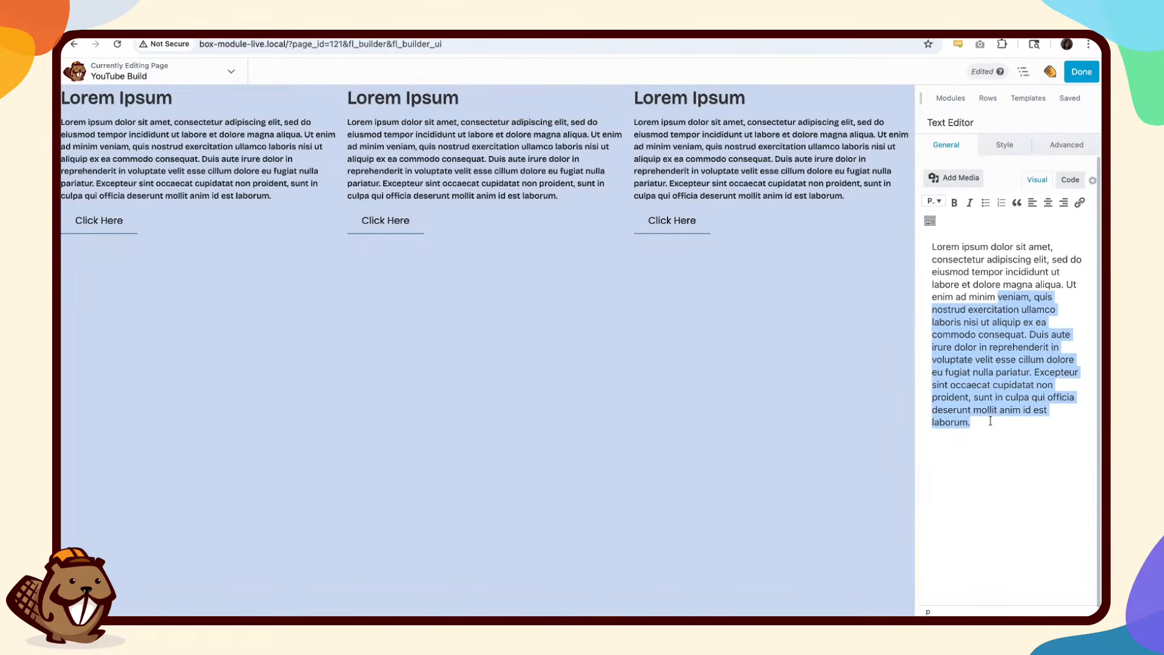
pyautogui.press('BackSpace')
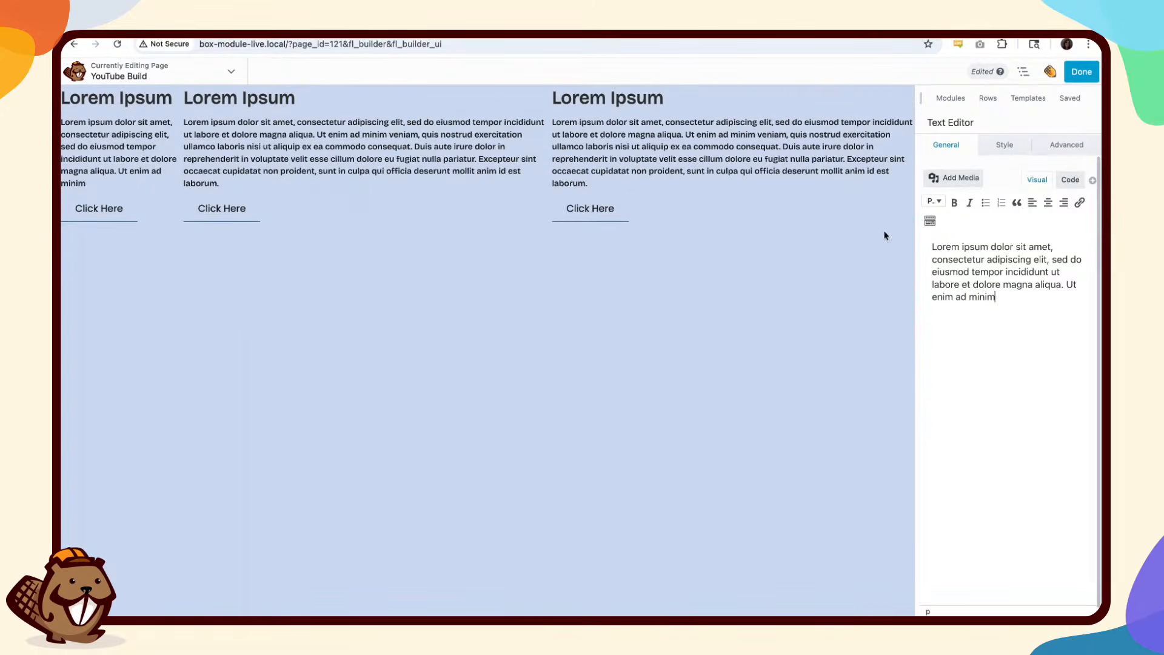
# Step: Lengthen the third column's paragraph by copying its text from "laboris nisi" to the end and pasting it after the last sentence
pyautogui.doubleClick(824, 160)
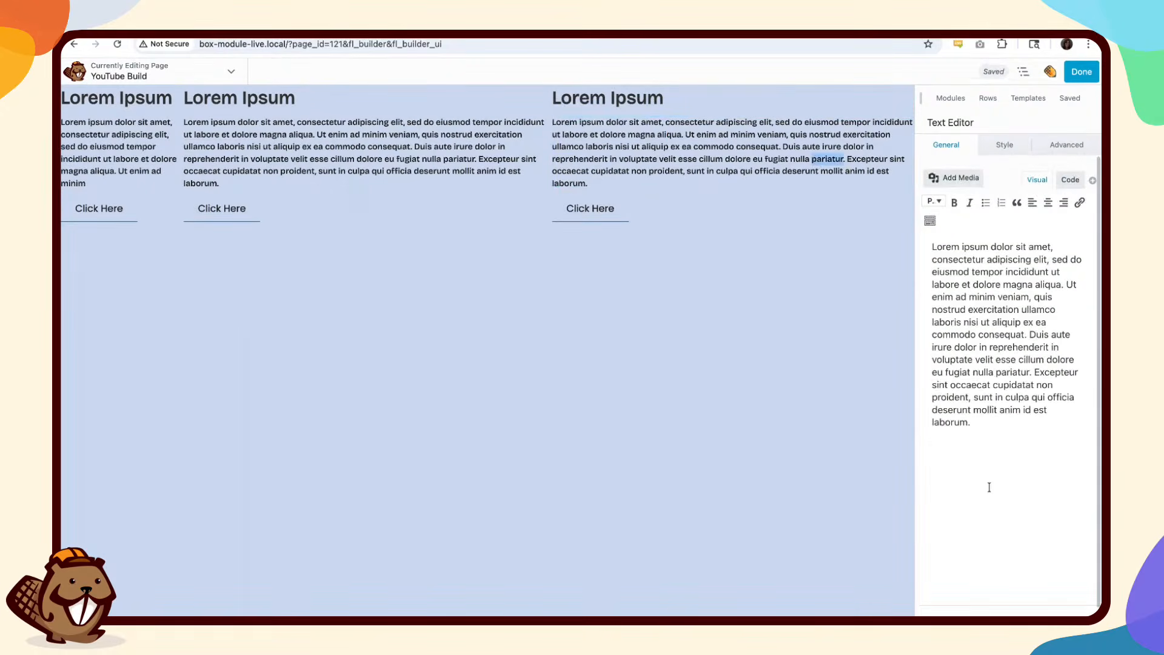
pyautogui.click(994, 440)
pyautogui.hotkey('shift', 'Up')
pyautogui.hotkey('shift', 'Up')
pyautogui.hotkey('shift', 'Up')
pyautogui.hotkey('shift', 'Up')
pyautogui.hotkey('shift', 'Up')
pyautogui.hotkey('shift', 'Up')
pyautogui.hotkey('shift', 'Up')
pyautogui.hotkey('shift', 'Up')
pyautogui.hotkey('shift', 'Left')
pyautogui.hotkey('shift', 'Left')
pyautogui.hotkey('shift', 'Left')
pyautogui.hotkey('shift', 'Left')
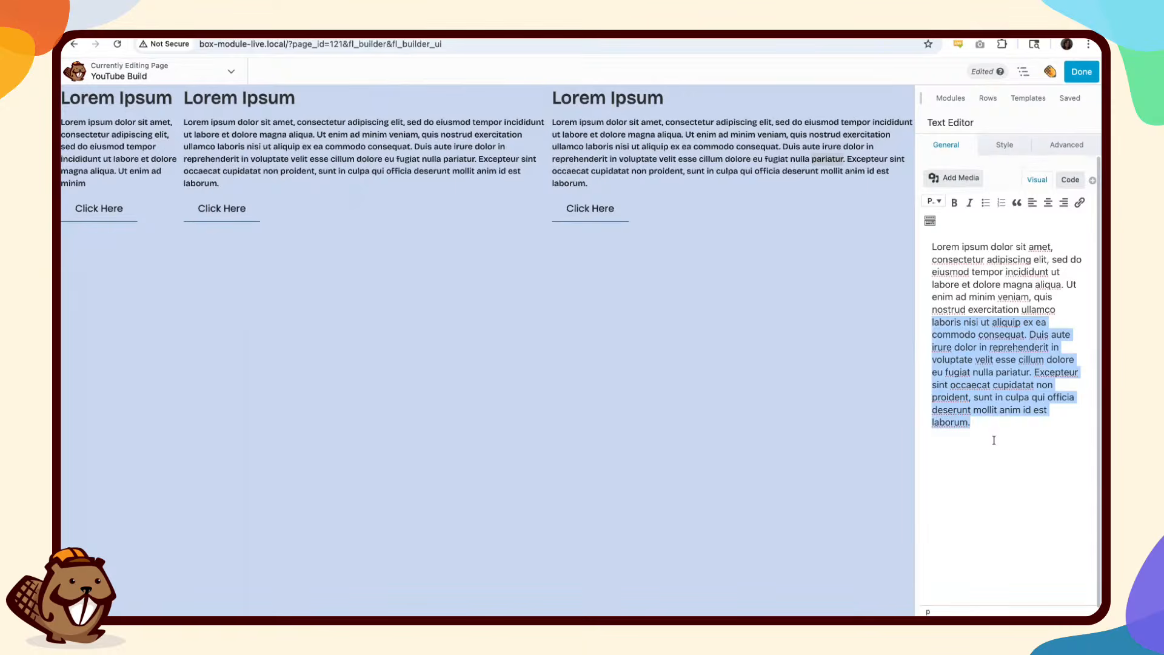
pyautogui.hotkey('ctrl', 'c')
pyautogui.click(1051, 427)
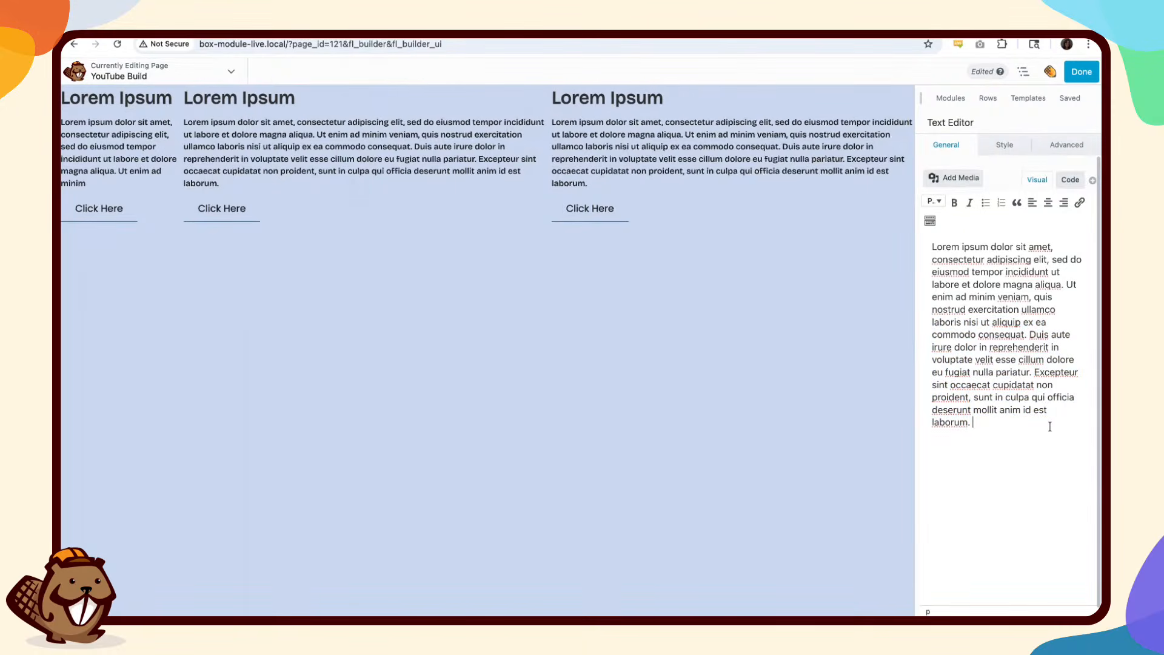
pyautogui.hotkey('ctrl', 'v')
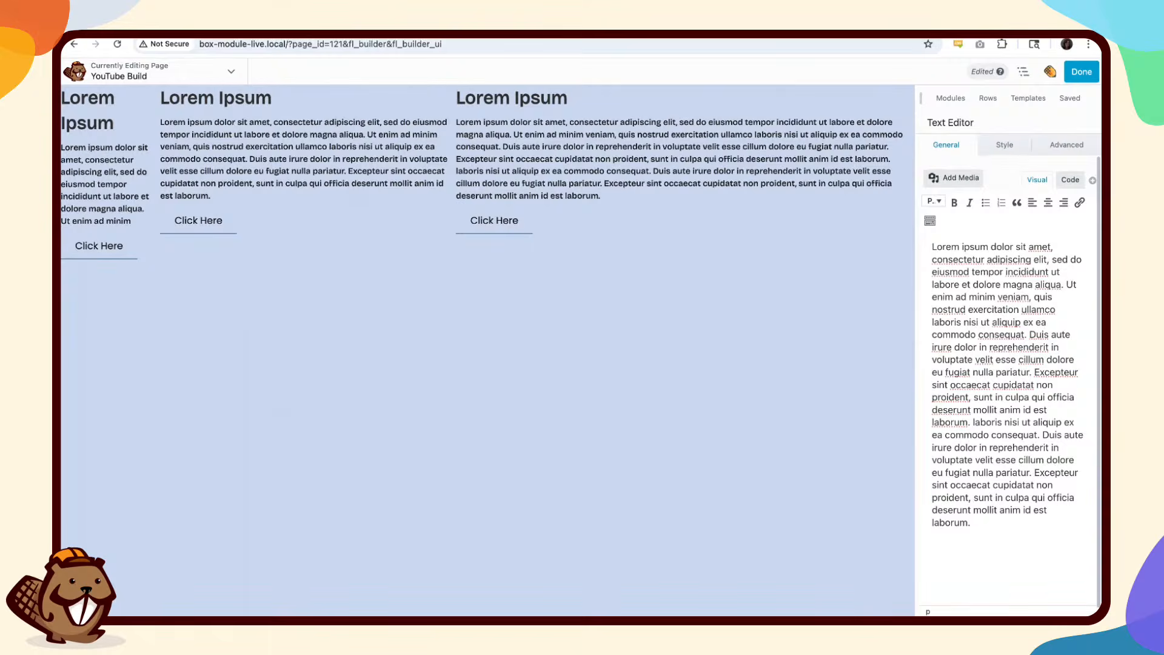
# Step: Show the page outline and label the outer flex row box "Parent"
pyautogui.click(1024, 74)
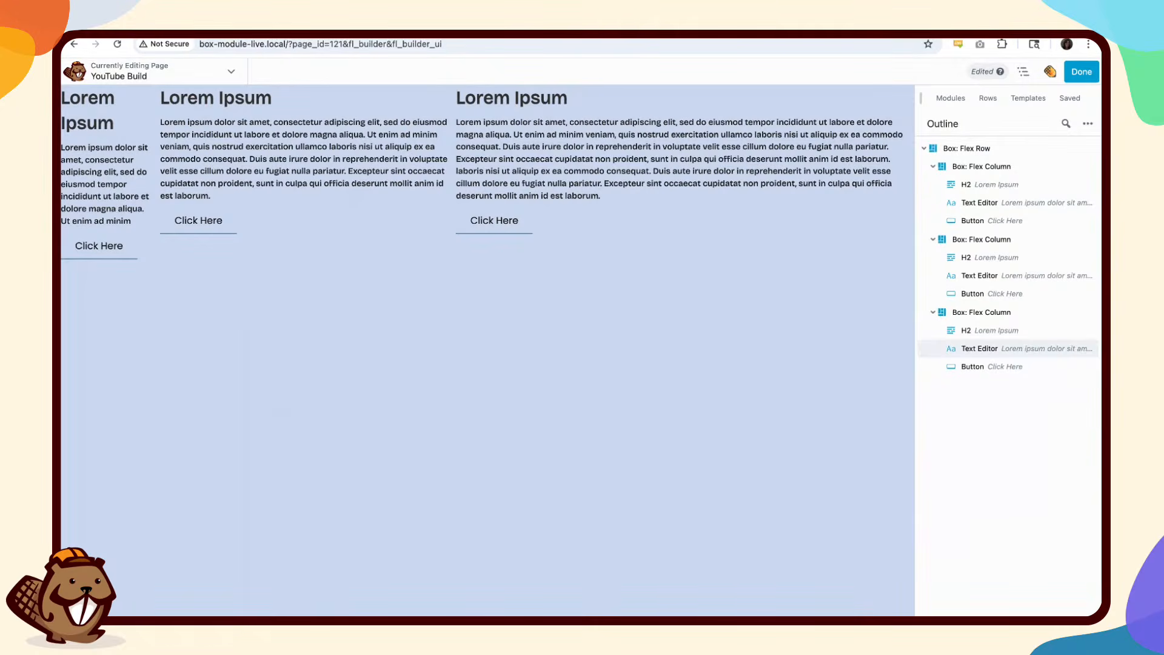
pyautogui.click(1008, 149)
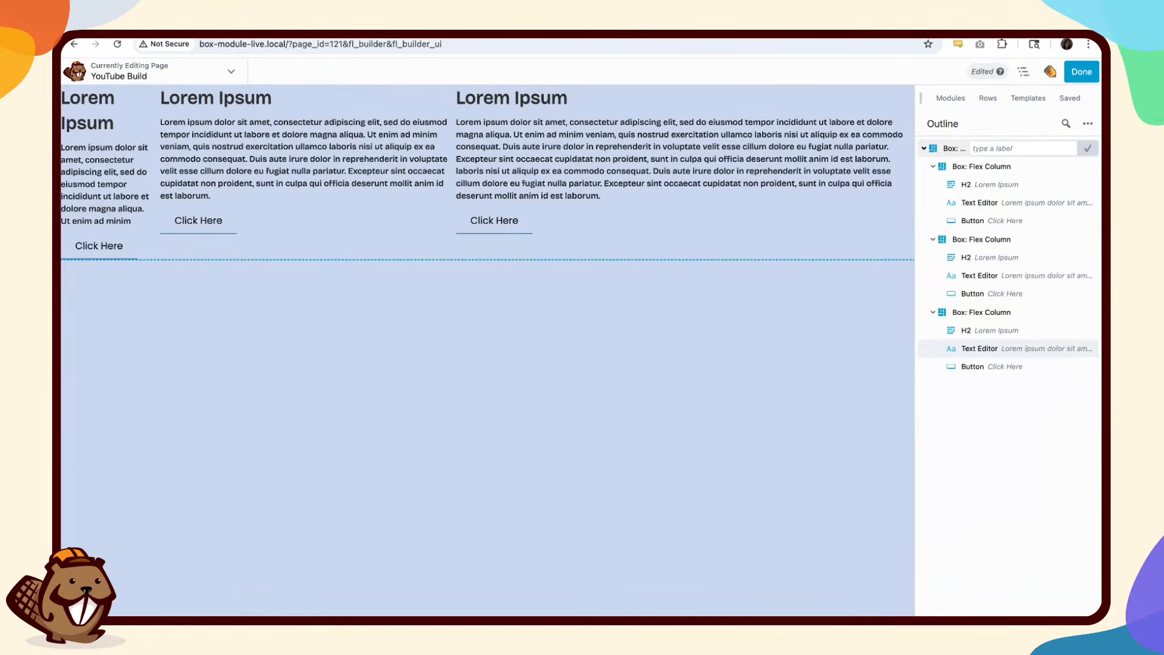
pyautogui.write('Parent')
pyautogui.click(1089, 149)
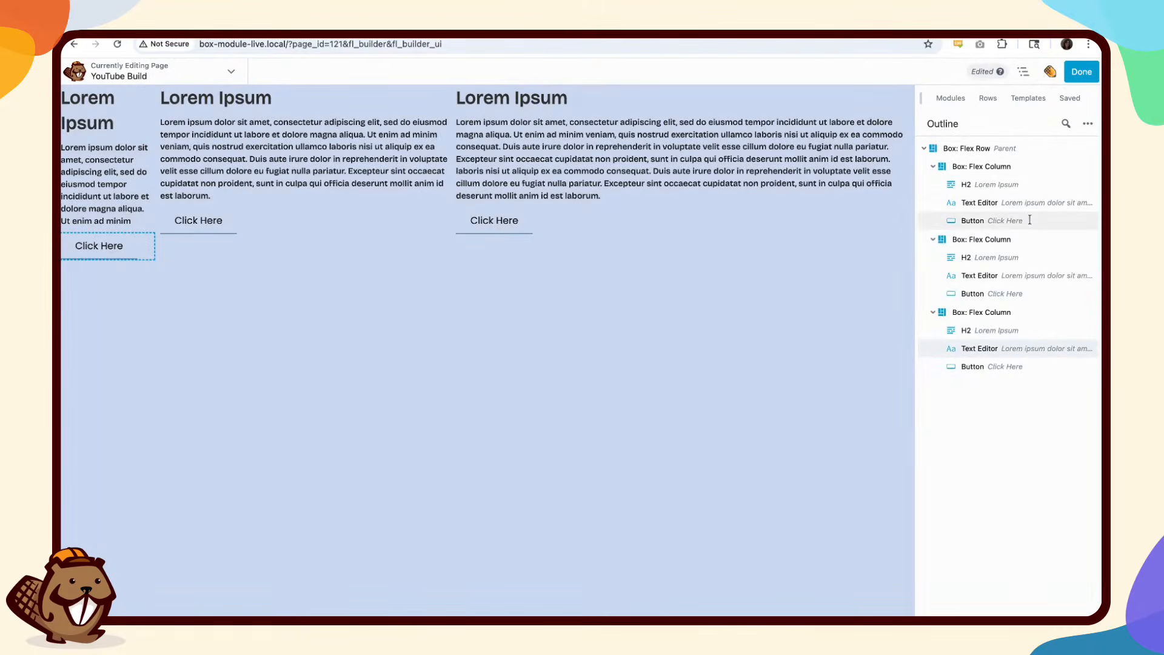
# Step: Label the three inner flex column boxes "Card 1", "Card 2" and "Card 3" in order in the outline
pyautogui.click(1043, 167)
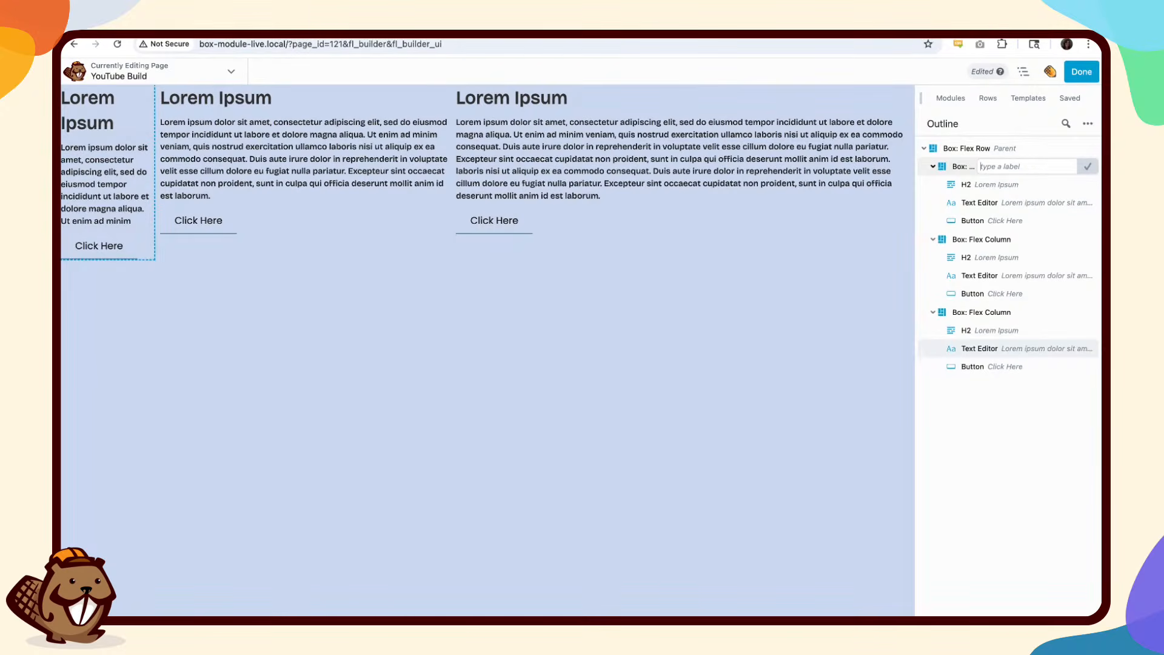
pyautogui.write('Card 1')
pyautogui.click(1089, 167)
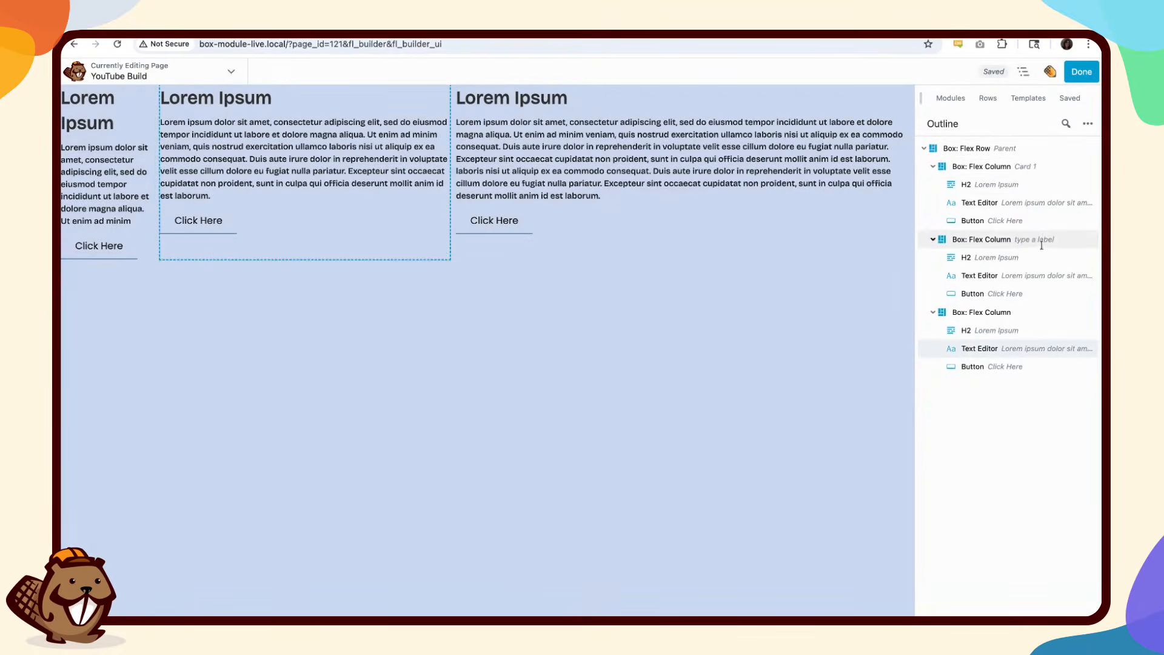
pyautogui.click(1043, 239)
pyautogui.write('C')
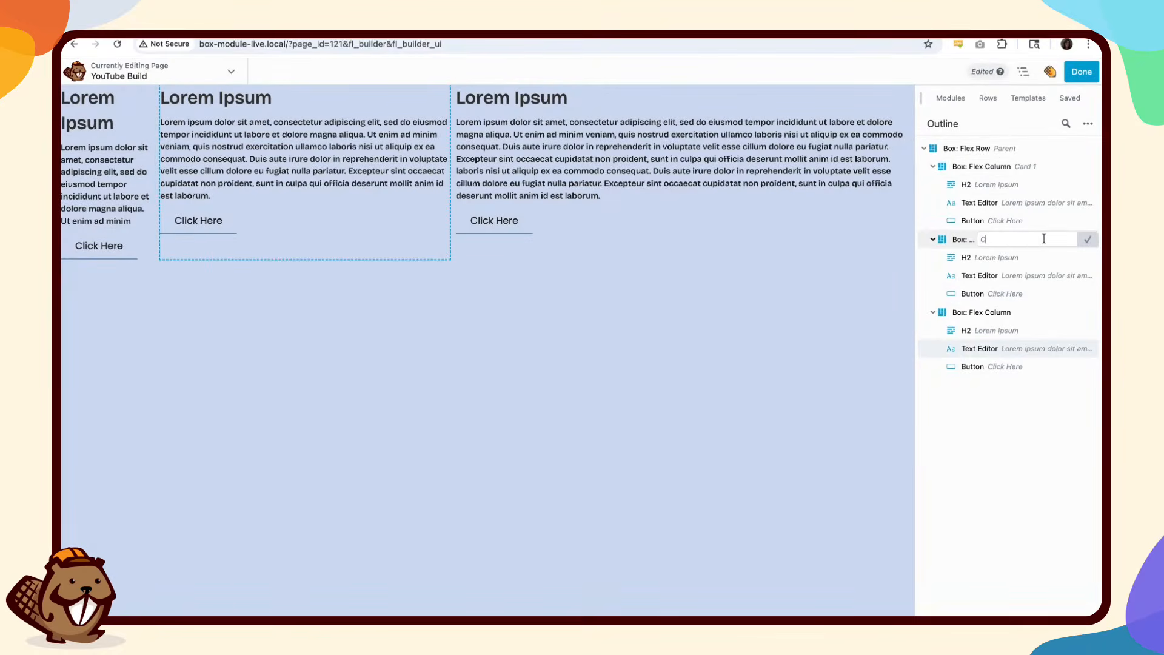
pyautogui.write('ard 2')
pyautogui.click(1087, 239)
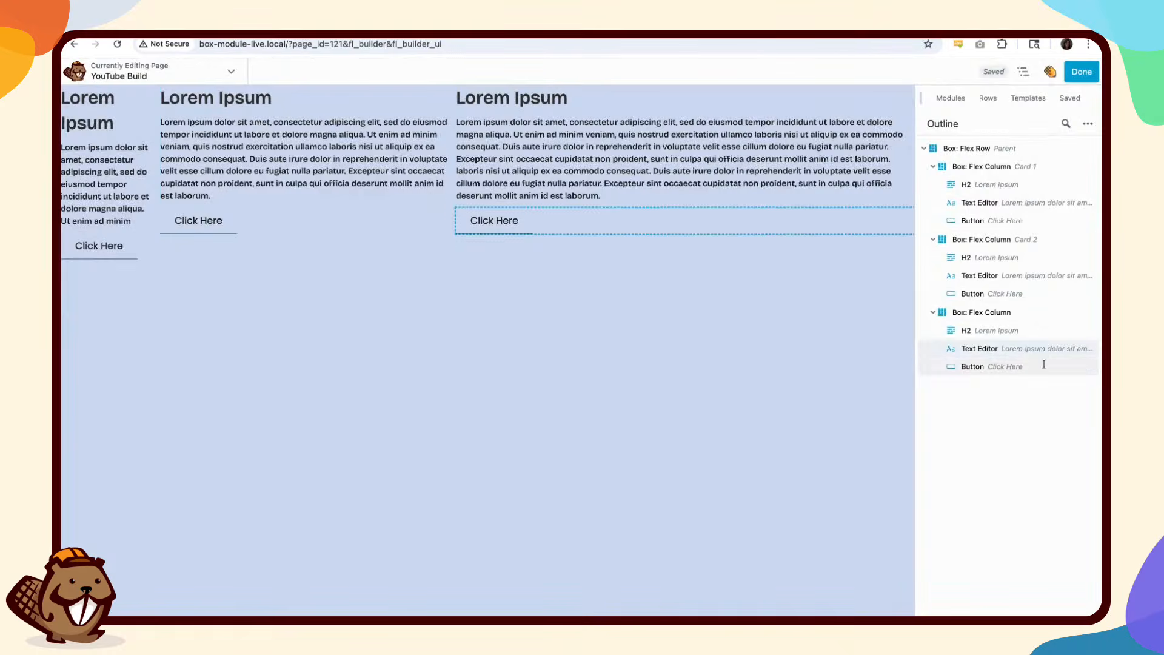
pyautogui.click(1037, 312)
pyautogui.write('Card 3')
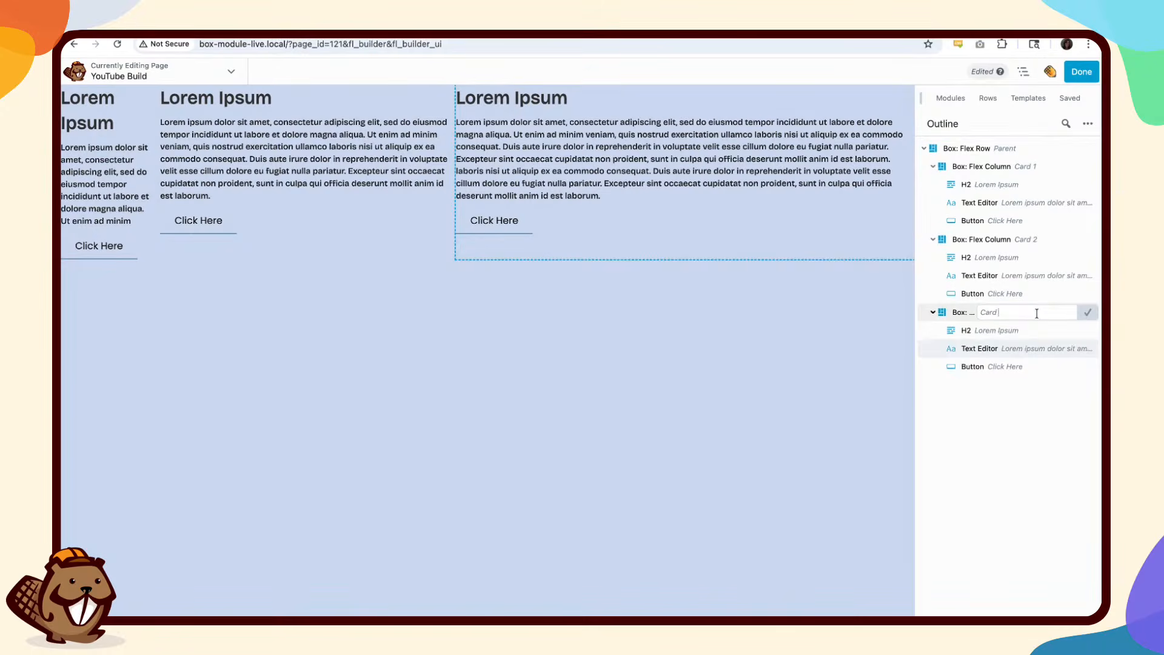
pyautogui.click(1087, 312)
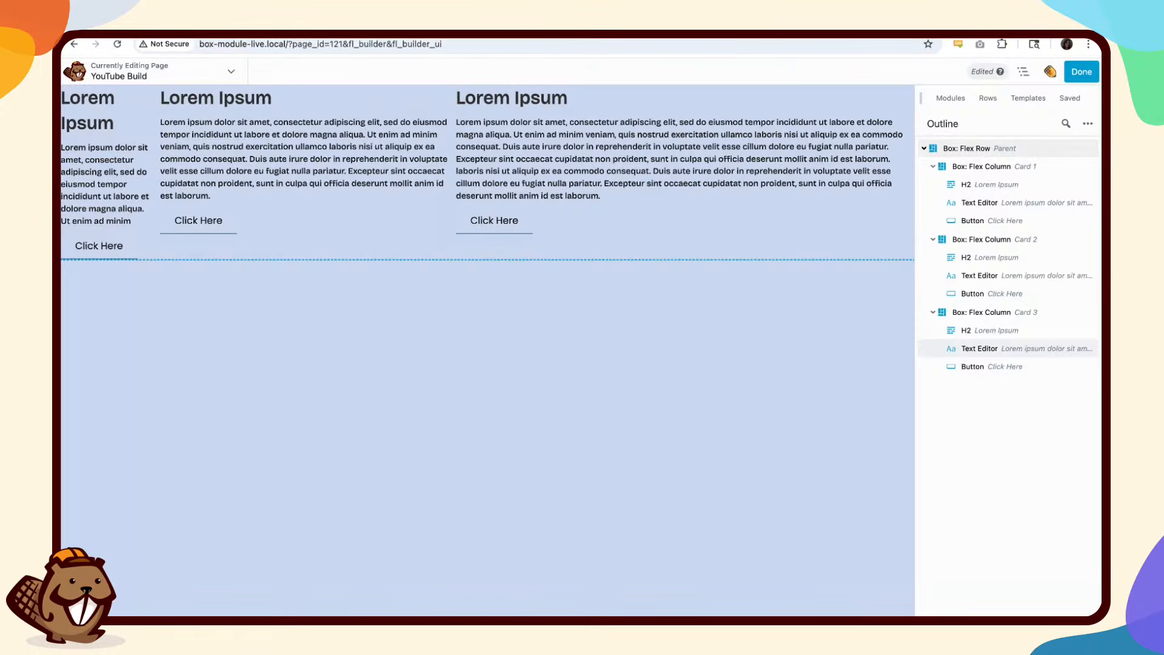
# Step: Set the Parent box's maximum width to 1200 px and its alignment to Center
pyautogui.click(968, 149)
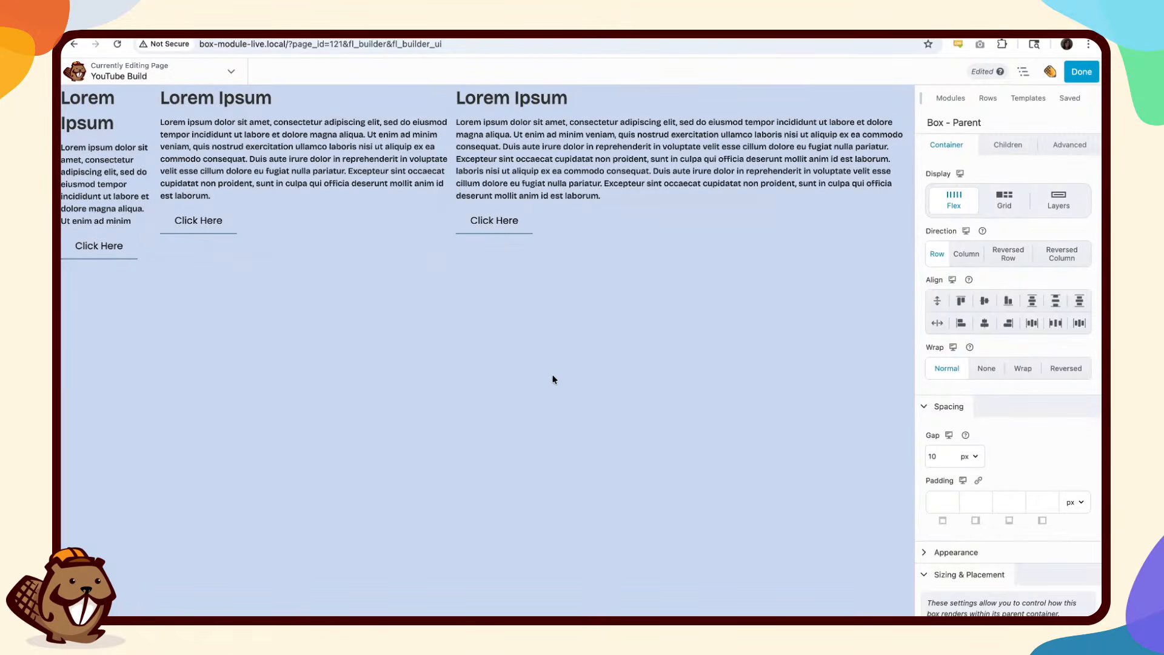
pyautogui.scroll(-2, 1020, 464)
pyautogui.scroll(-4, 1019, 458)
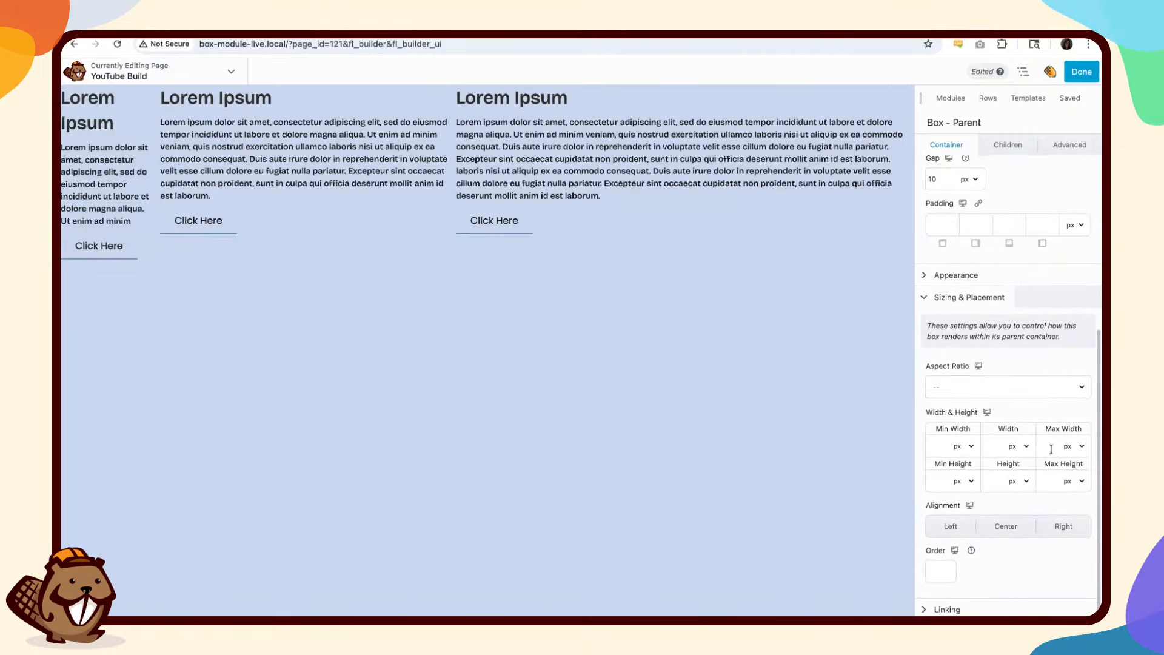
pyautogui.click(1051, 450)
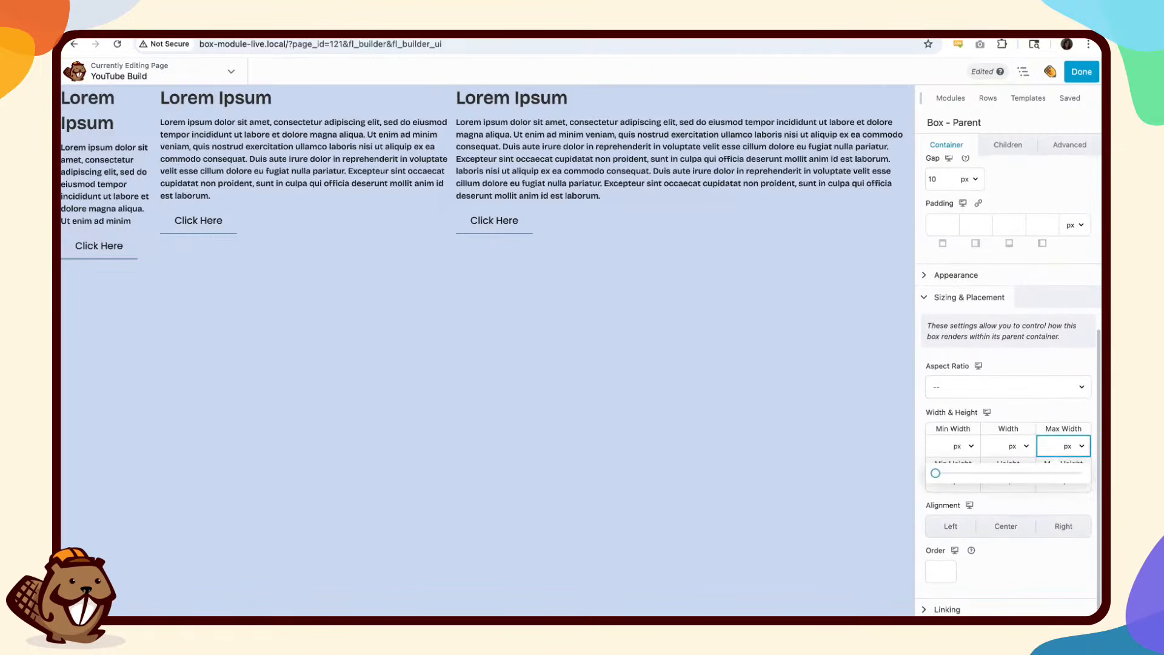
pyautogui.write('1200')
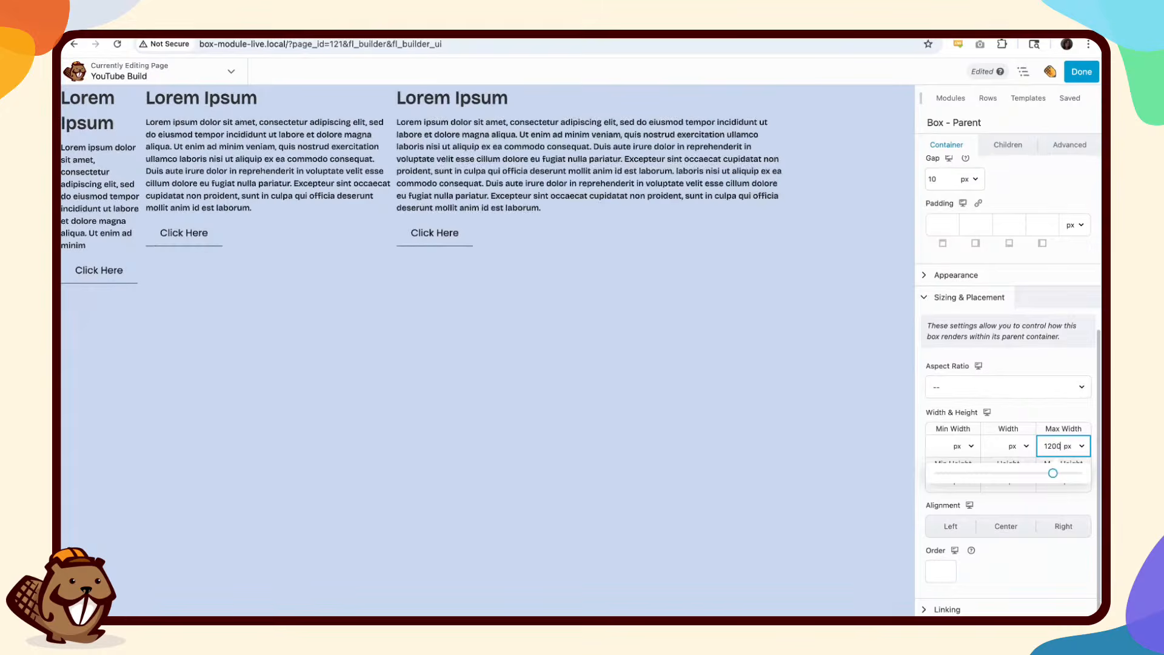
pyautogui.click(1003, 533)
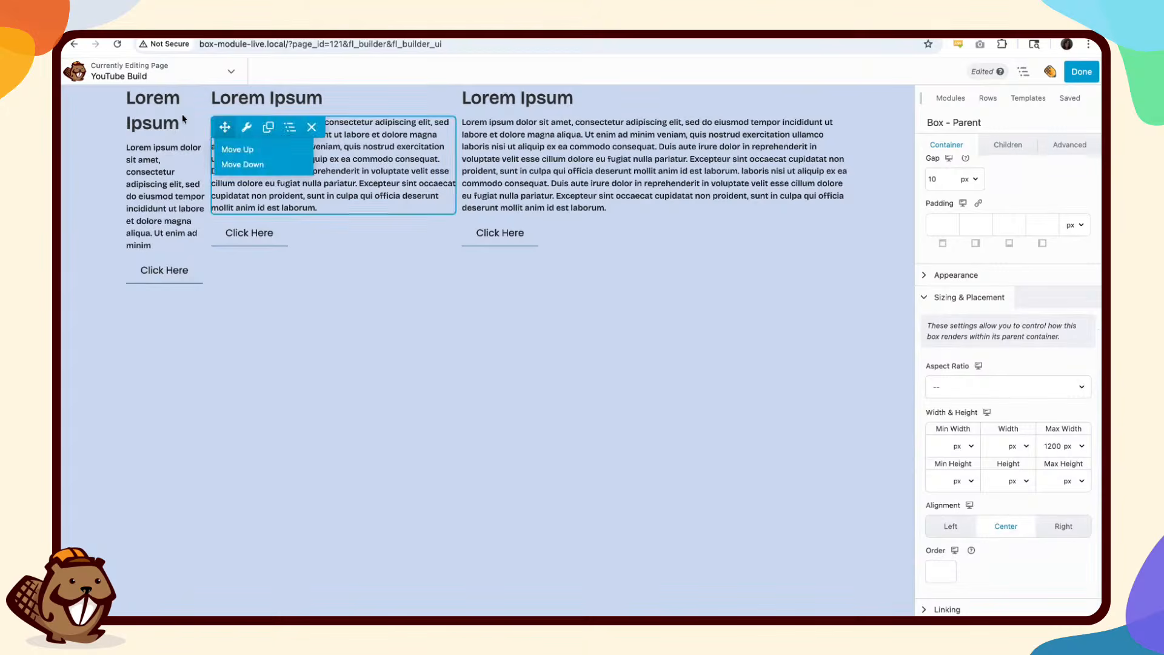
# Step: Preview the layout in responsive editing and widen the preview to about 1274 px
pyautogui.click(161, 74)
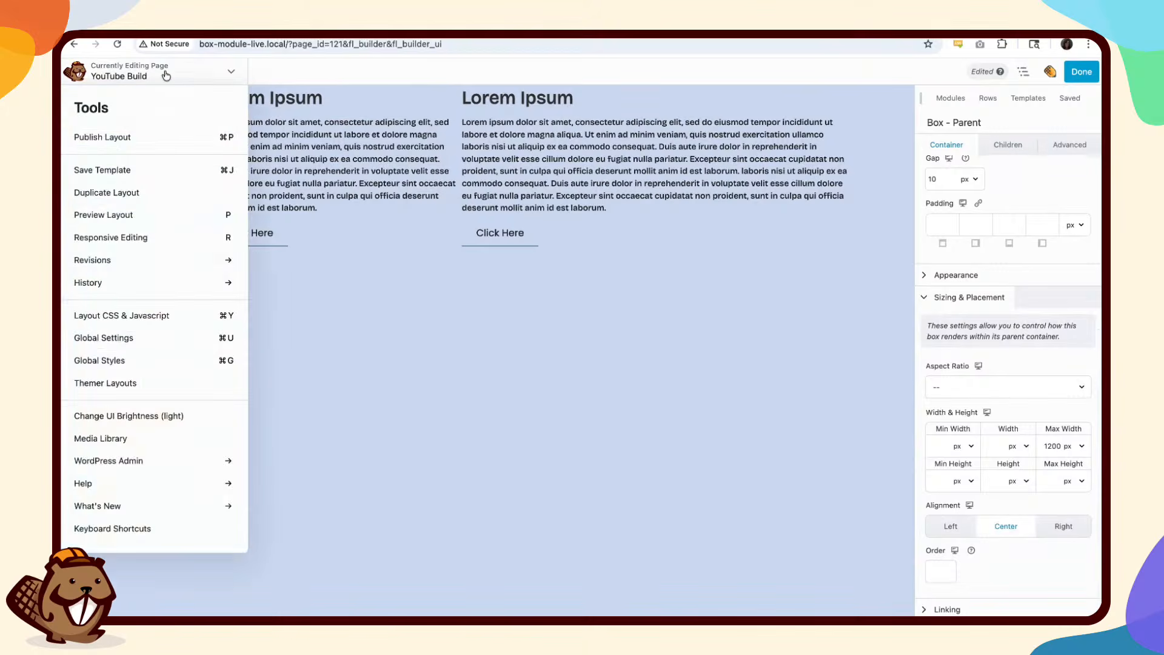
pyautogui.click(144, 244)
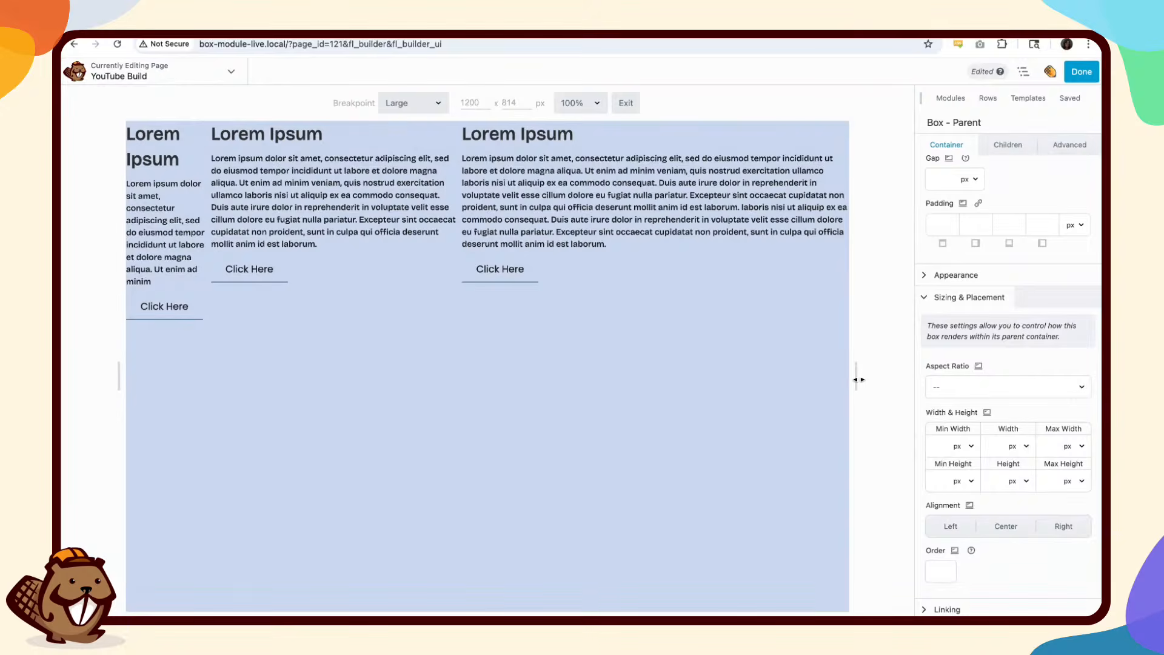
pyautogui.moveTo(857, 380)
pyautogui.mouseDown()
pyautogui.moveTo(723, 377)
pyautogui.moveTo(915, 378)
pyautogui.moveTo(702, 377)
pyautogui.moveTo(897, 377)
pyautogui.moveTo(854, 378)
pyautogui.moveTo(879, 377)
pyautogui.mouseUp()
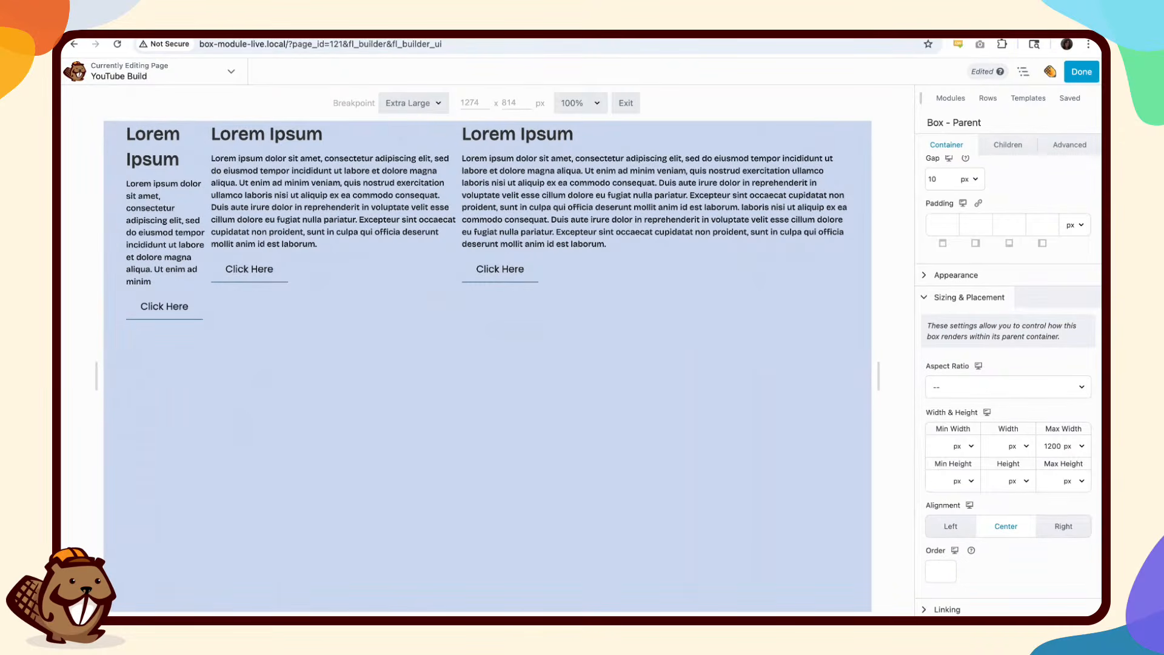
# Step: Try a fixed width of 1200 px instead of a maximum width on the Parent box, checking it in a wider preview
pyautogui.doubleClick(1054, 447)
pyautogui.press('BackSpace')
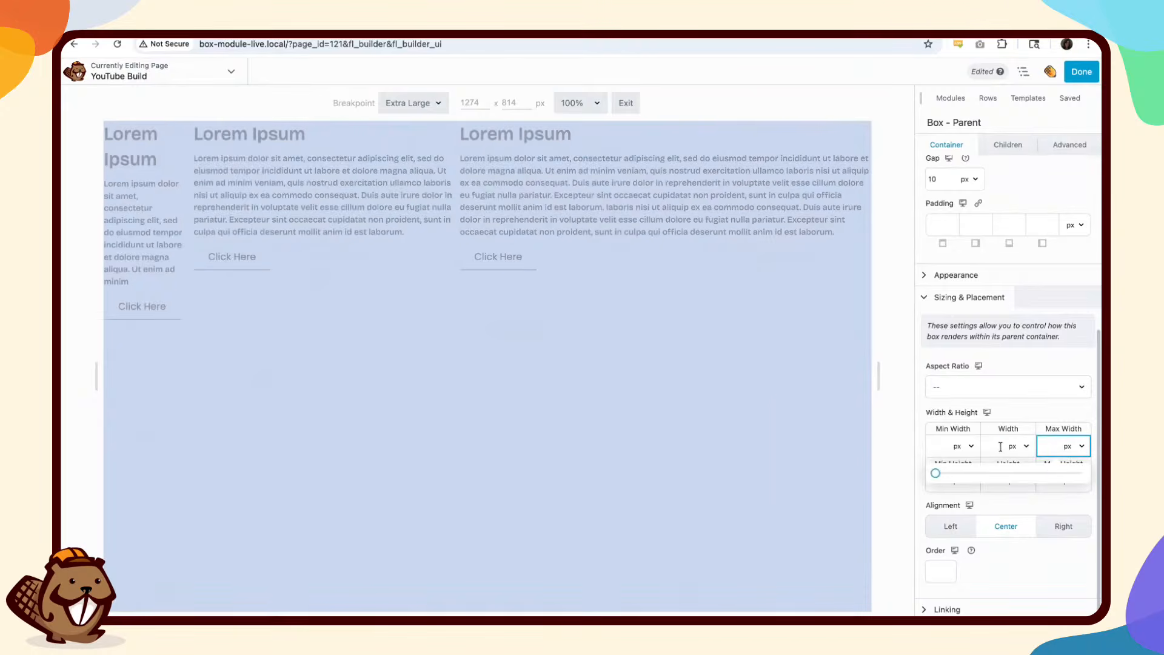
pyautogui.click(1001, 446)
pyautogui.write('1200')
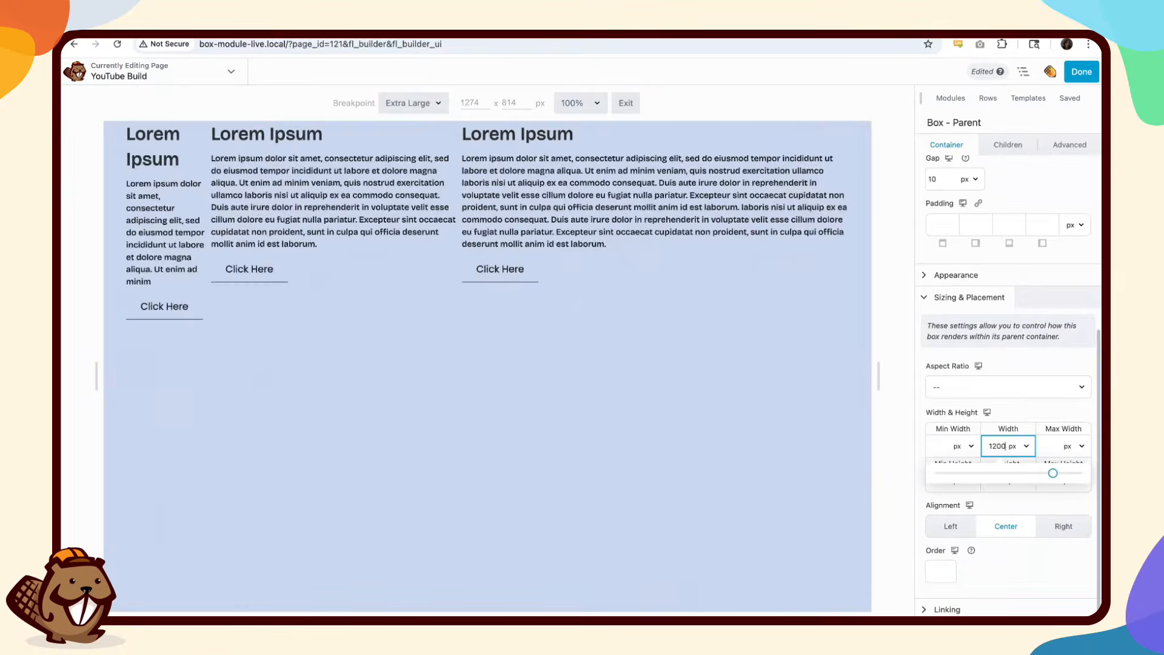
pyautogui.moveTo(879, 391)
pyautogui.mouseDown()
pyautogui.moveTo(650, 392)
pyautogui.moveTo(889, 391)
pyautogui.mouseUp()
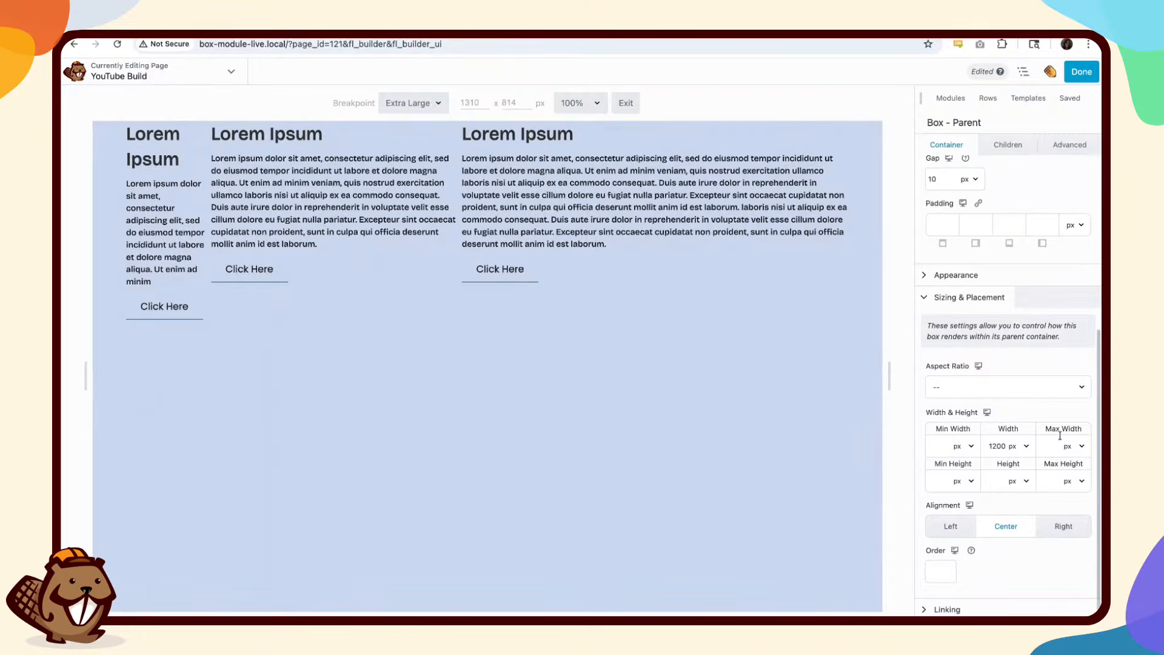
# Step: Clear the Parent box's fixed width, set its maximum width back to 1200 px and exit responsive editing
pyautogui.click(994, 445)
pyautogui.press('BackSpace')
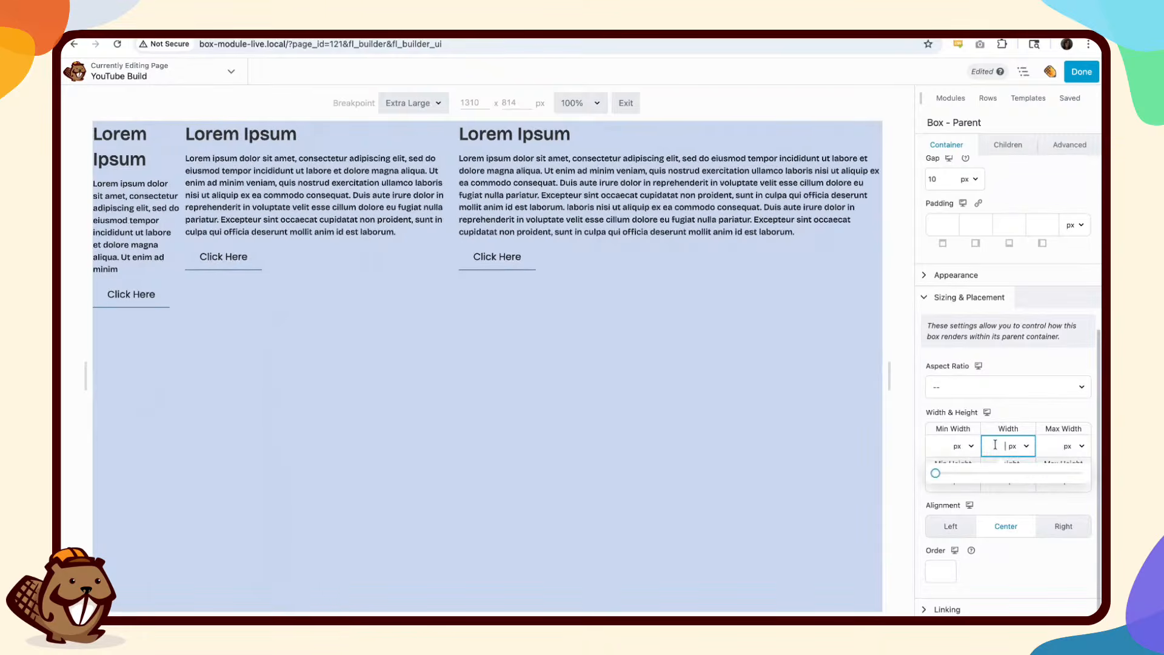
pyautogui.click(1056, 446)
pyautogui.write('1200')
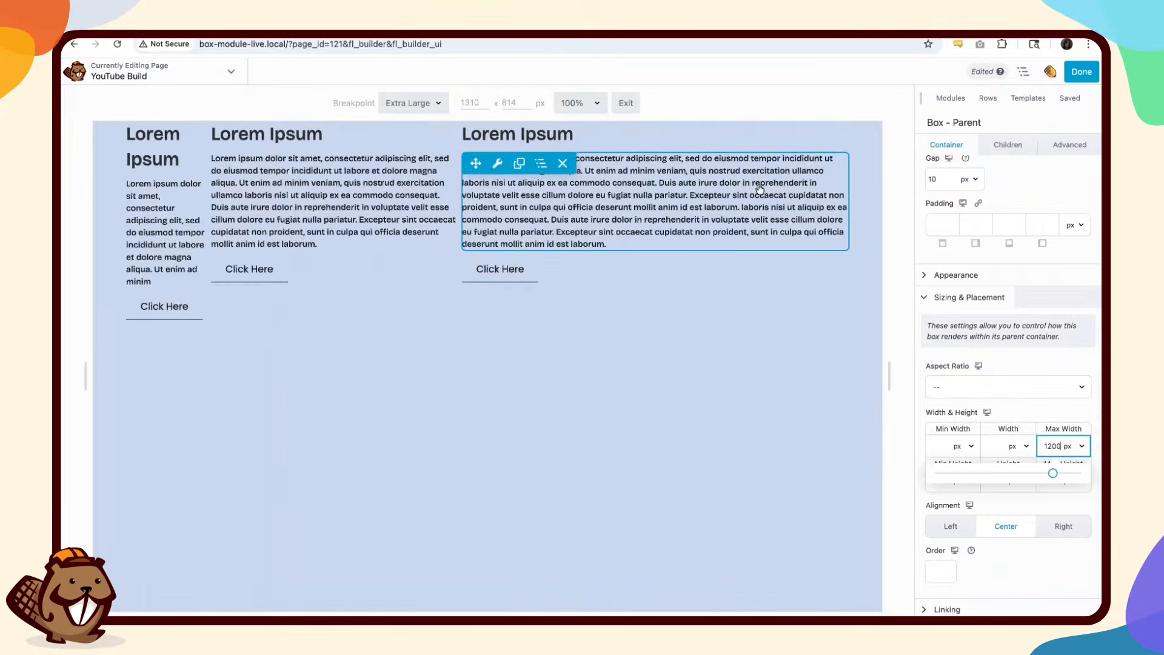
pyautogui.click(627, 104)
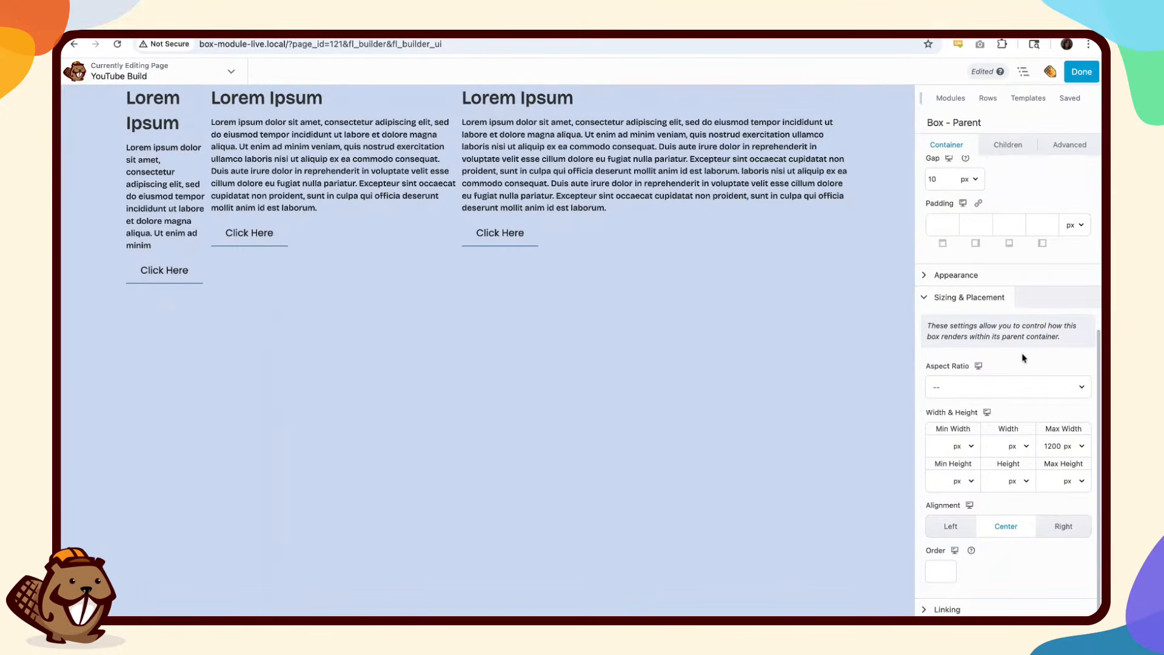
# Step: Set the Parent box's top margin to 200 px
pyautogui.scroll(5, 1024, 357)
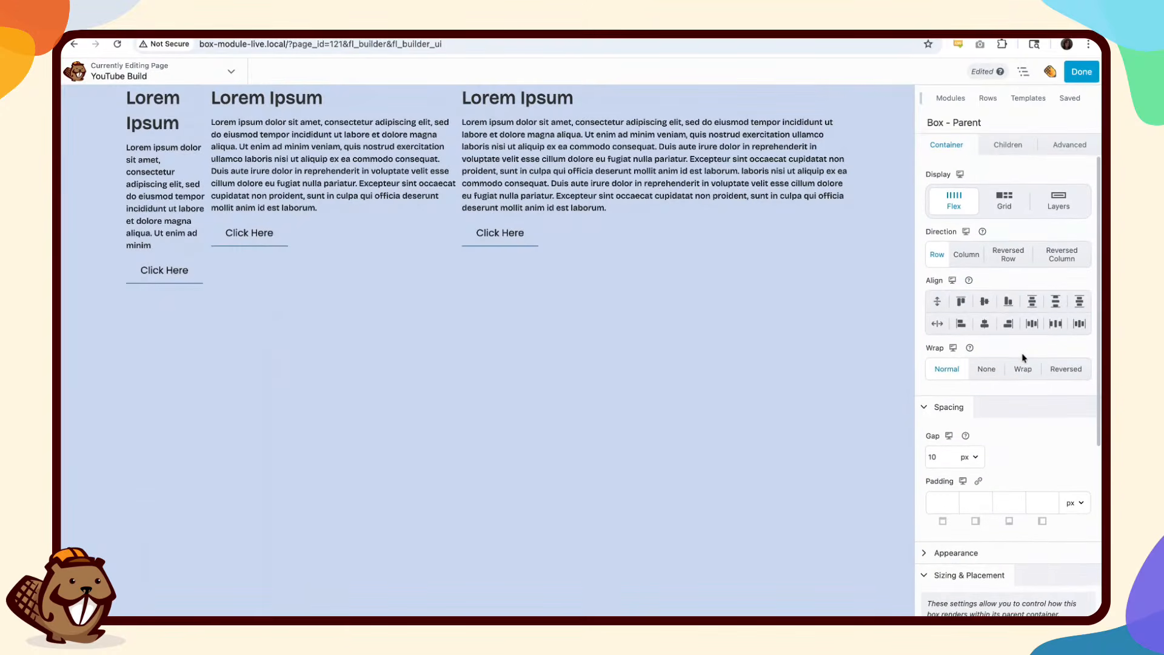
pyautogui.click(1069, 145)
pyautogui.click(943, 217)
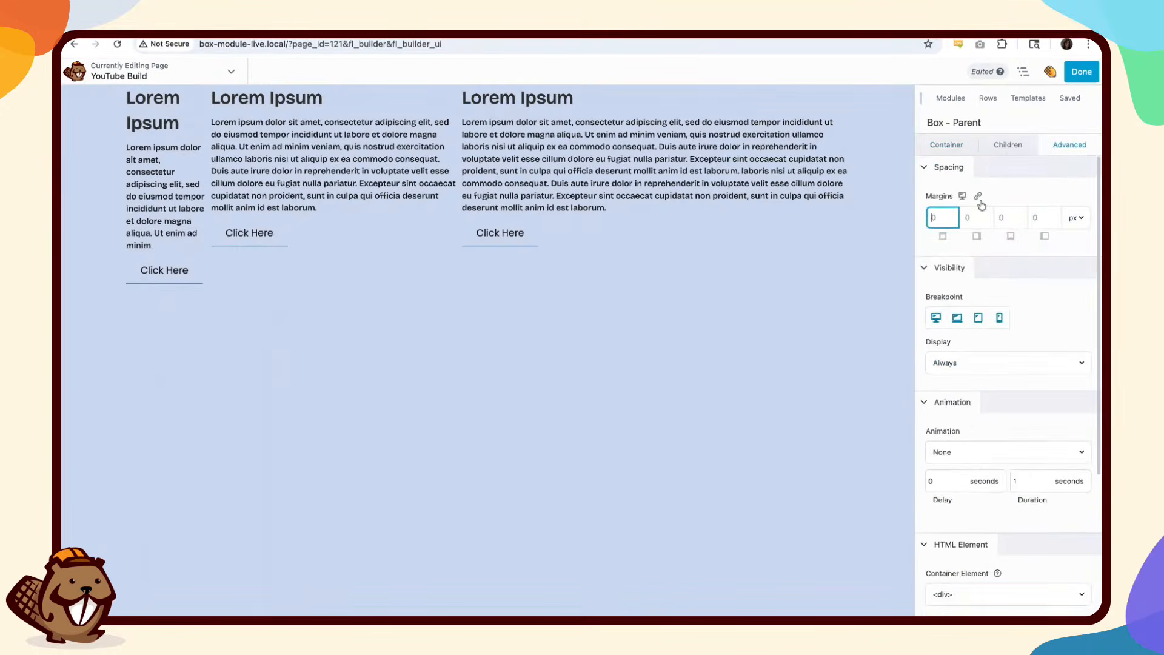
pyautogui.write('200')
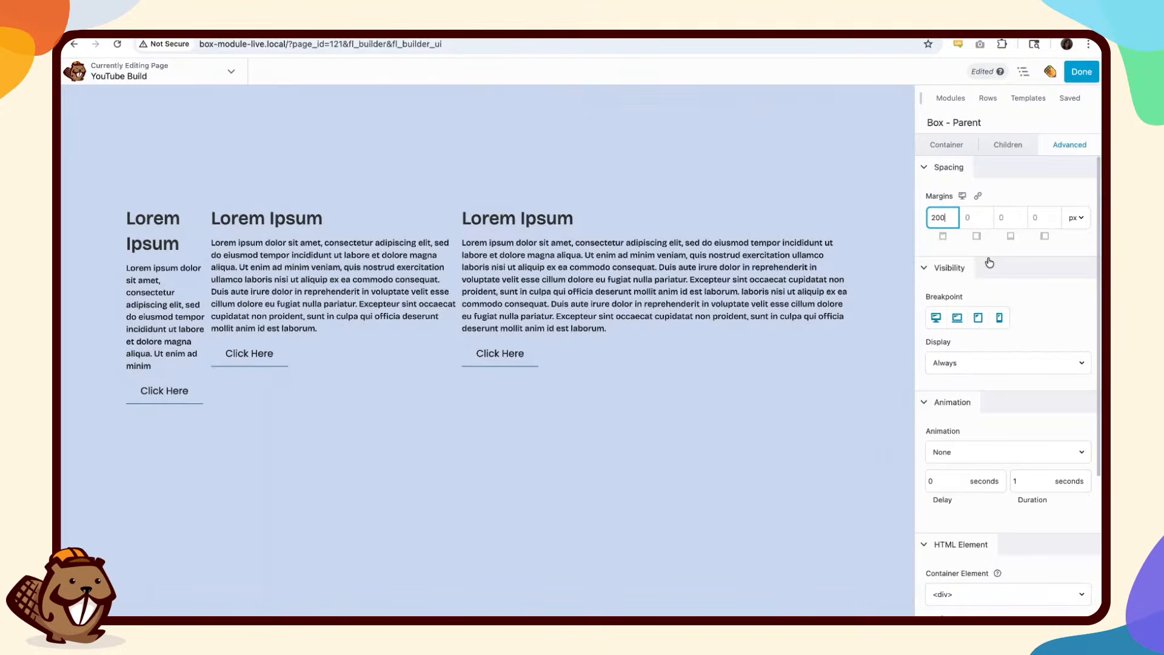
# Step: Set the gap between the Parent box's columns to 50 px
pyautogui.scroll(-1, 994, 261)
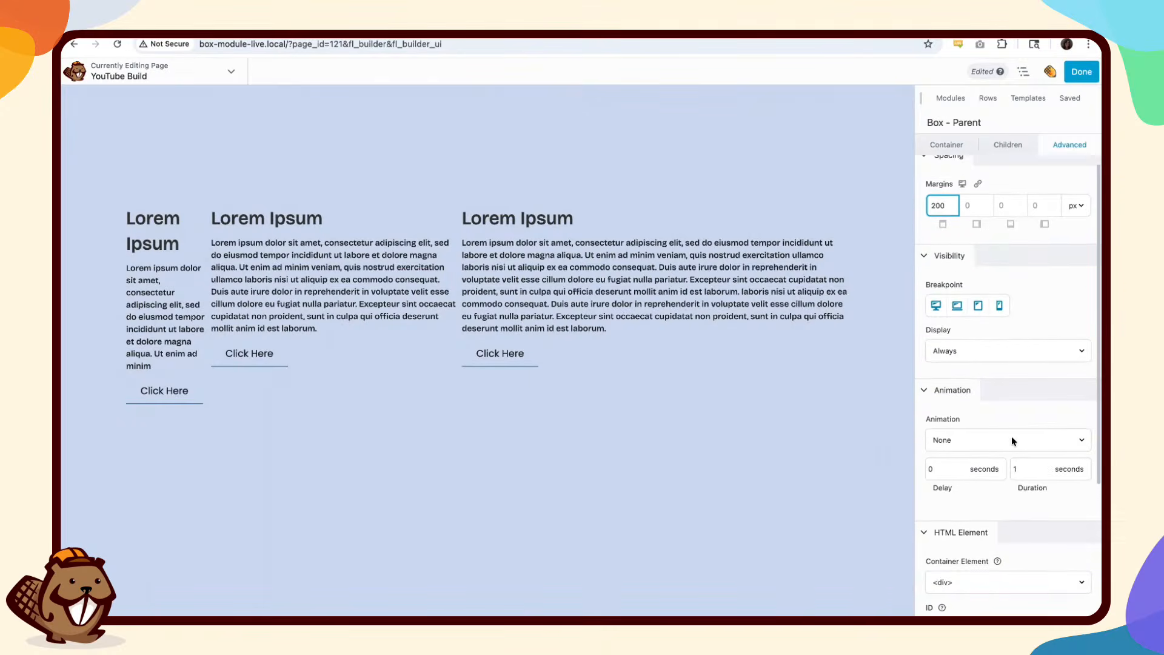
pyautogui.click(961, 148)
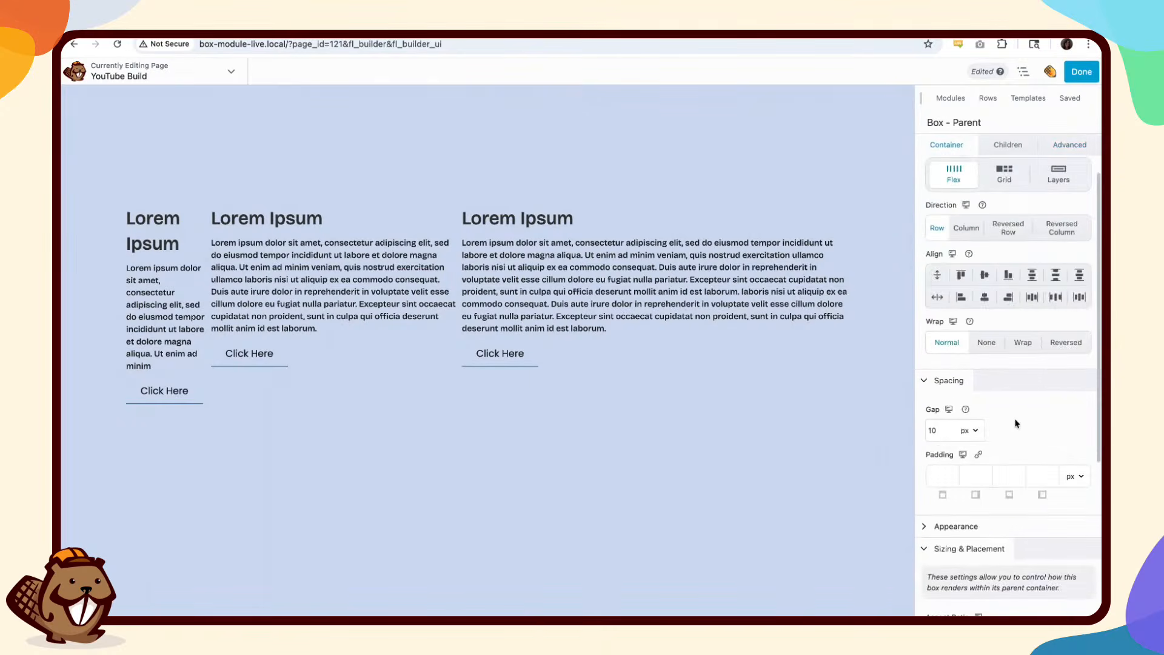
pyautogui.scroll(-1, 1017, 423)
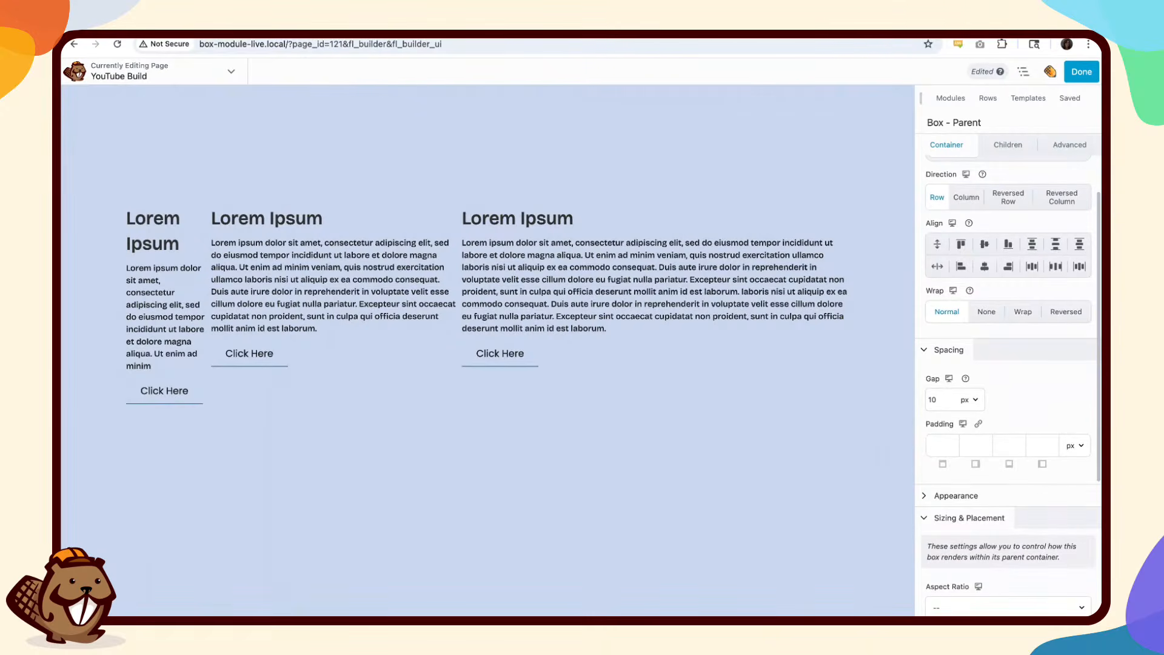
pyautogui.doubleClick(947, 399)
pyautogui.write('50')
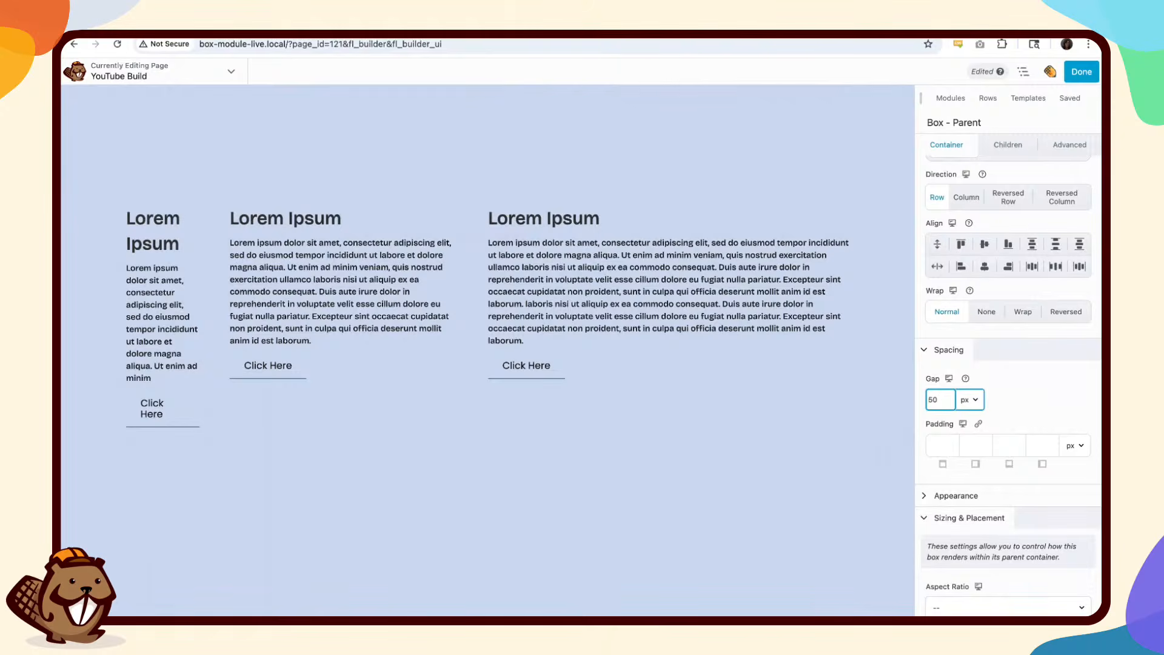
# Step: Set the background color of the Parent box's children to white (#fff)
pyautogui.click(1008, 148)
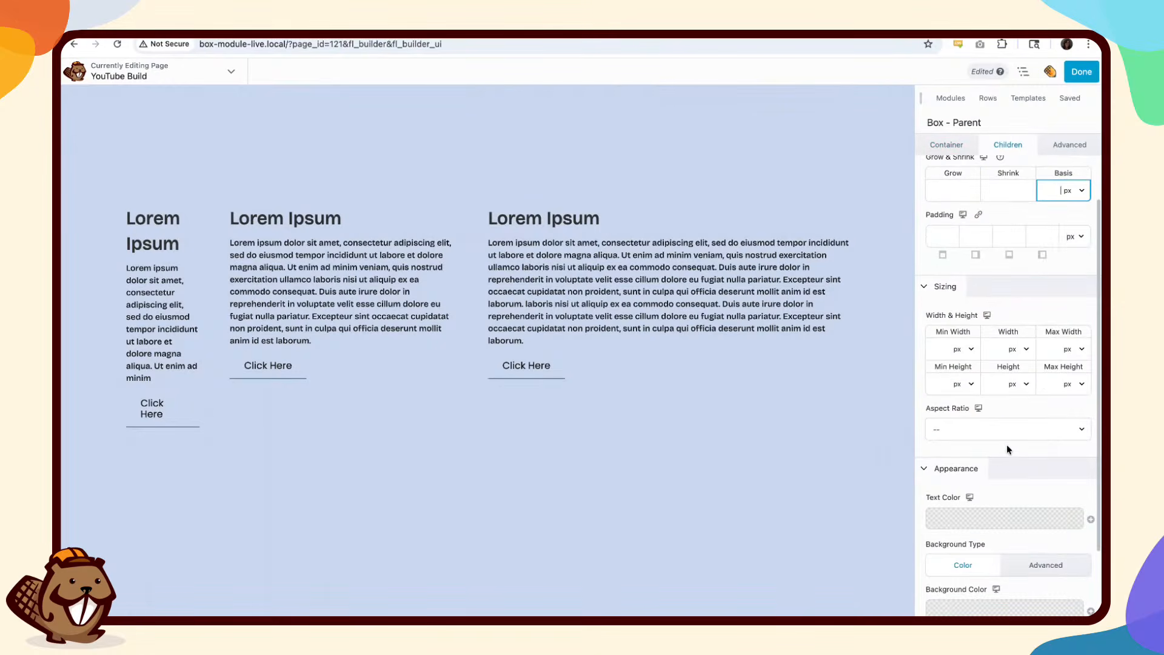
pyautogui.scroll(-3, 1007, 448)
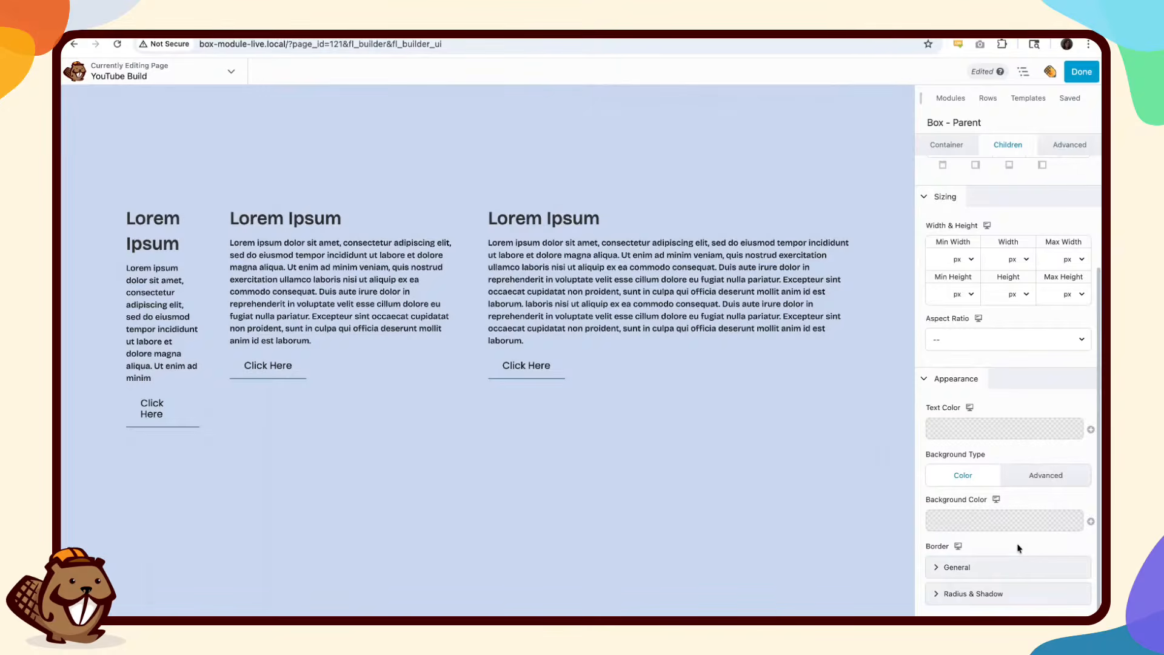
pyautogui.click(1019, 521)
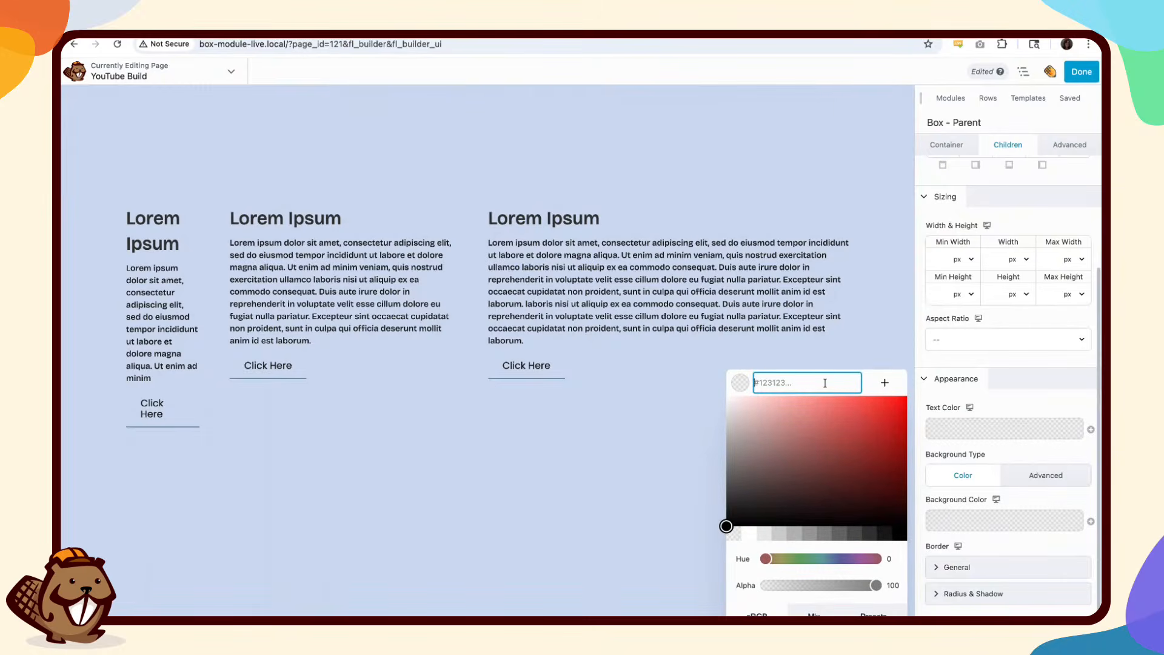
pyautogui.write('fff')
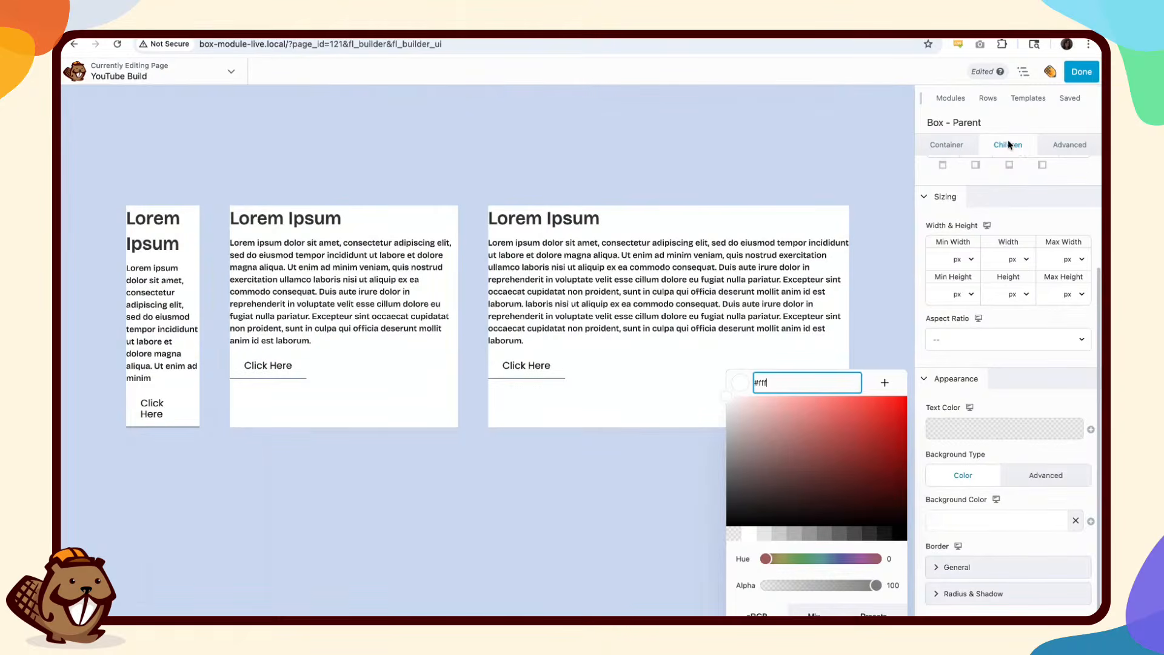
pyautogui.click(993, 544)
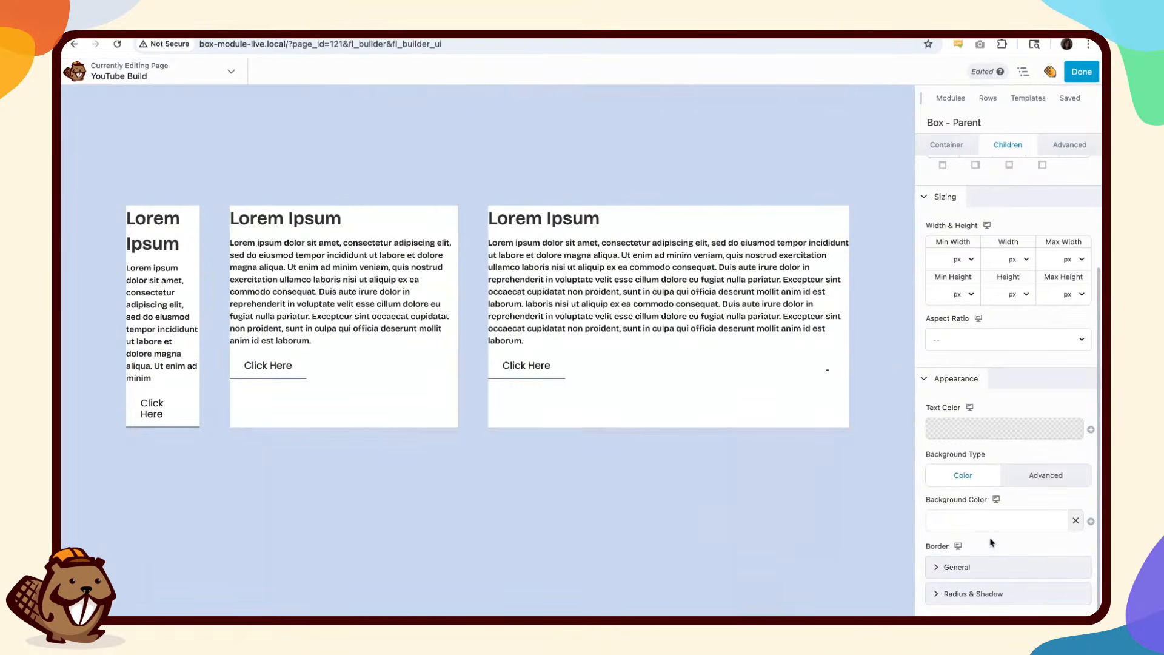
# Step: Round all four corners of the Parent box's children with a linked 17 px border radius
pyautogui.click(971, 599)
pyautogui.scroll(-2, 970, 600)
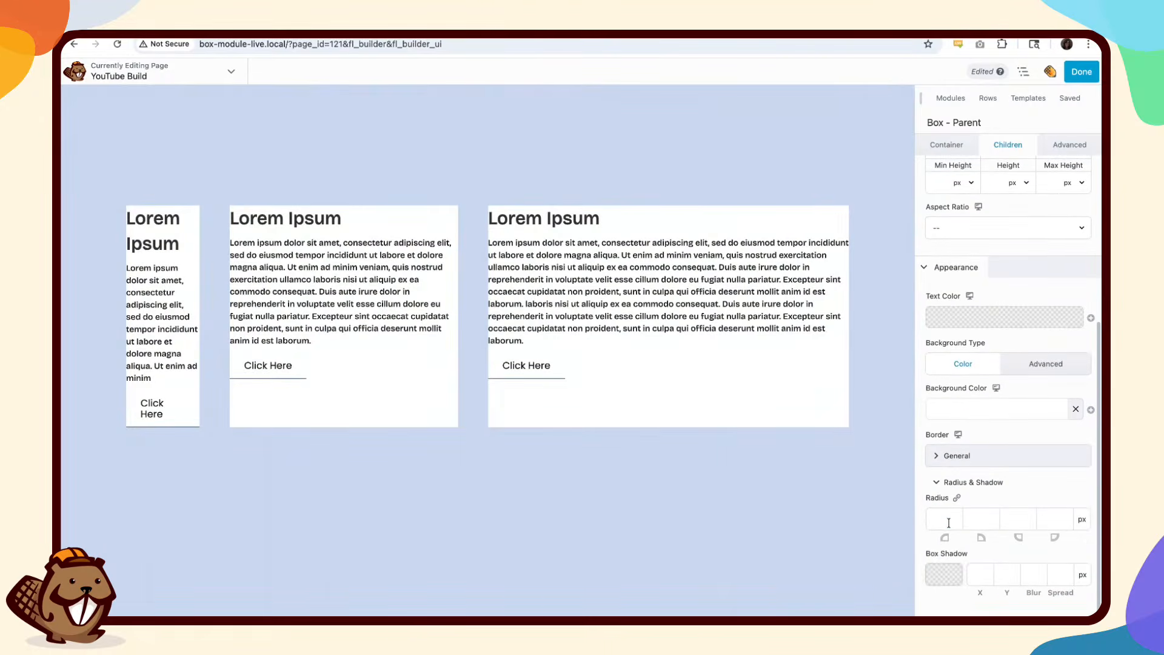
pyautogui.click(949, 522)
pyautogui.write('17')
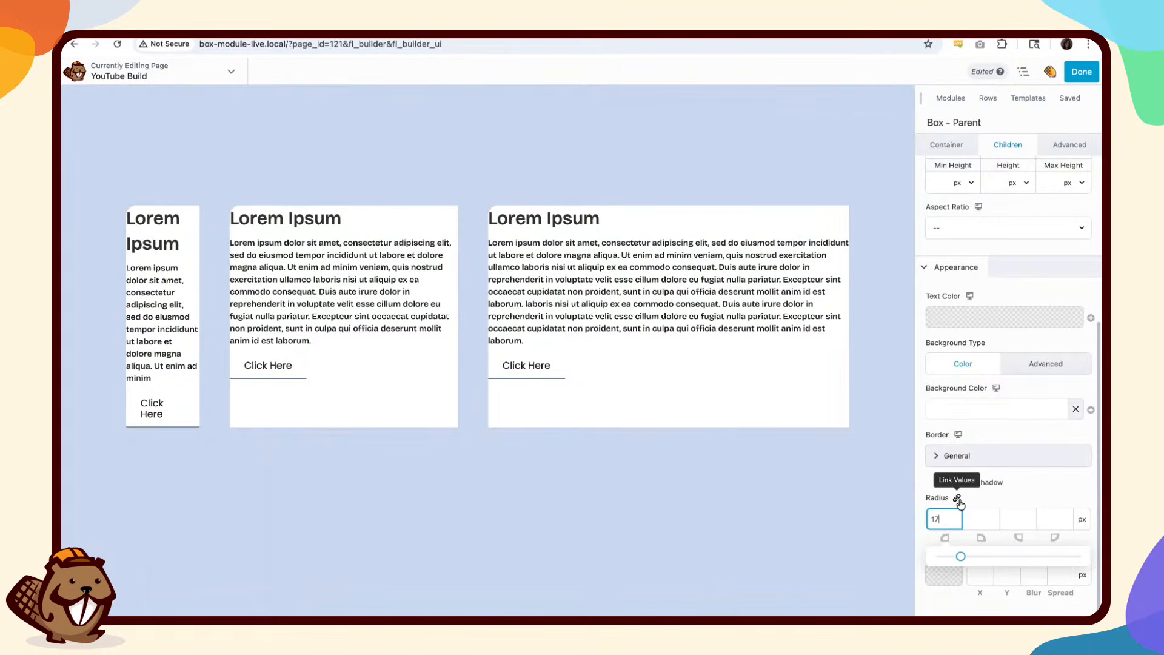
pyautogui.click(957, 498)
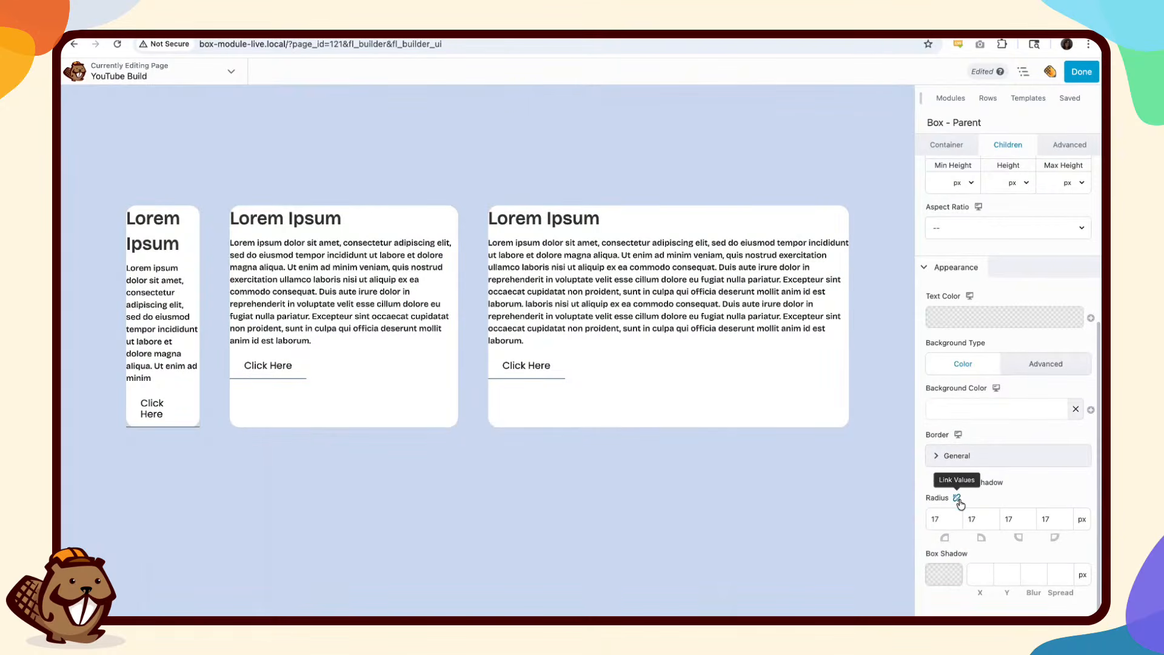
# Step: Give the Parent box's children a light grey box shadow with X, Y and blur set to 1 px
pyautogui.click(949, 576)
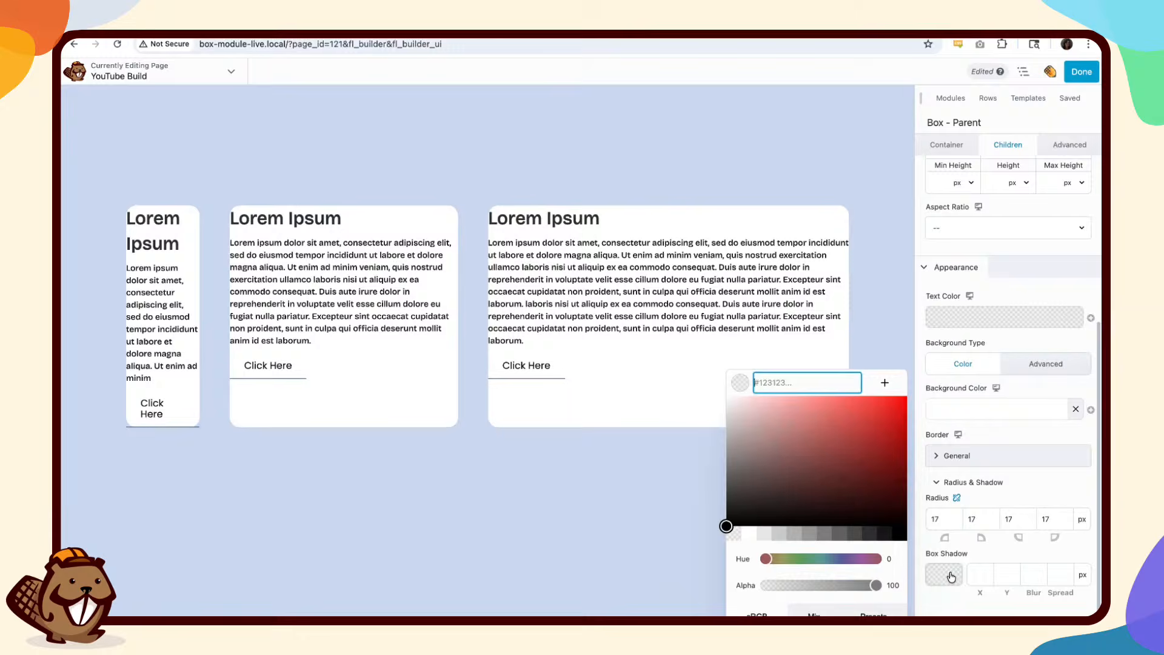
pyautogui.click(766, 533)
pyautogui.click(982, 580)
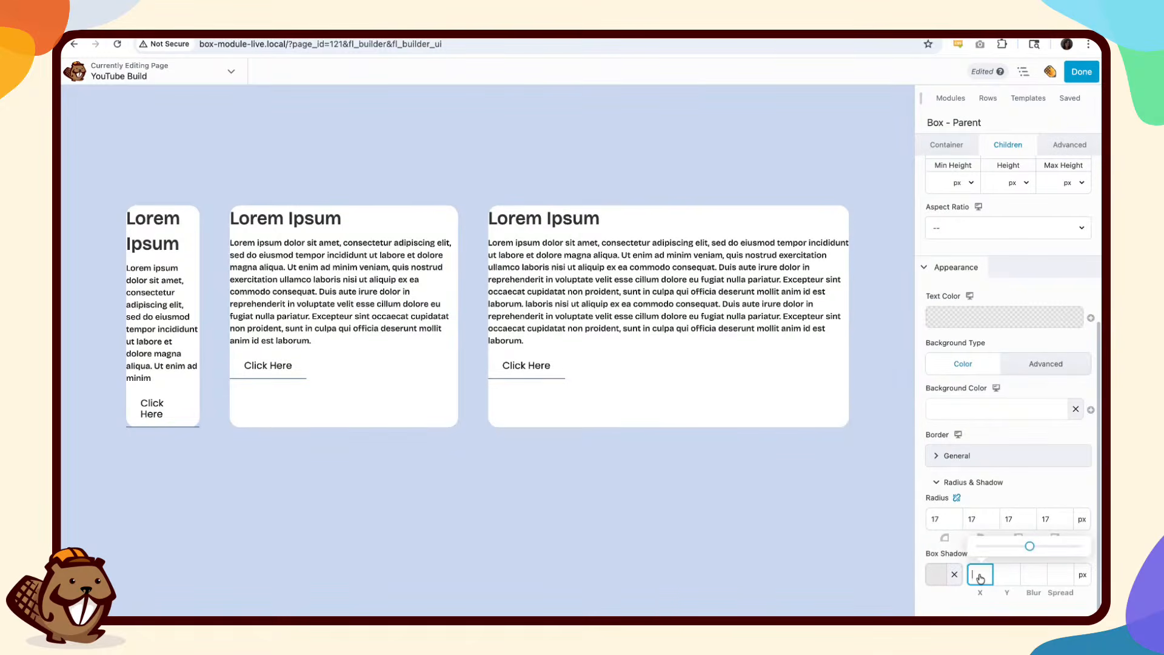
pyautogui.write('1')
pyautogui.press('Tab')
pyautogui.write('1')
pyautogui.press('Tab')
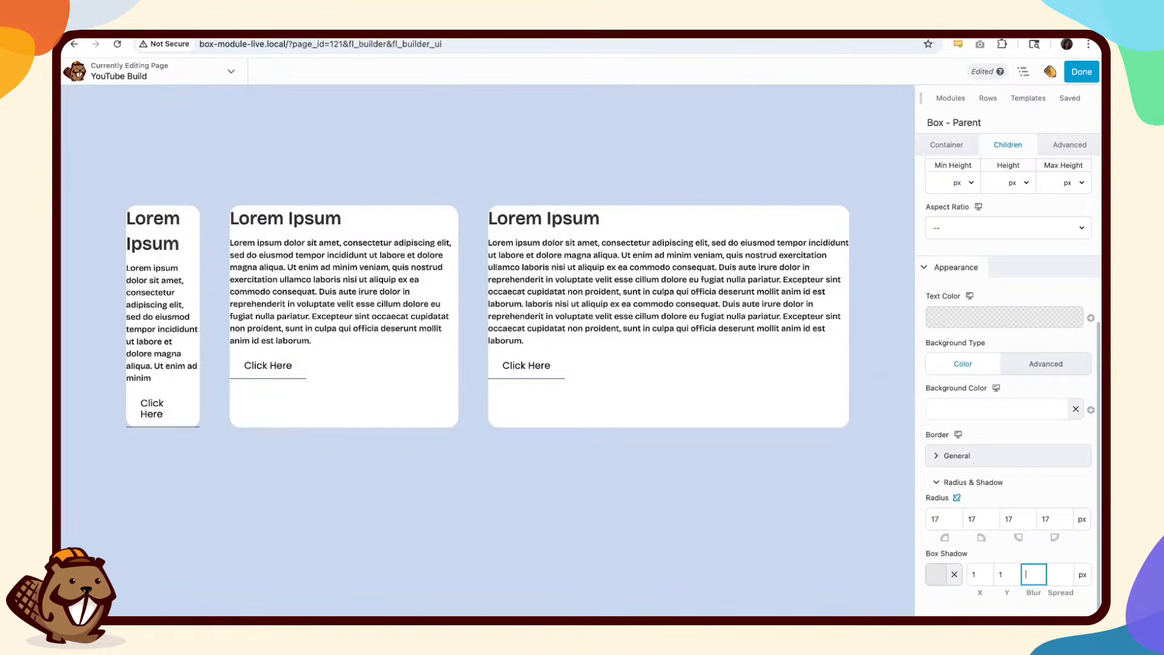
pyautogui.write('1')
# Step: Set linked padding of 40 px on all sides of the Parent box's children and open their basis value for editing
pyautogui.scroll(5, 1038, 433)
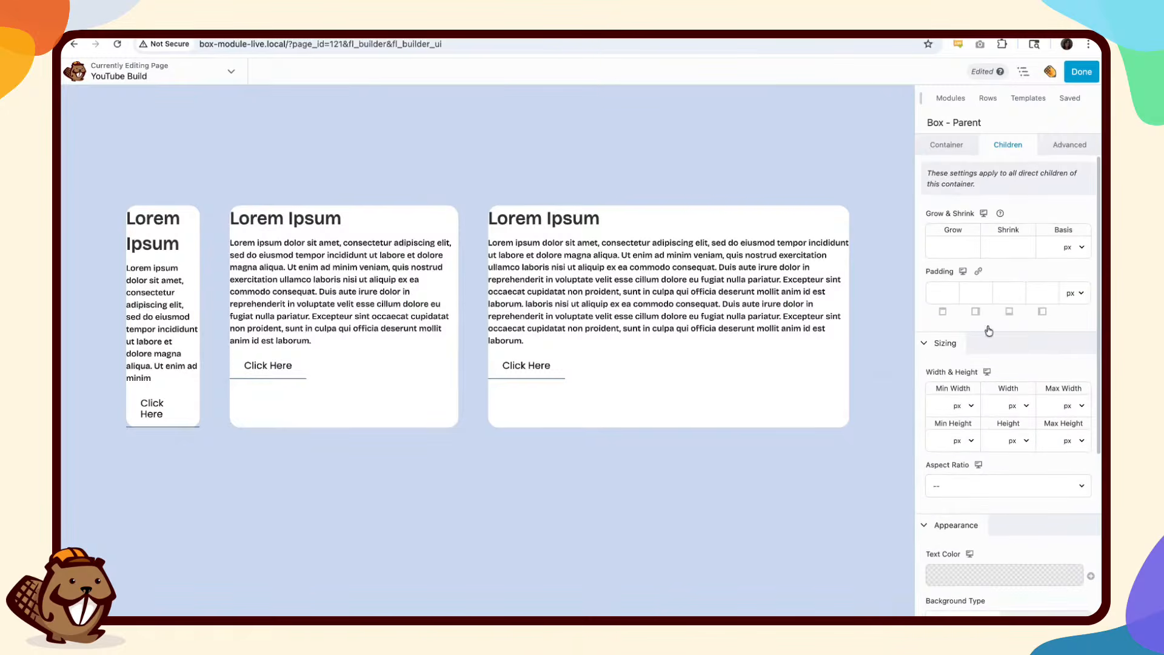
pyautogui.click(946, 296)
pyautogui.write('40')
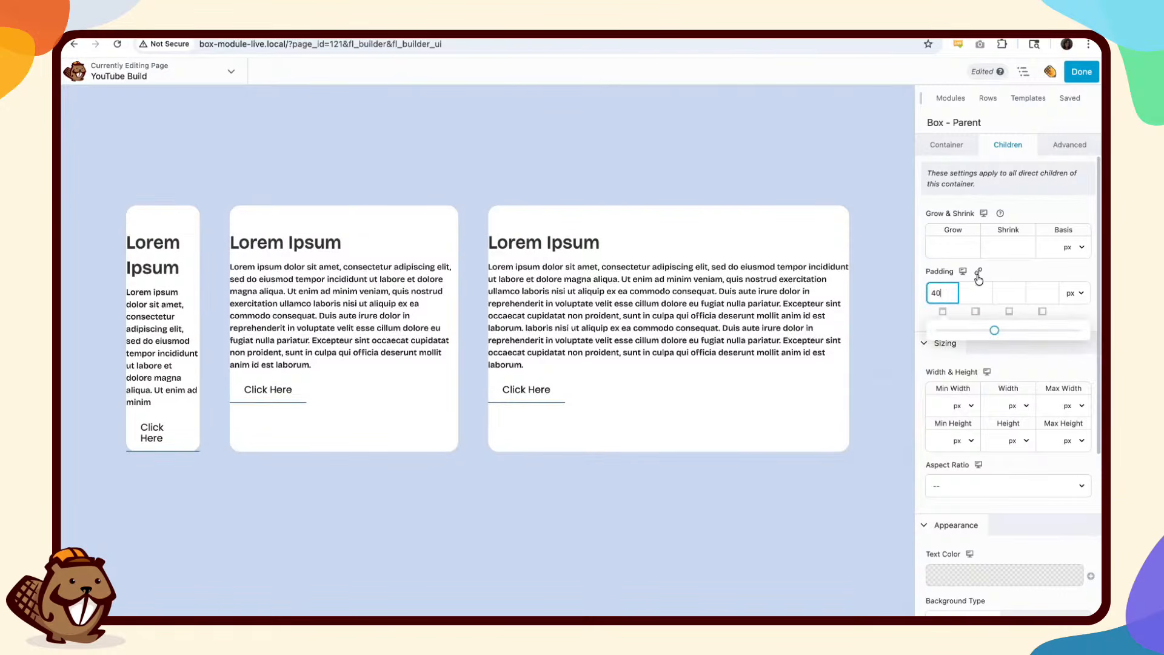
pyautogui.click(978, 272)
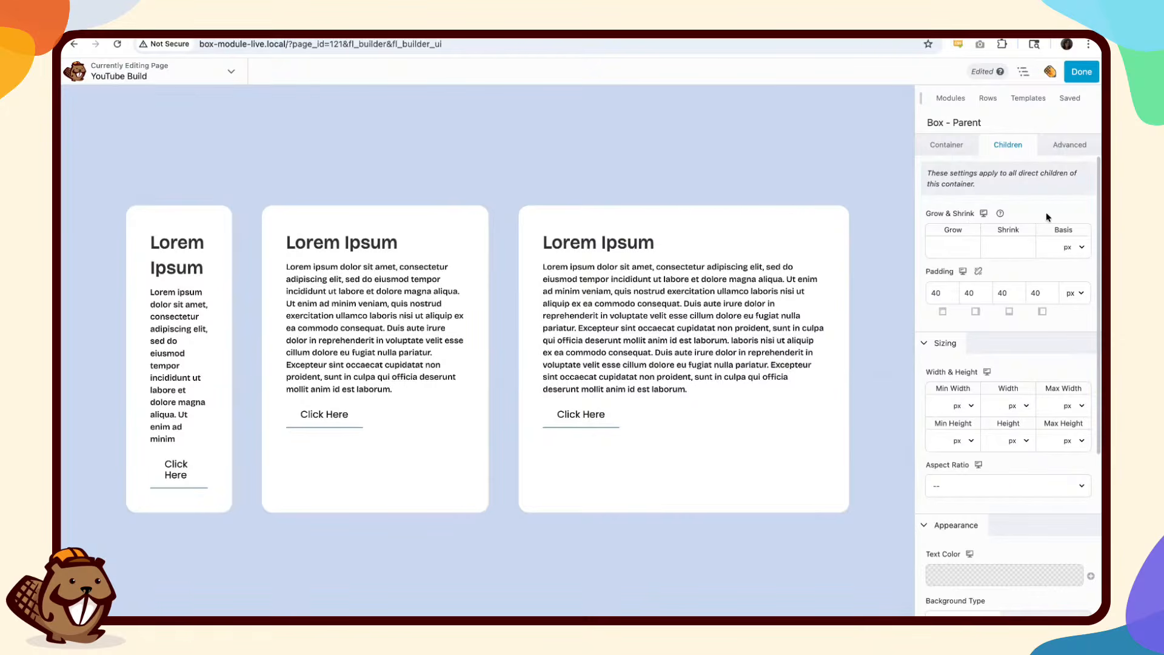
pyautogui.click(1055, 253)
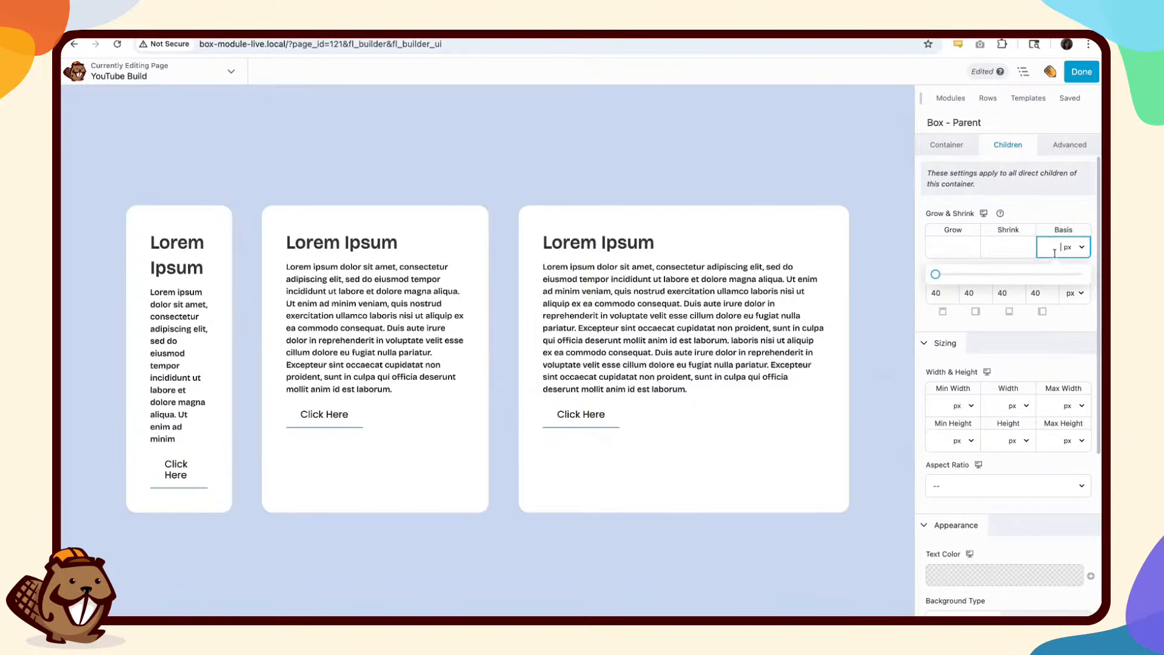
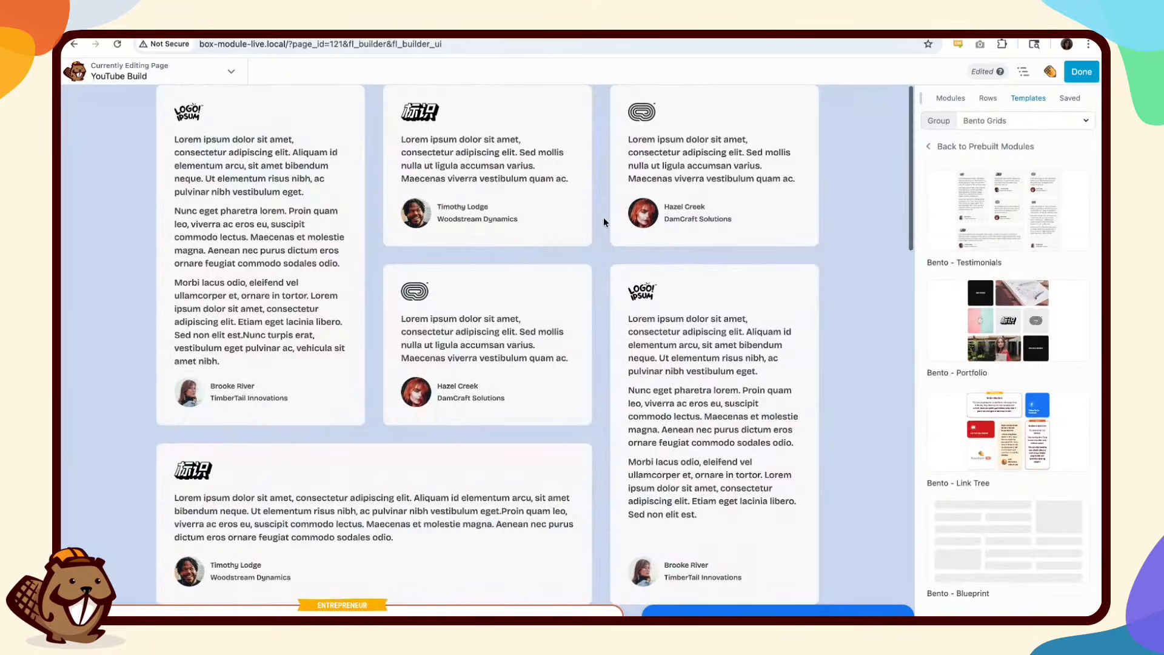
pyautogui.moveTo(415, 323)
pyautogui.scroll(-10, 428, 350)
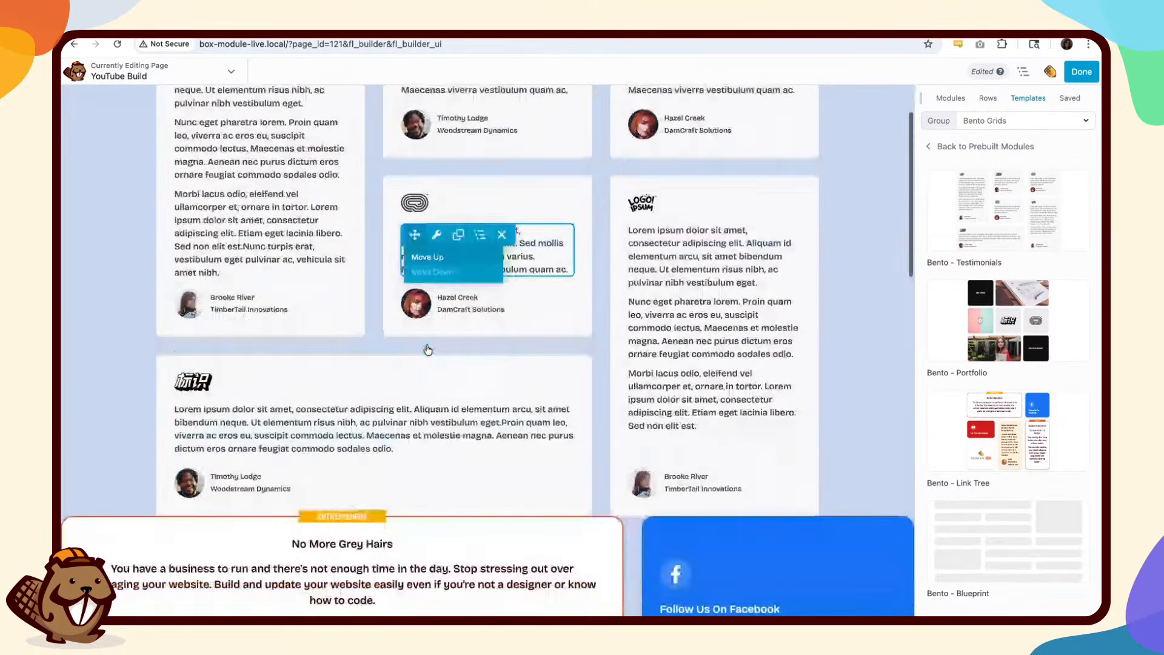
pyautogui.scroll(6, 428, 350)
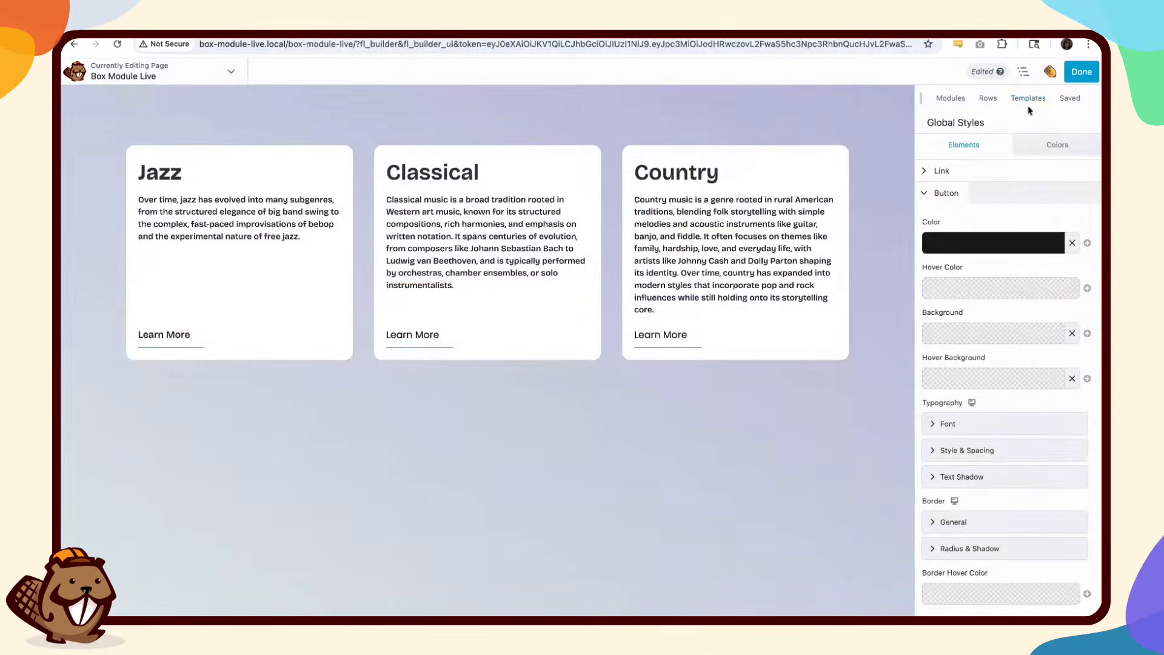
# Step: On the Box Module Live page, set grow and shrink to 0 for the children of the Cards Parent Container
pyautogui.click(1025, 72)
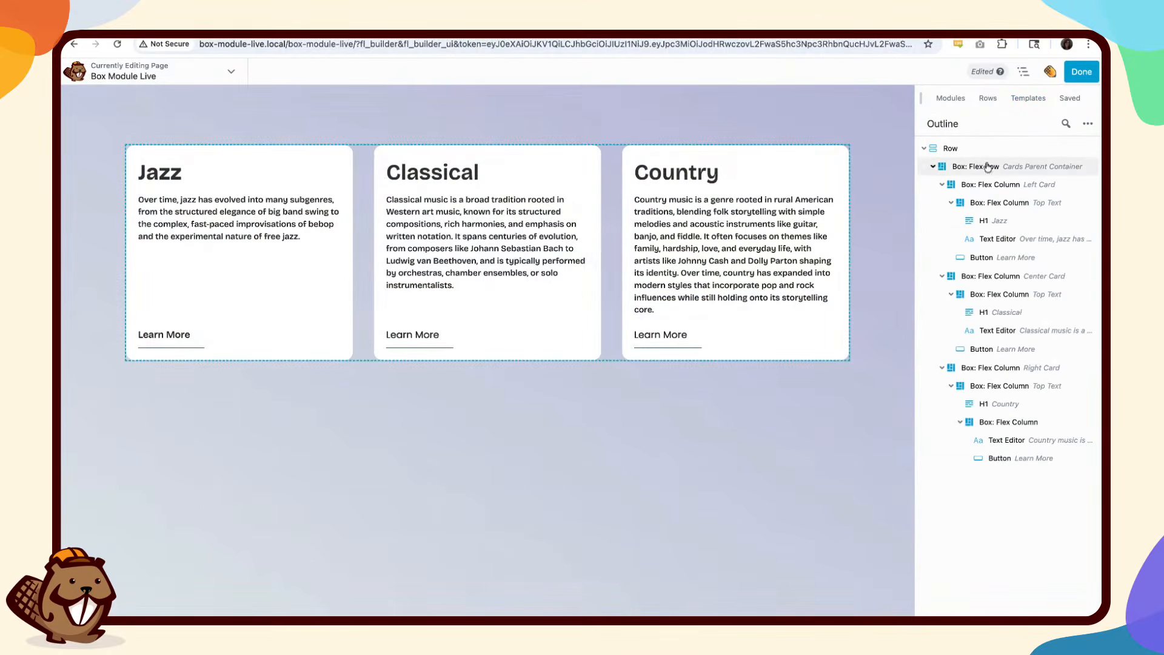
pyautogui.click(977, 167)
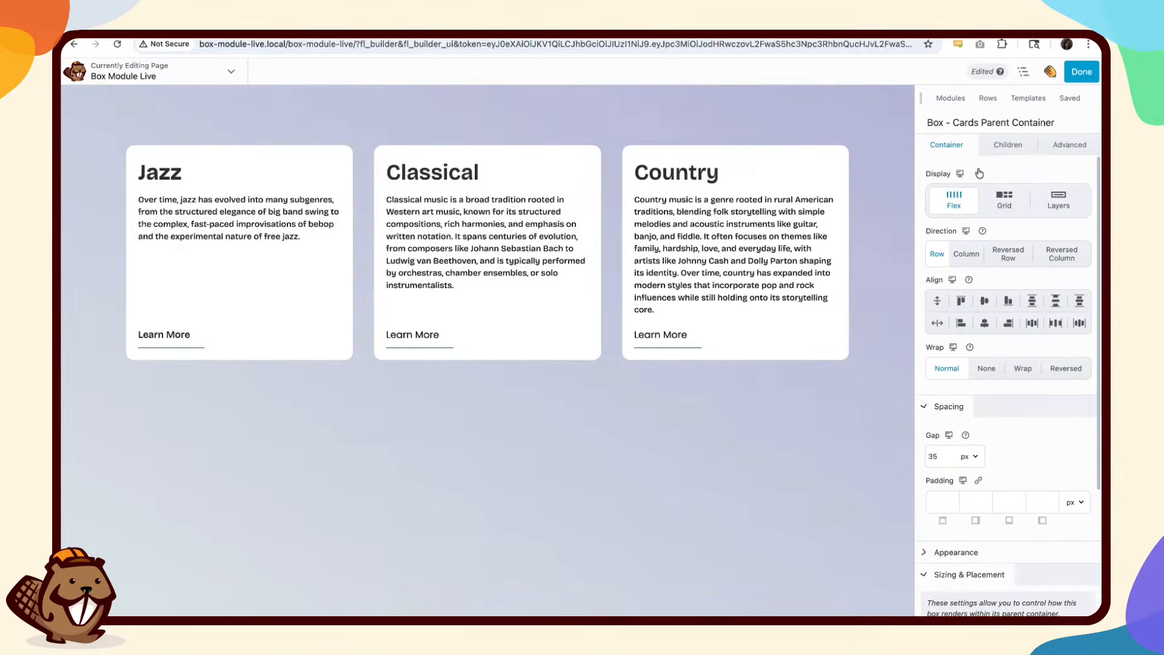
pyautogui.click(1008, 144)
pyautogui.click(1061, 247)
pyautogui.click(1035, 268)
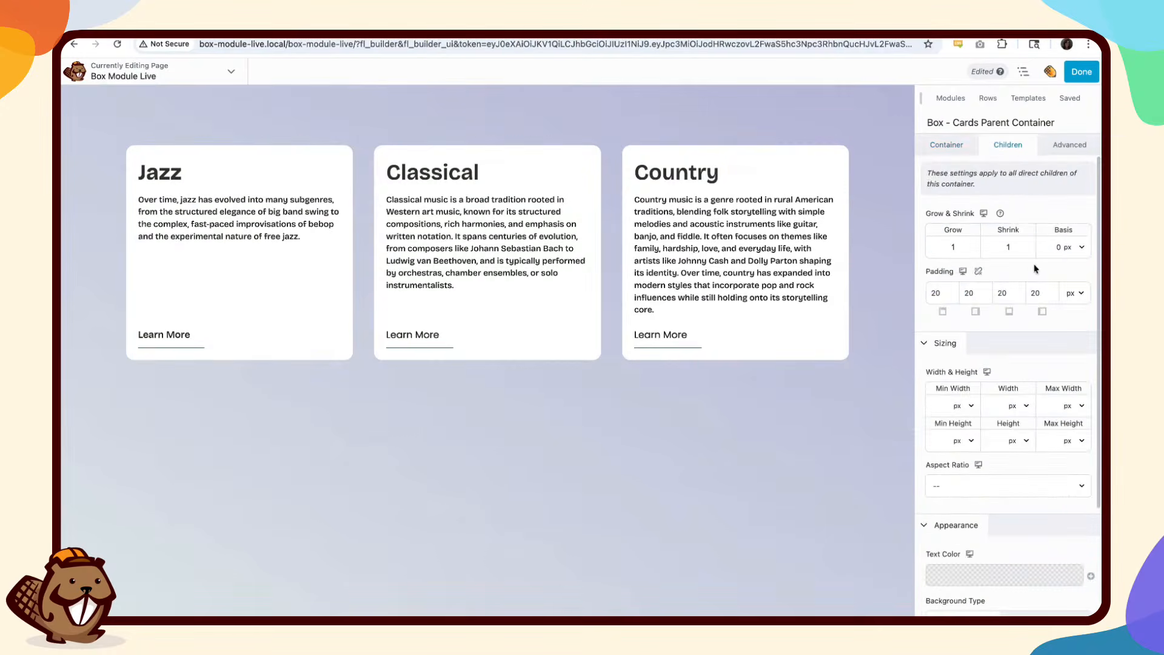
pyautogui.moveTo(977, 249)
pyautogui.click(935, 246)
pyautogui.click(990, 247)
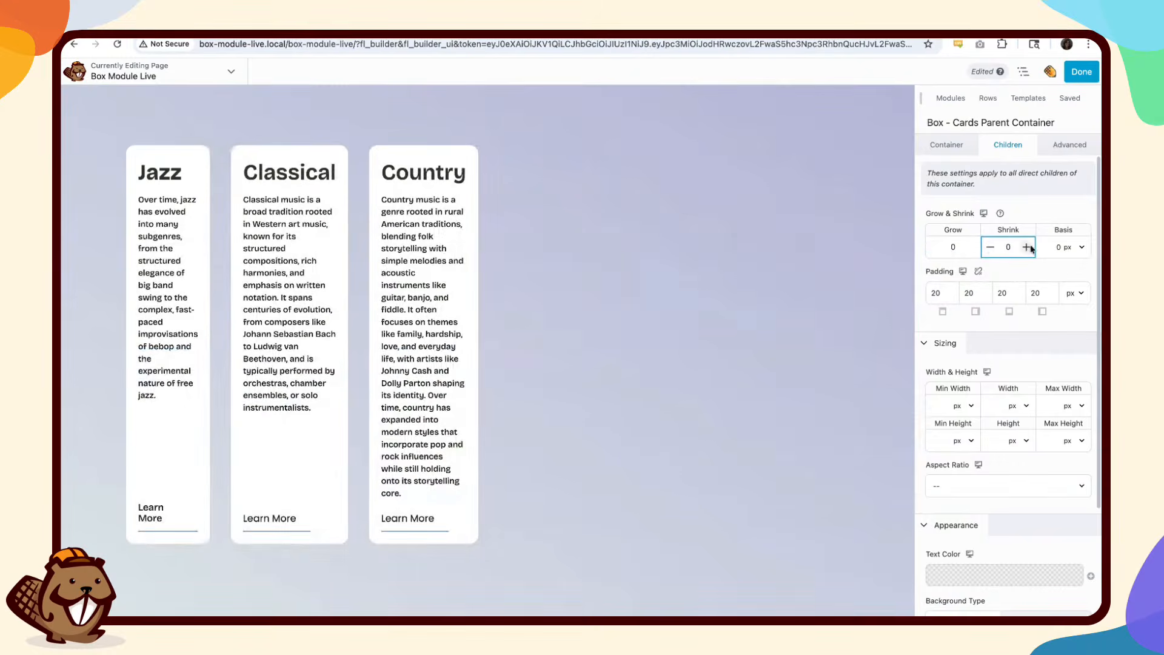
# Step: Clear the flex basis of the Cards Parent Container's children
pyautogui.click(1065, 249)
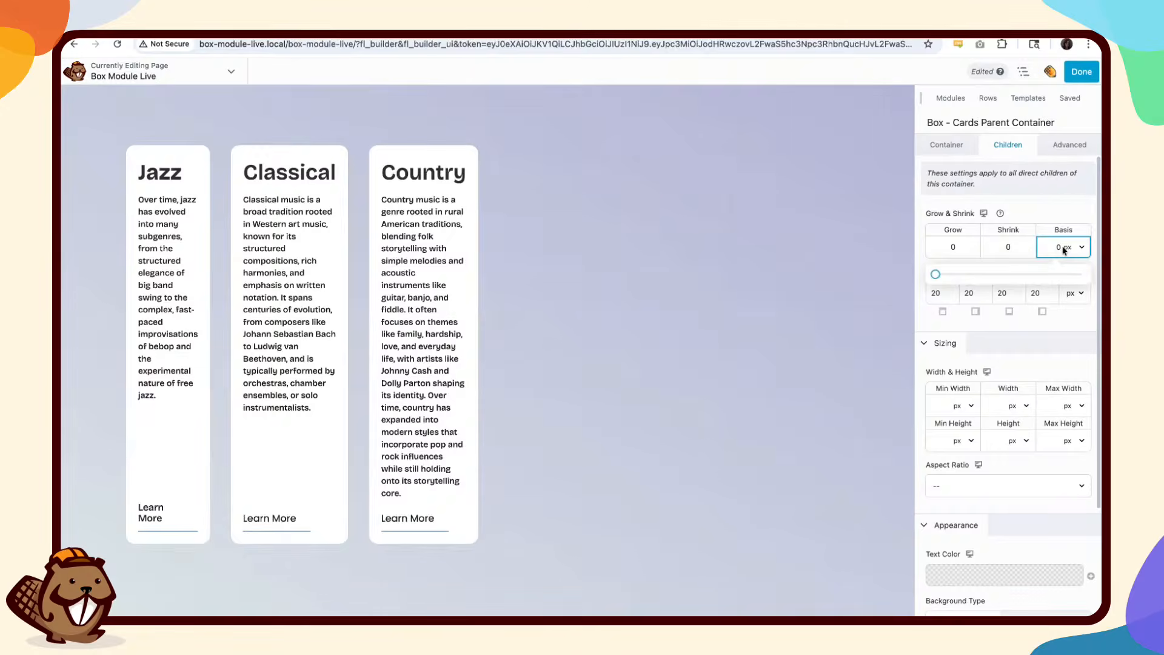
pyautogui.press('BackSpace')
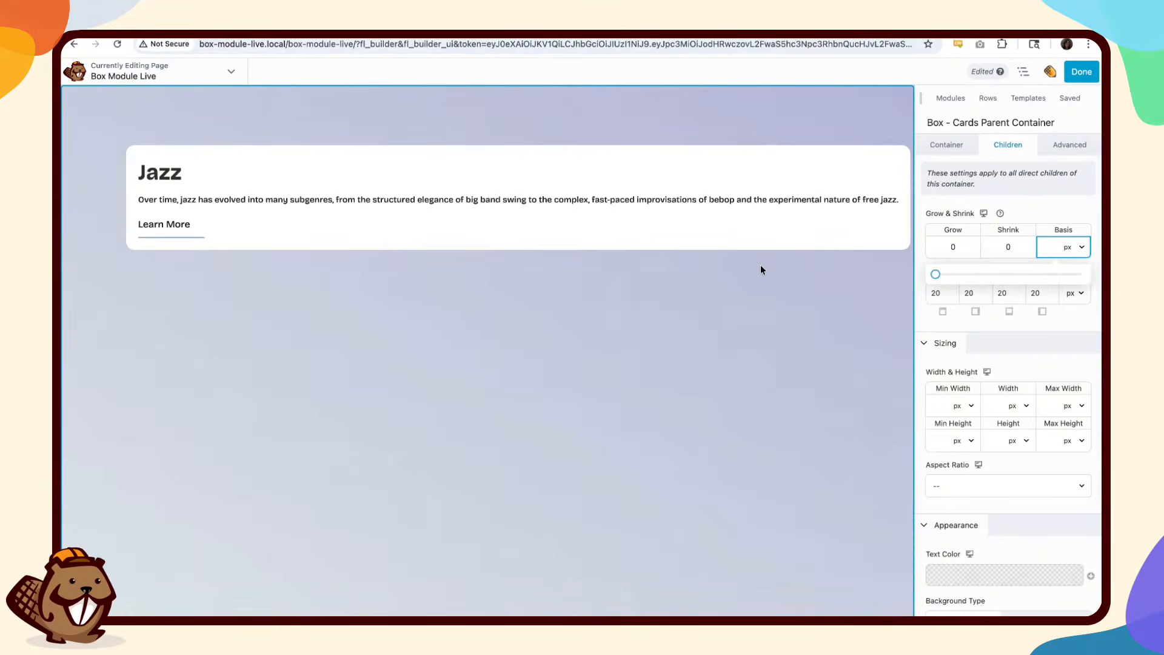
pyautogui.click(1068, 206)
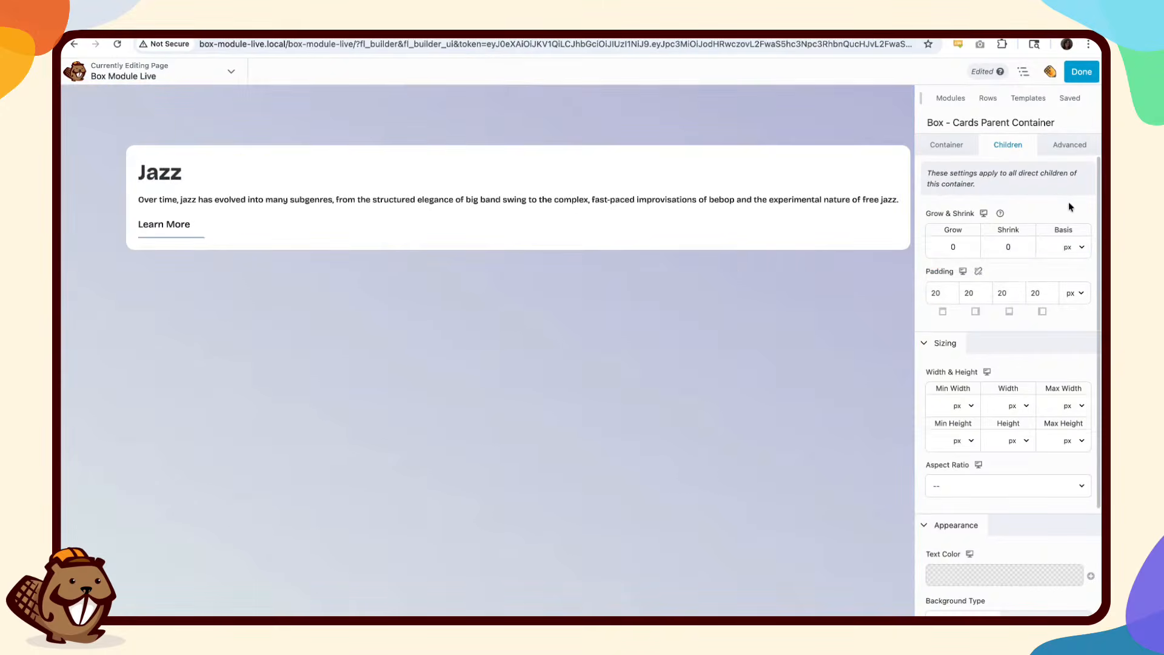
# Step: Remove the maximum width from the Cards Parent Container box
pyautogui.scroll(-3, 1053, 473)
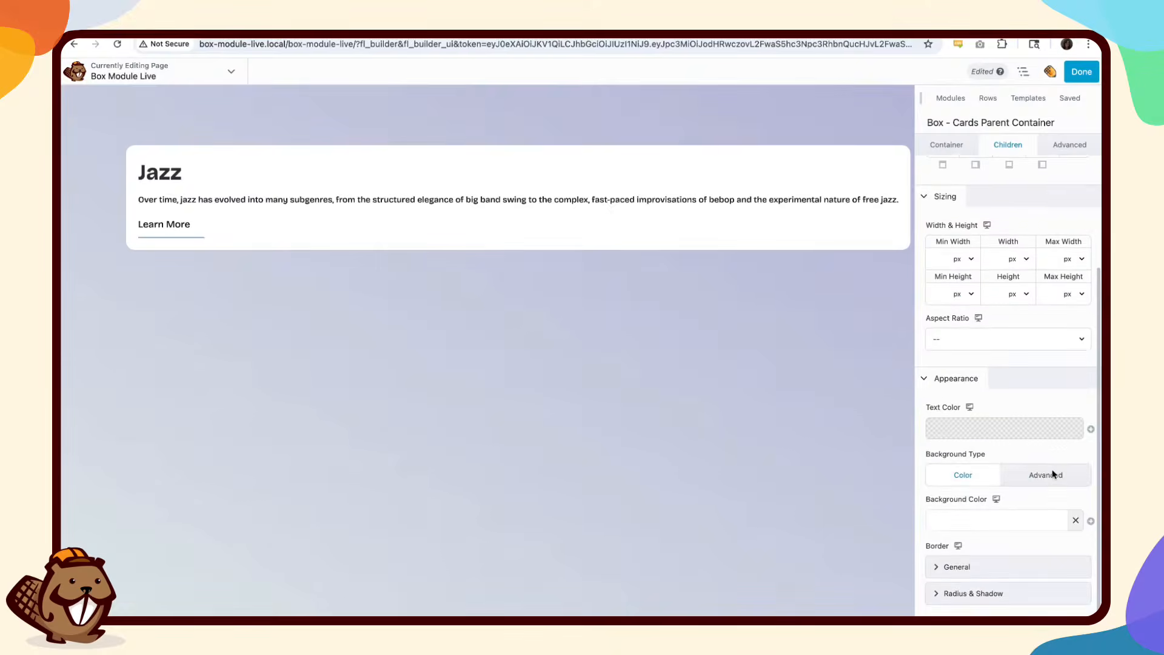
pyautogui.scroll(5, 1053, 472)
pyautogui.click(957, 149)
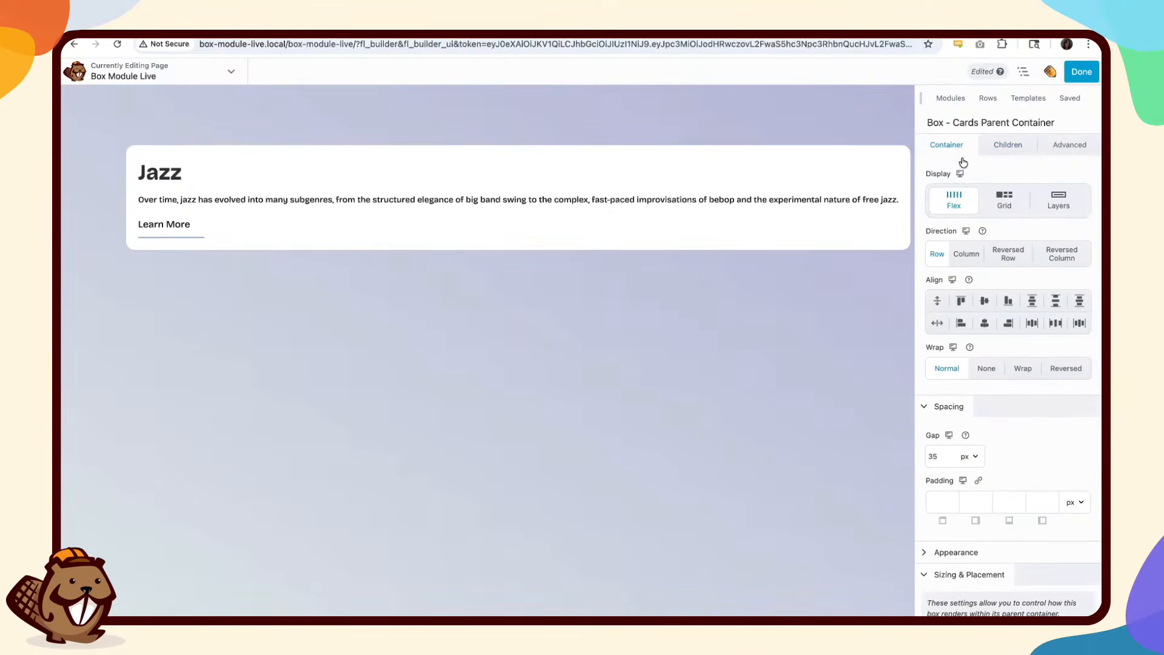
pyautogui.scroll(-5, 1039, 468)
pyautogui.click(1050, 447)
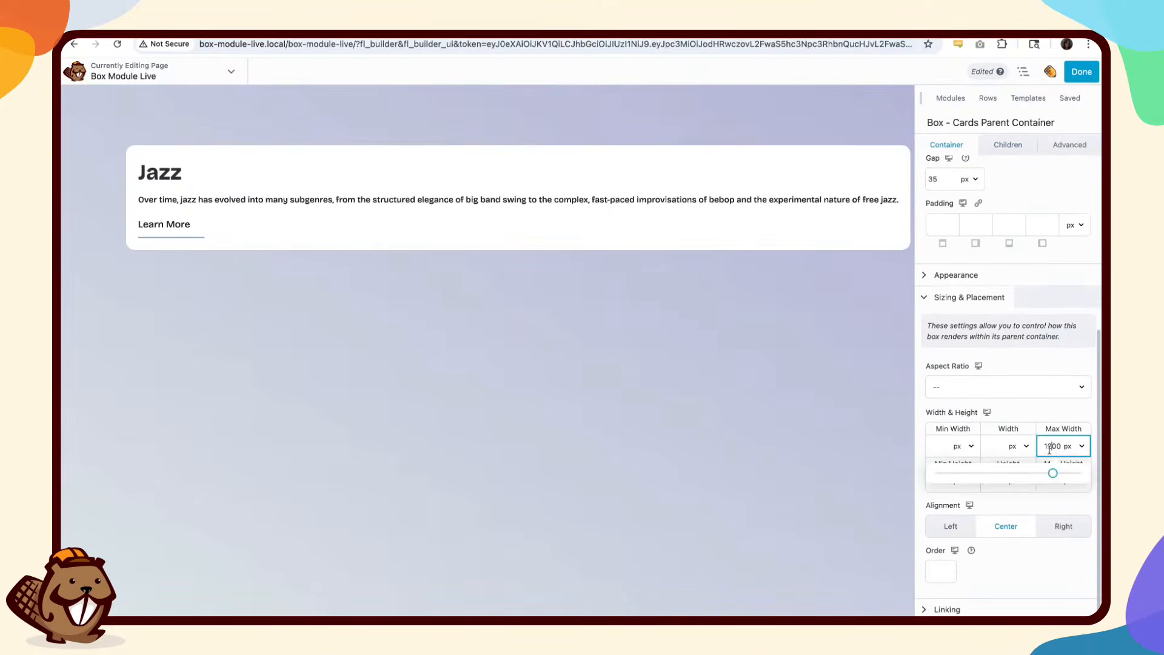
pyautogui.doubleClick(1050, 447)
pyautogui.press('BackSpace')
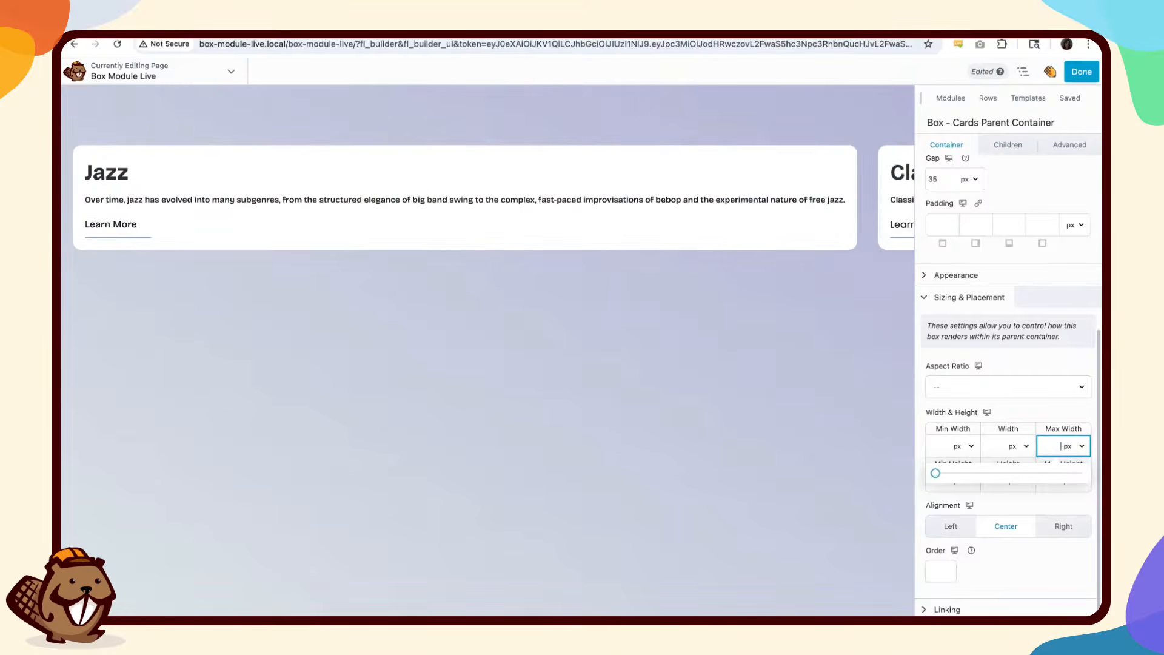
pyautogui.press('Return')
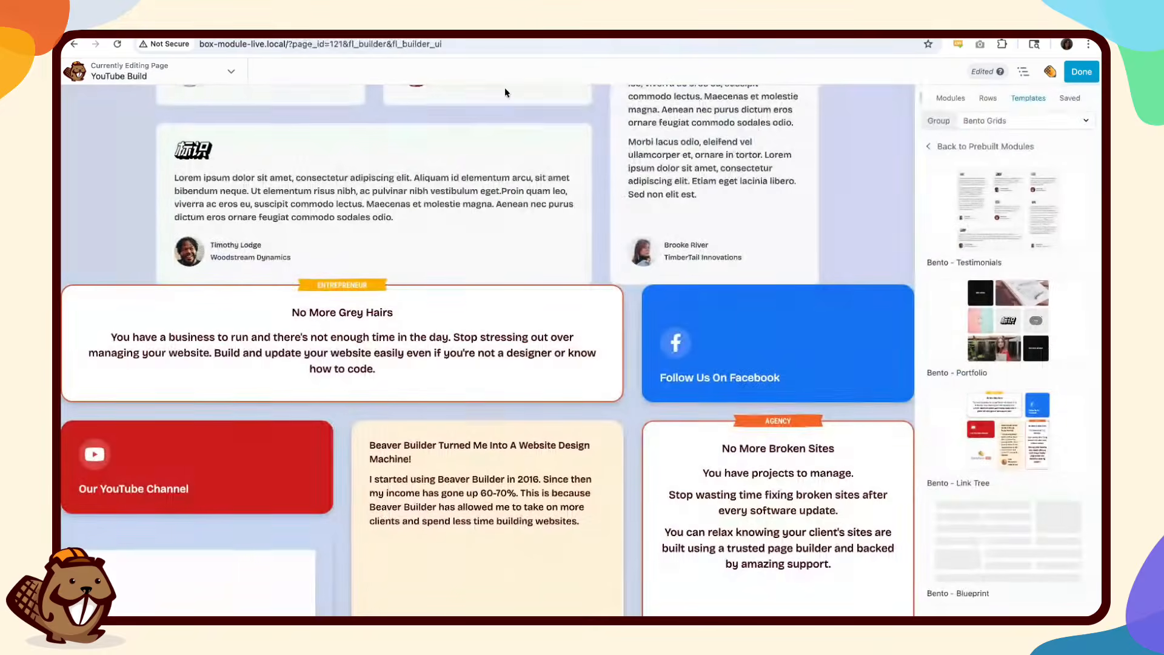
# Step: Look through the bento grids and the three-card section on the YouTube Build page and open the page outline
pyautogui.scroll(-15, 612, 458)
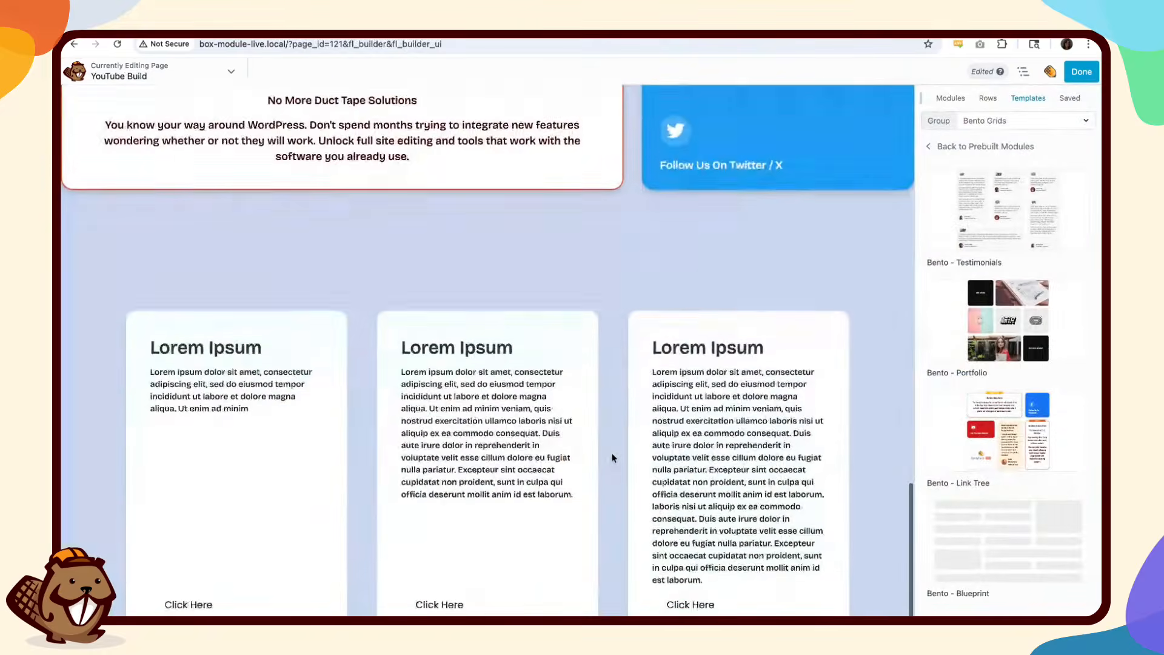
pyautogui.scroll(10, 613, 458)
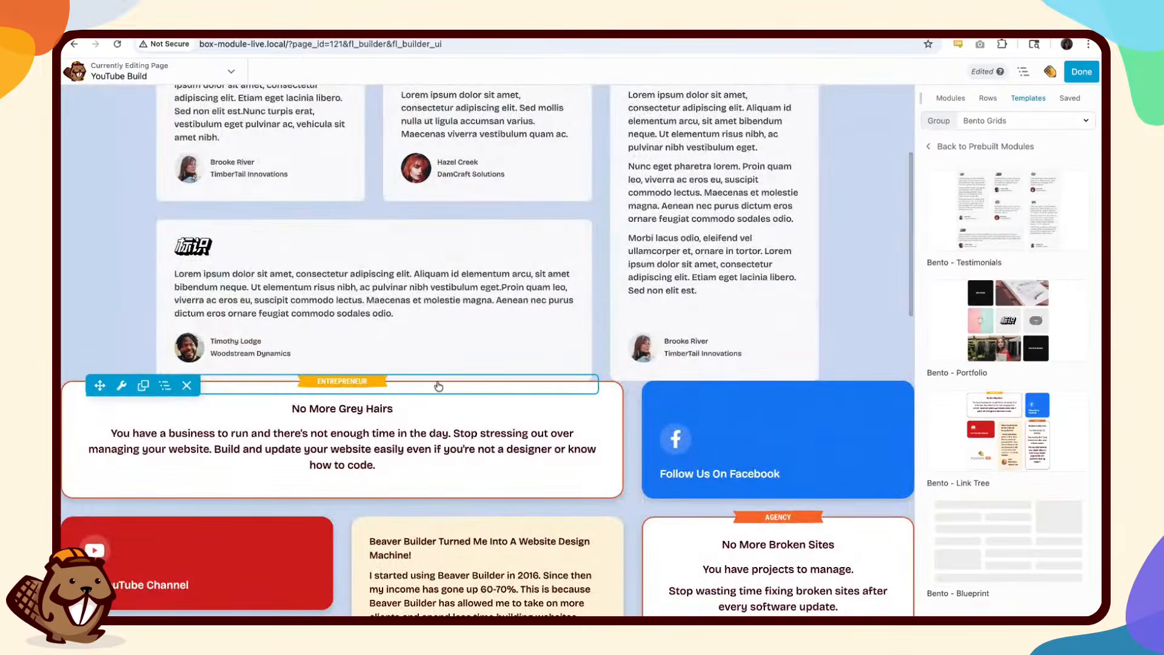
pyautogui.scroll(5, 439, 387)
pyautogui.scroll(-1, 242, 285)
pyautogui.scroll(-10, 246, 296)
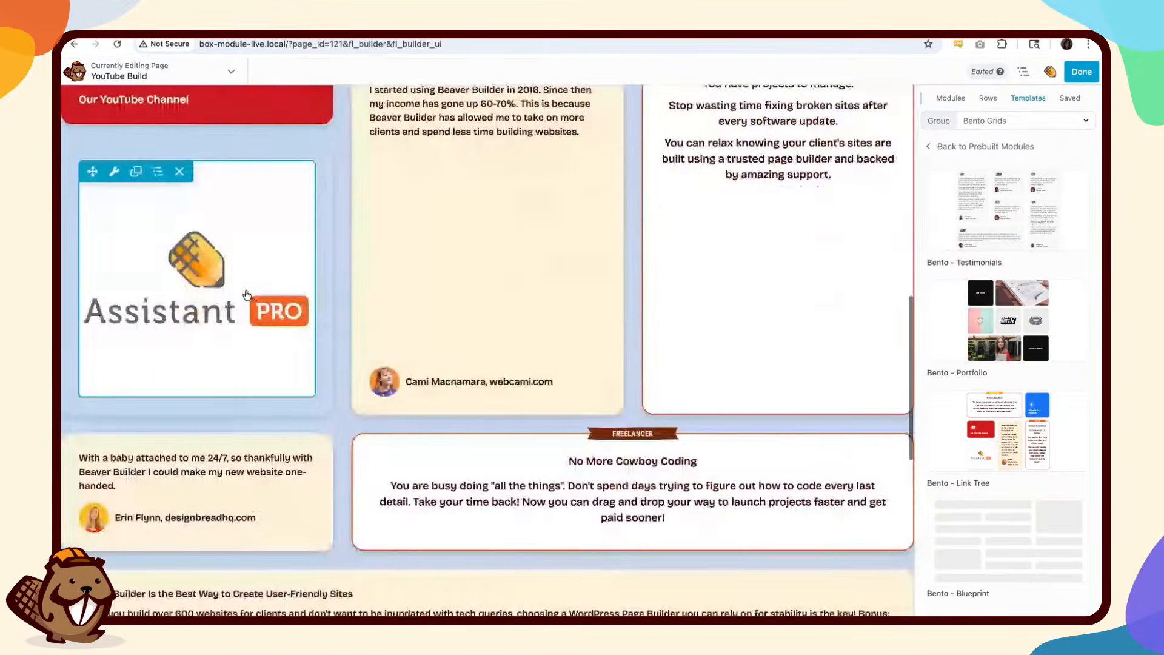
pyautogui.scroll(-9, 247, 295)
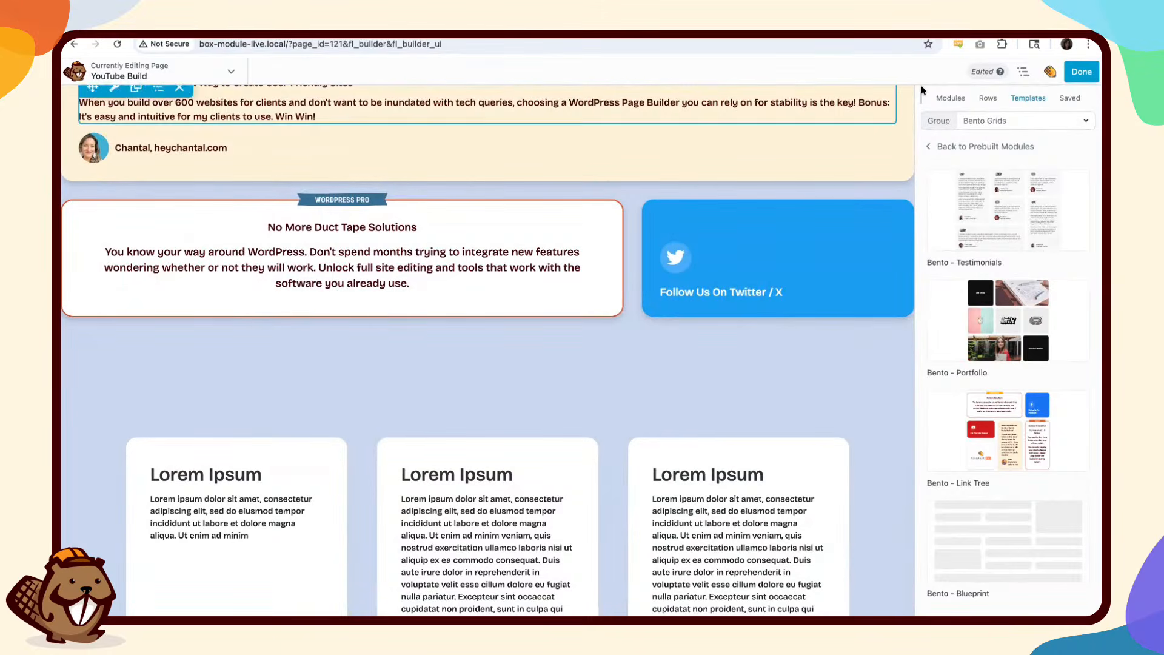
pyautogui.click(1024, 73)
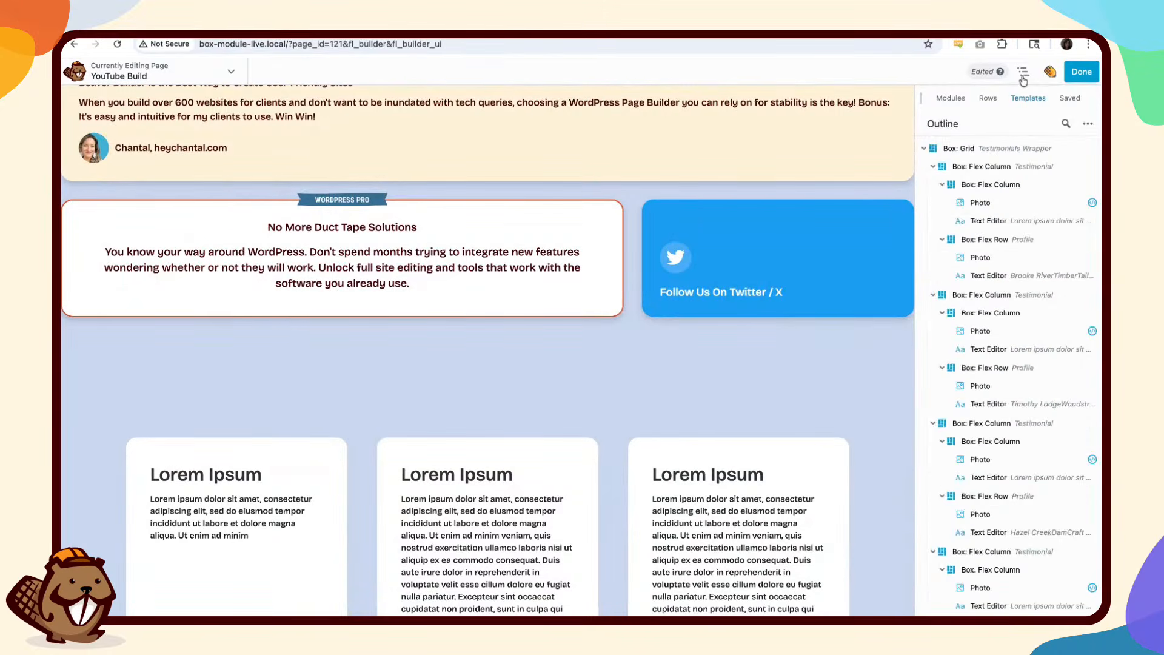
# Step: Remove the Testimonials Wrapper grid and the remaining bento grid from the YouTube Build page, keeping the three-card section
pyautogui.rightClick(963, 151)
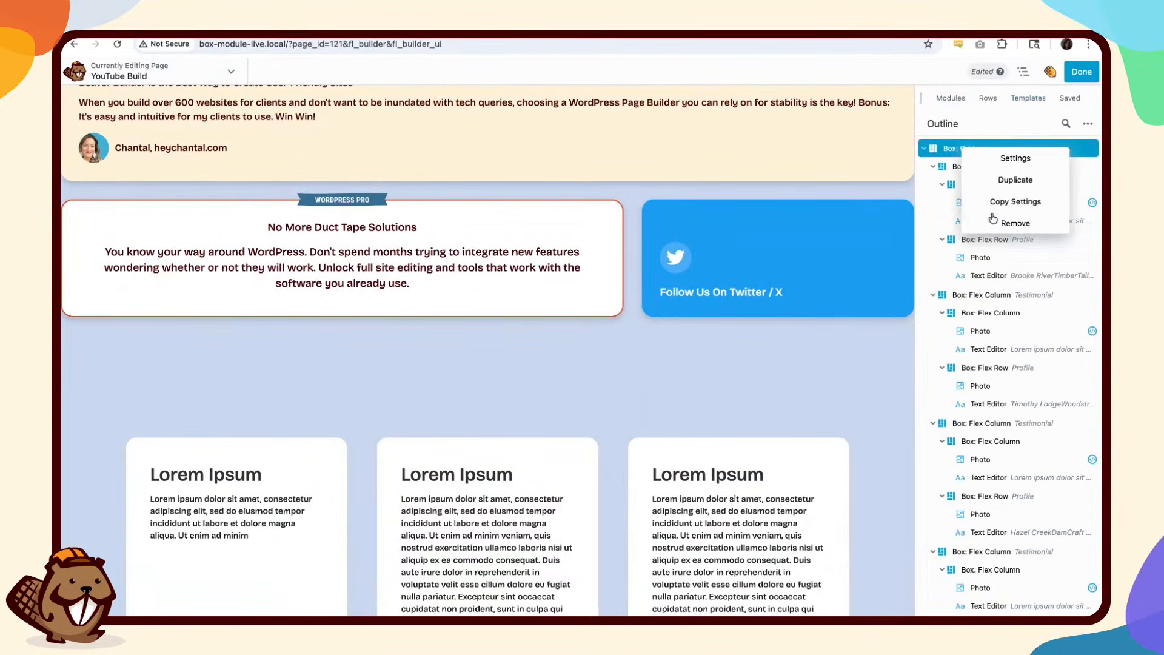
pyautogui.click(1010, 224)
pyautogui.click(709, 130)
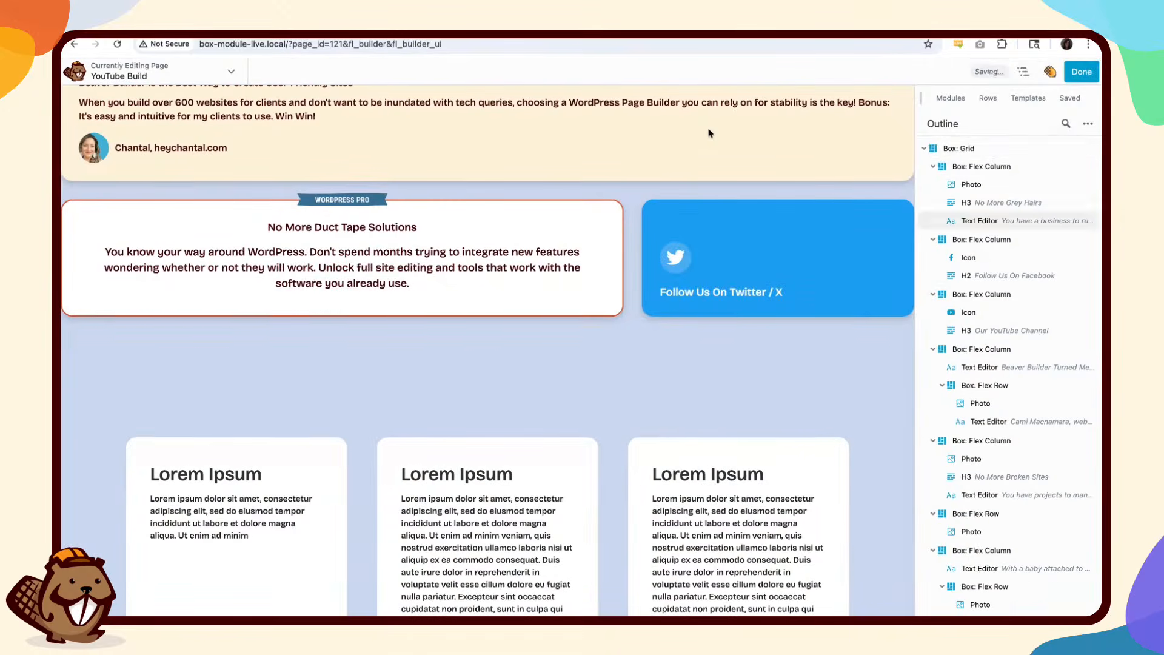
pyautogui.rightClick(959, 155)
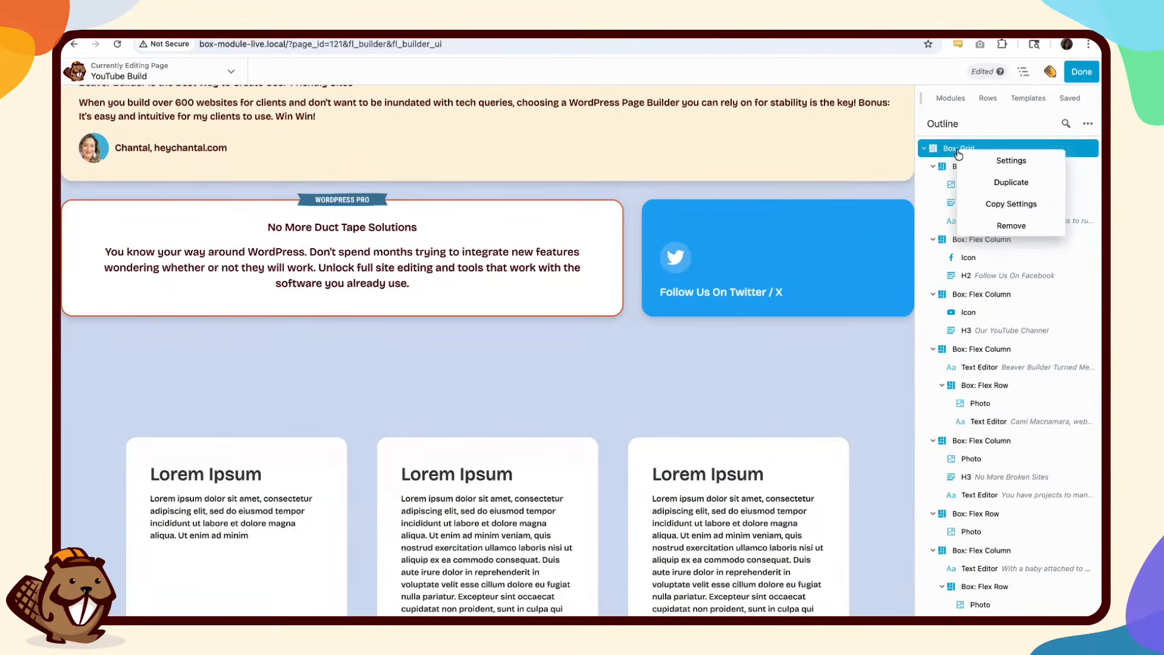
pyautogui.click(1011, 226)
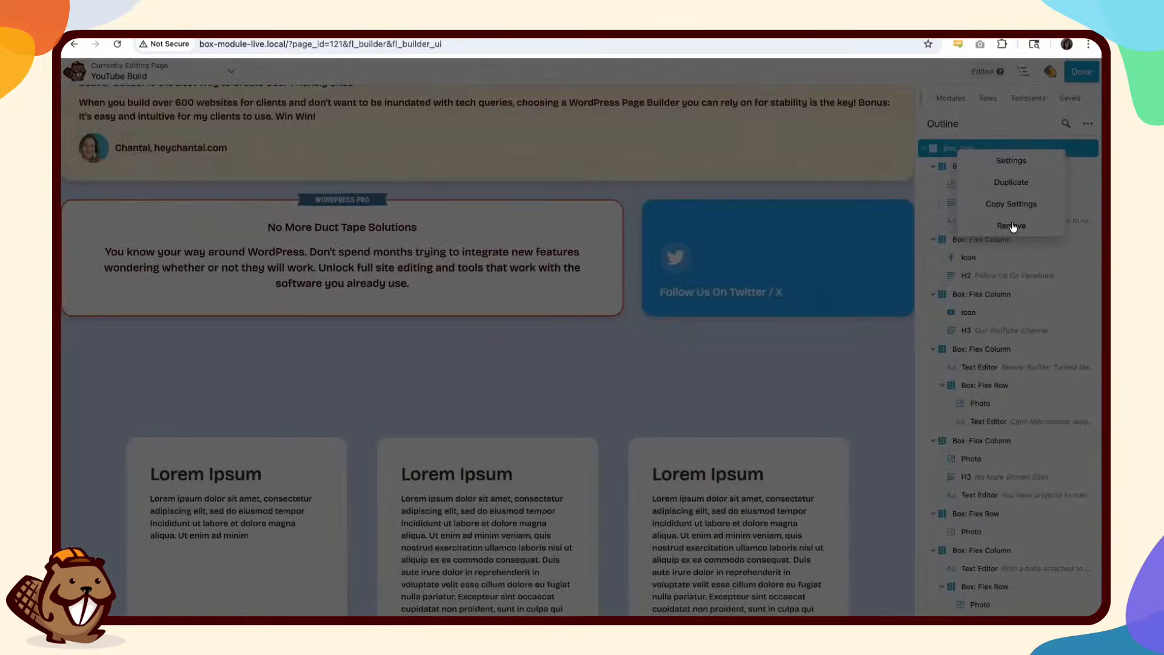
pyautogui.click(736, 123)
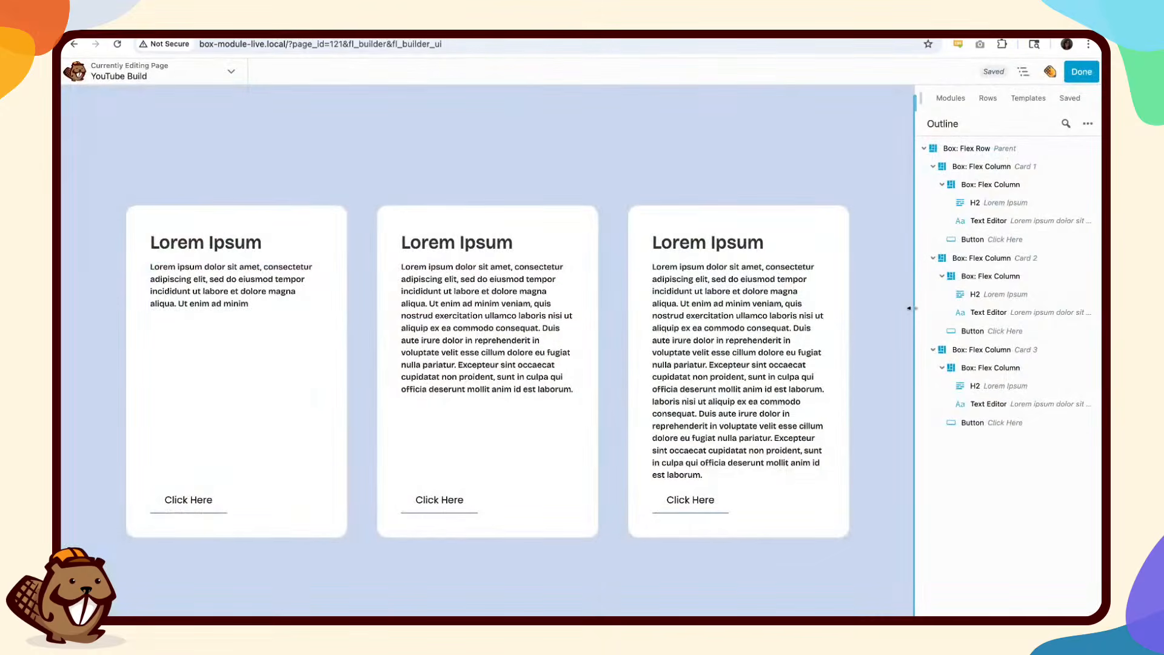
# Step: Set the Parent box's children to grow 0, shrink 0 and a flex basis of 277 px
pyautogui.click(974, 150)
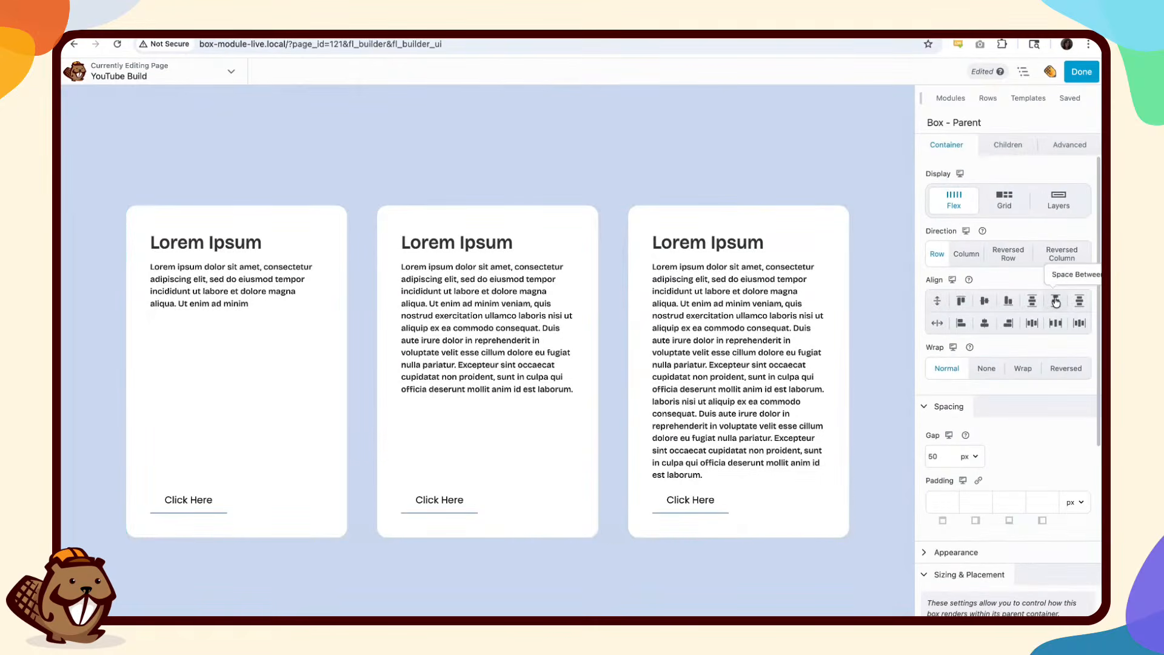
pyautogui.click(1008, 145)
pyautogui.click(1063, 249)
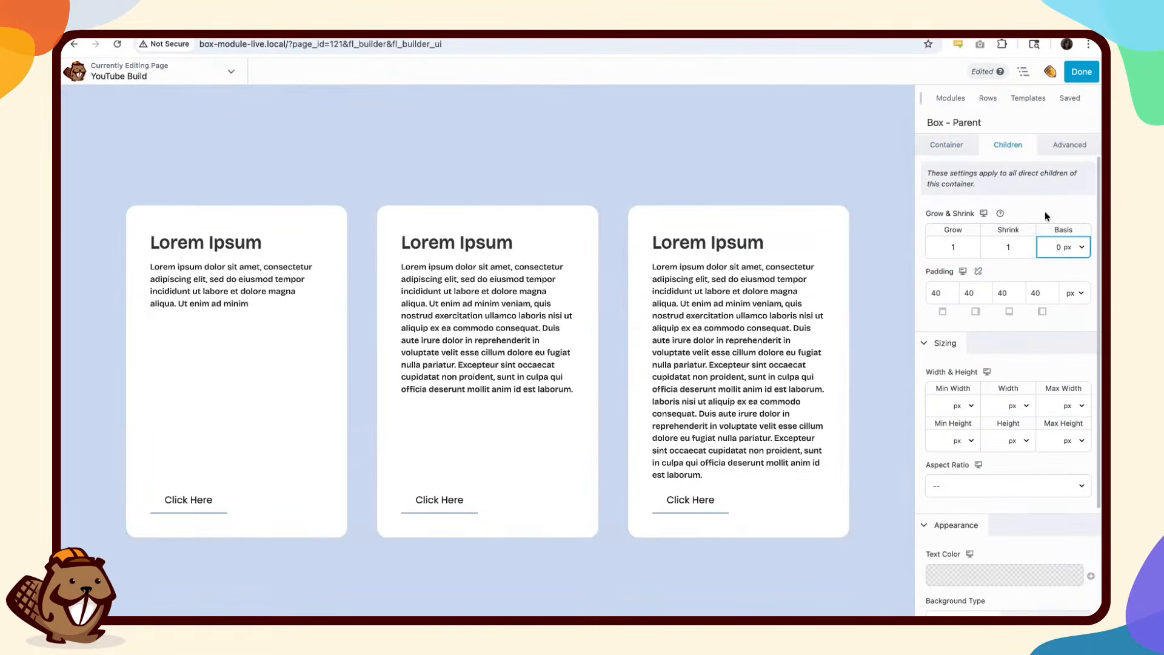
pyautogui.click(991, 247)
pyautogui.click(935, 248)
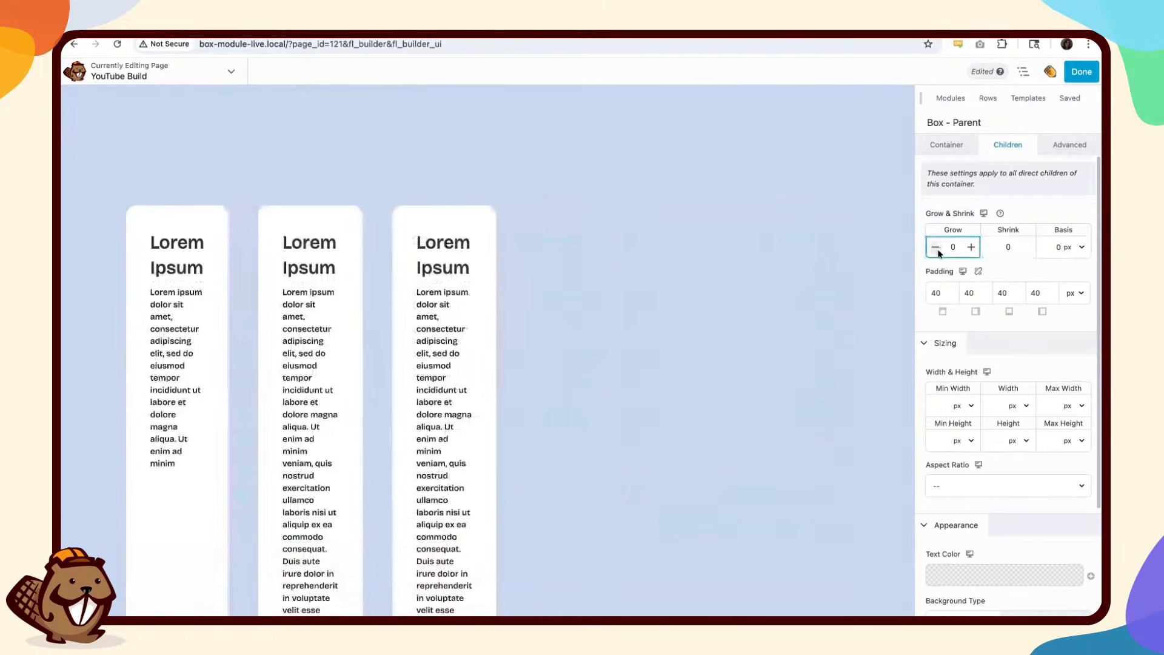
pyautogui.click(1059, 249)
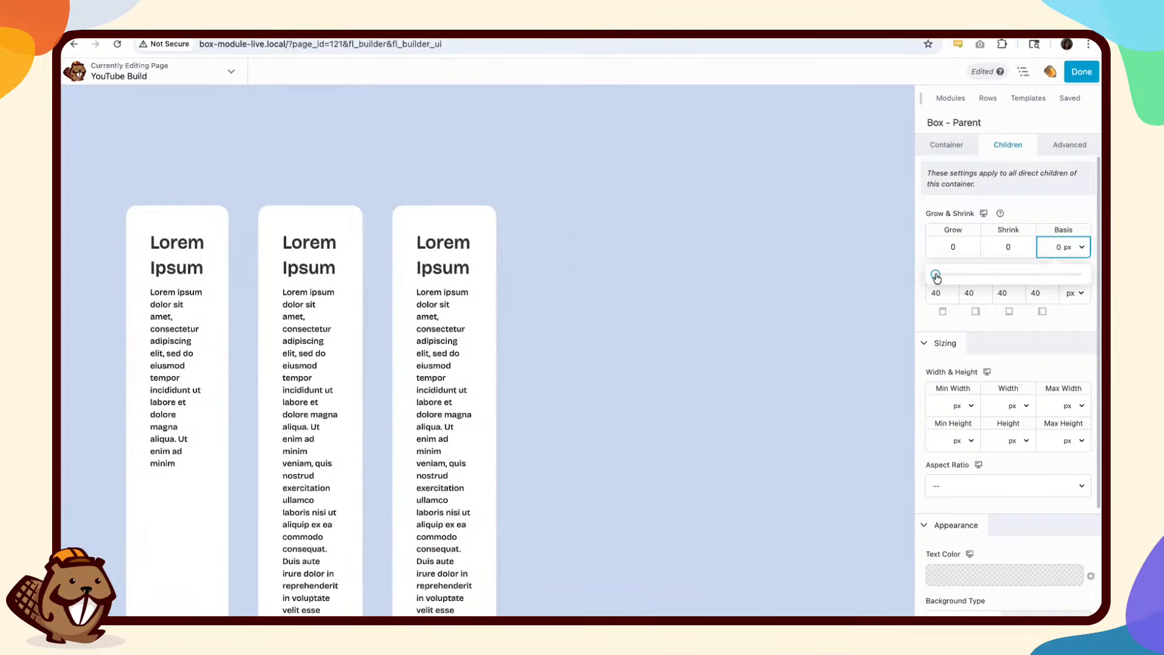
pyautogui.moveTo(937, 278); pyautogui.dragTo(962, 275)
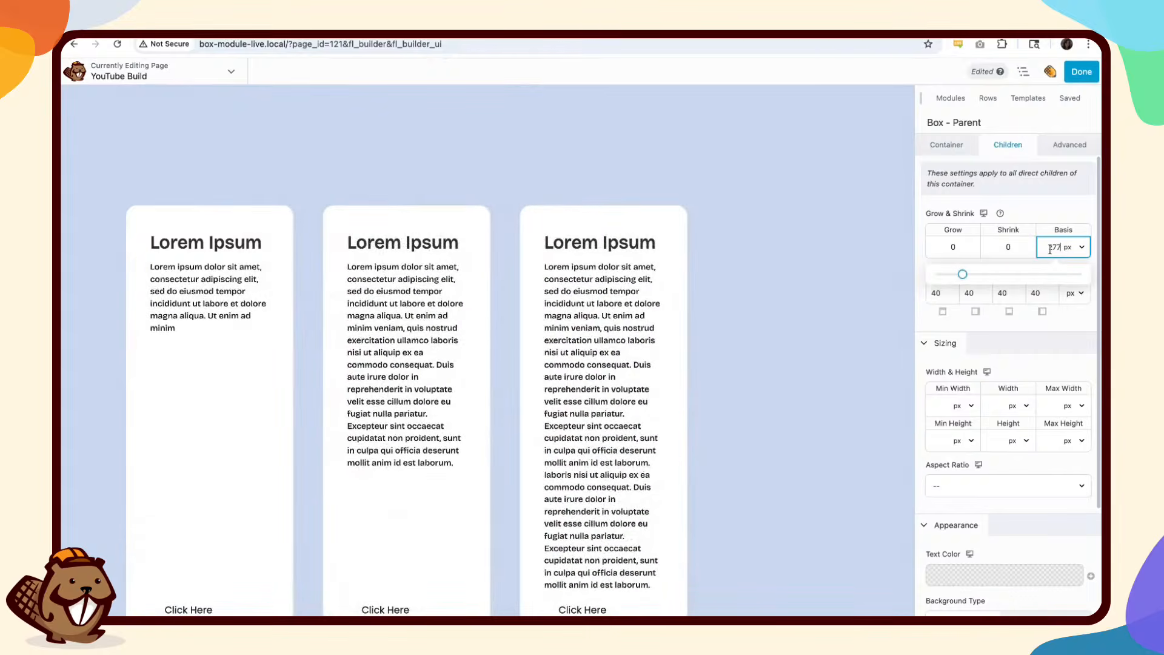
# Step: Try grow 1 and shrink 1 for the children of the Parent box
pyautogui.click(972, 247)
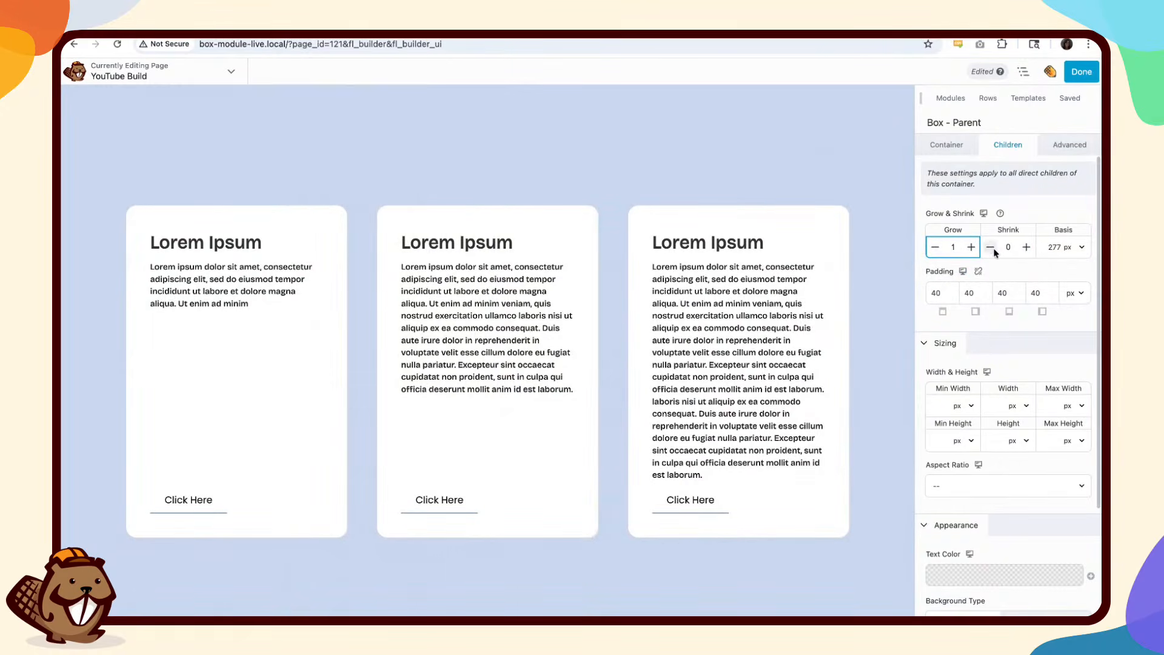
pyautogui.moveTo(917, 290)
pyautogui.mouseDown()
pyautogui.moveTo(741, 291)
pyautogui.moveTo(916, 290)
pyautogui.mouseUp()
pyautogui.click(1026, 247)
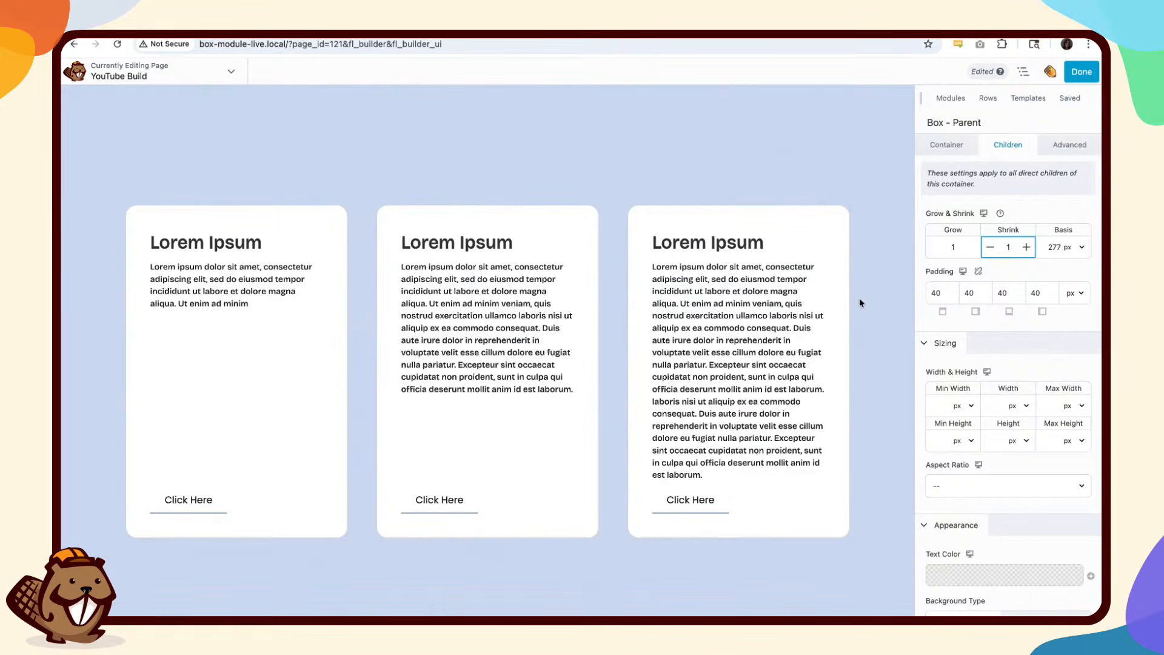
pyautogui.click(1024, 276)
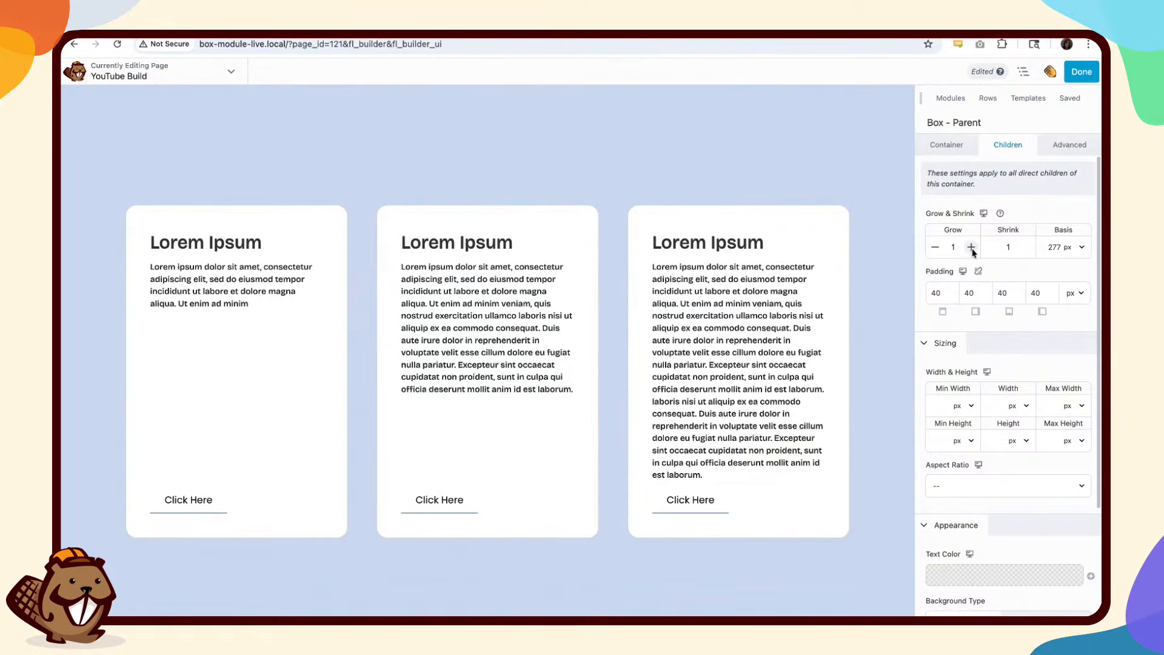
# Step: Try grow 2 and shrink 2 for the Parent box's children, and return both values to 0
pyautogui.click(971, 248)
pyautogui.click(1027, 248)
pyautogui.click(1024, 248)
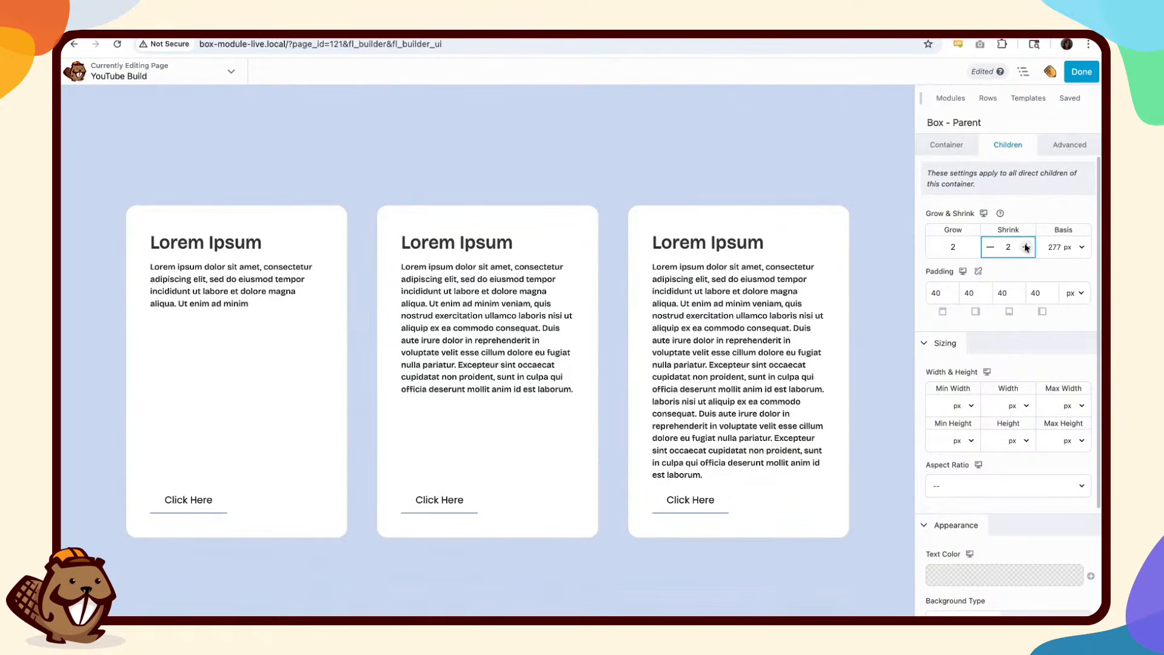
pyautogui.click(991, 247)
pyautogui.click(936, 248)
pyautogui.click(936, 247)
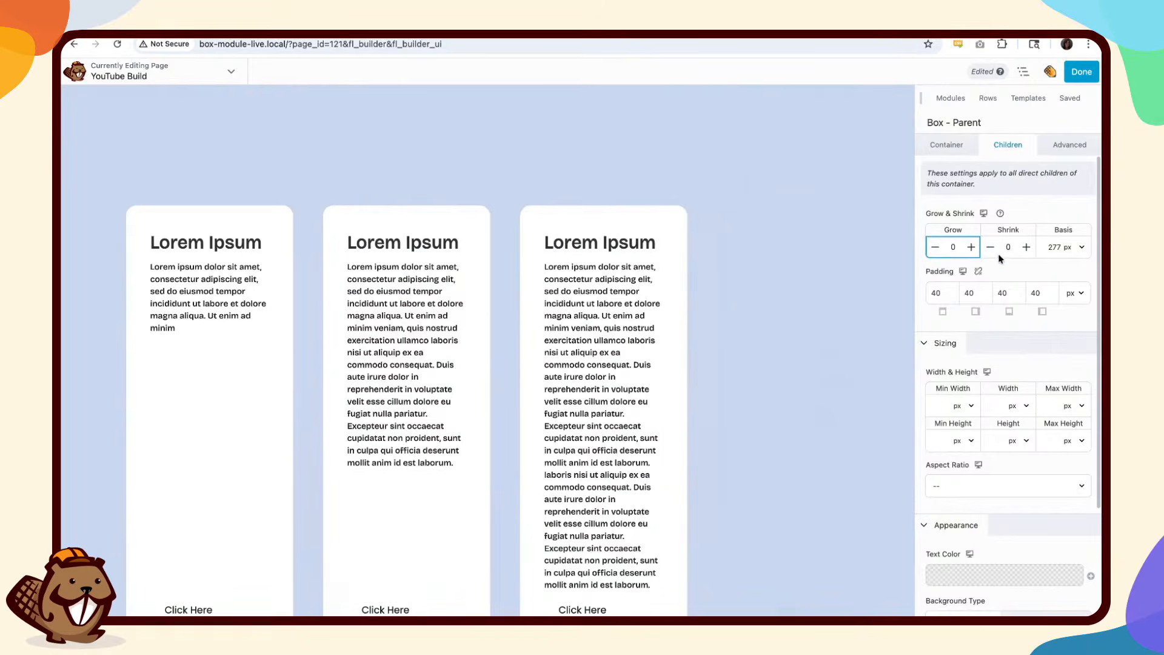
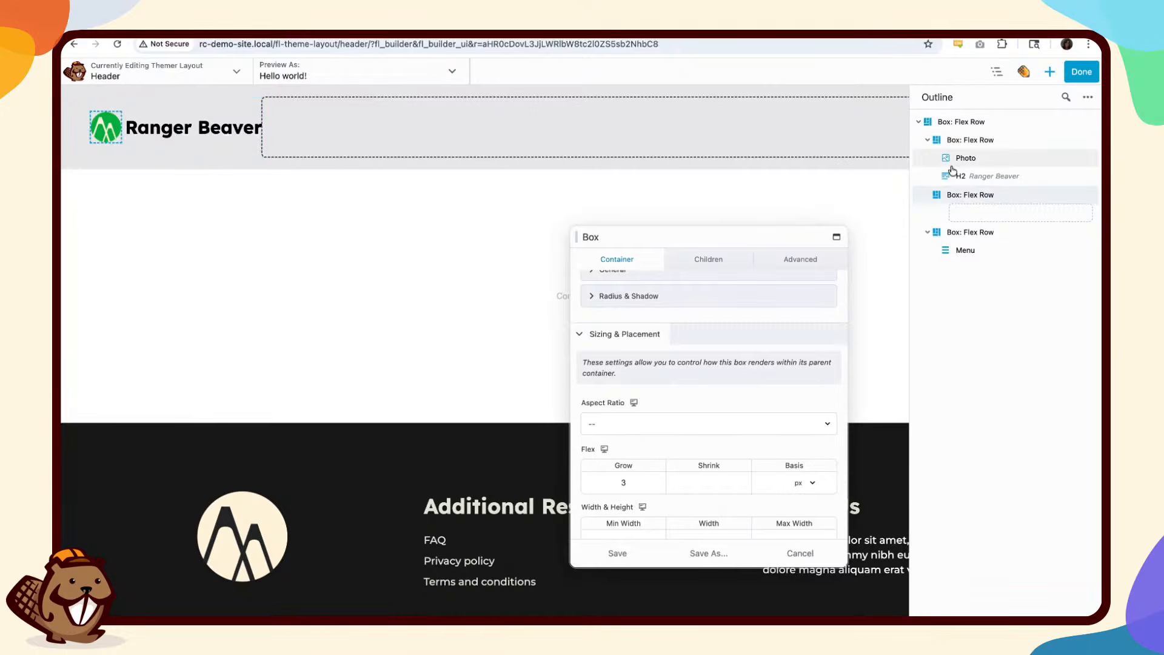
# Step: In the Header layout, lower the empty middle box's flex grow to 0, try 2, and return it to 0
pyautogui.click(975, 200)
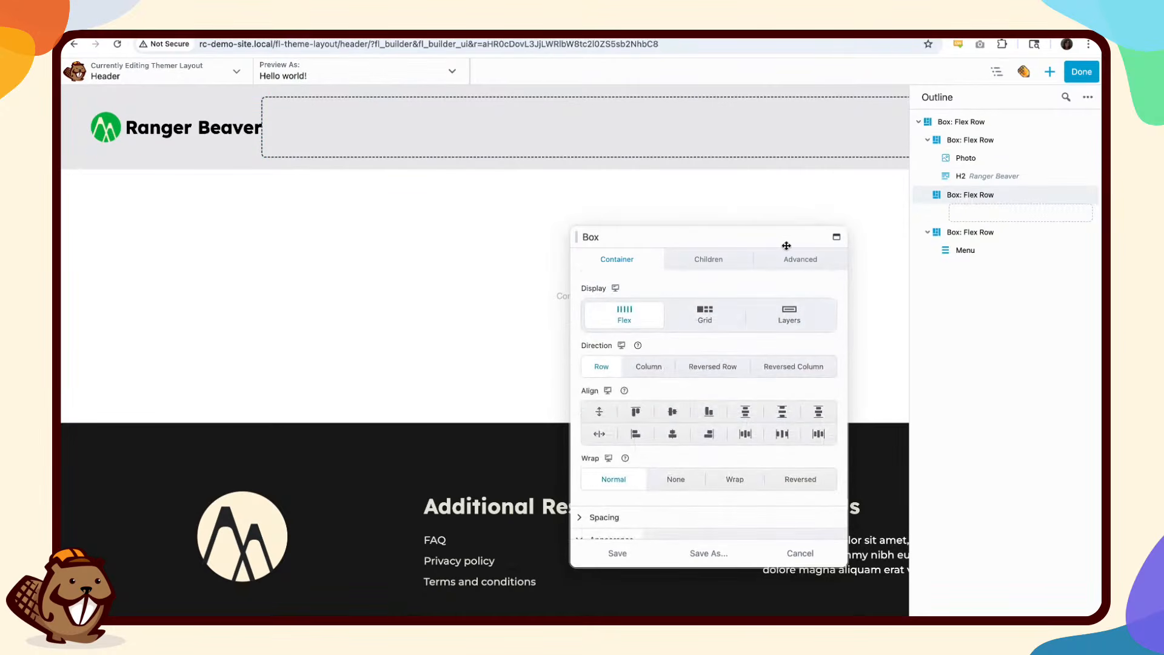
pyautogui.moveTo(771, 236); pyautogui.dragTo(783, 119)
pyautogui.scroll(-10, 743, 311)
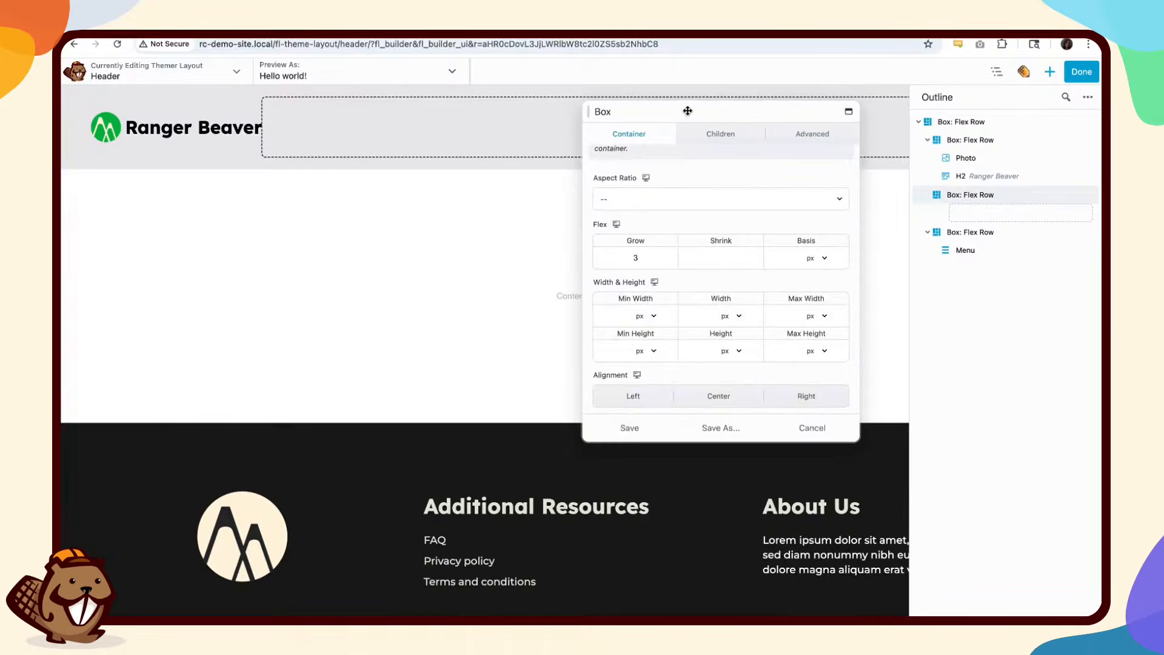
pyautogui.moveTo(688, 111); pyautogui.dragTo(703, 239)
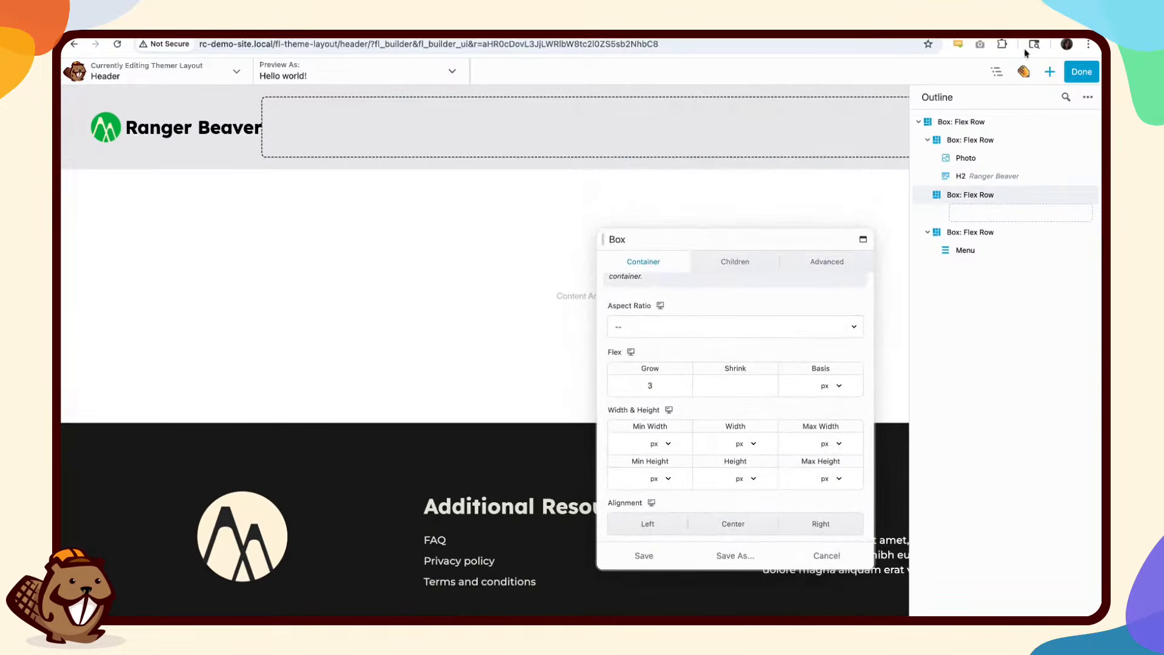
pyautogui.click(997, 72)
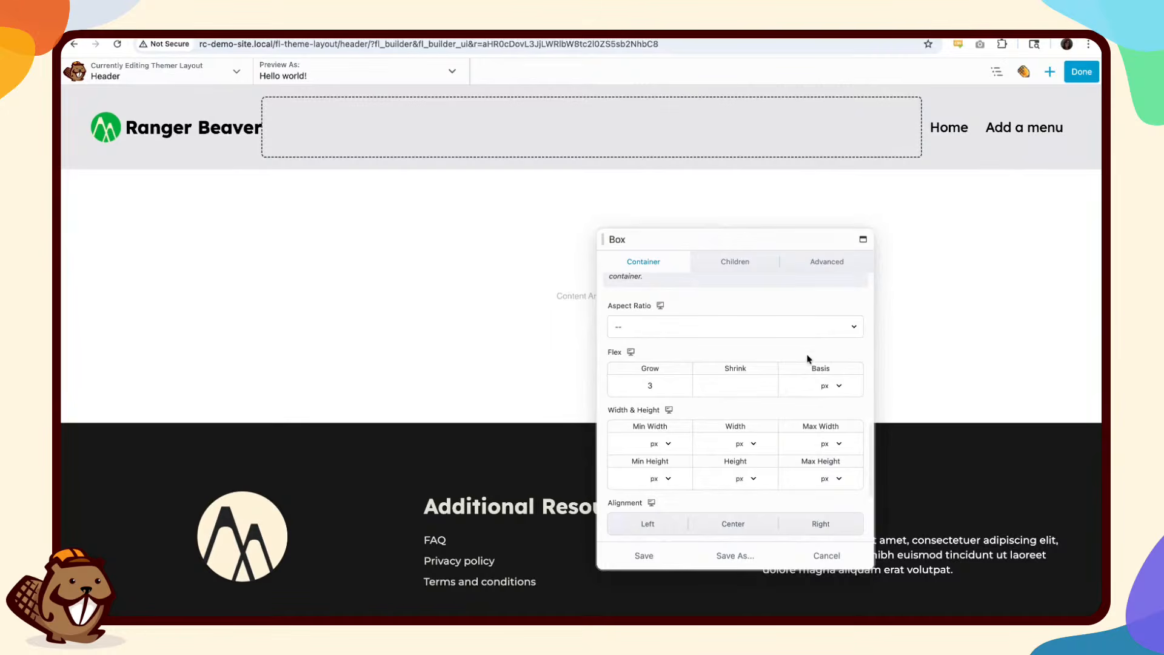
pyautogui.click(625, 386)
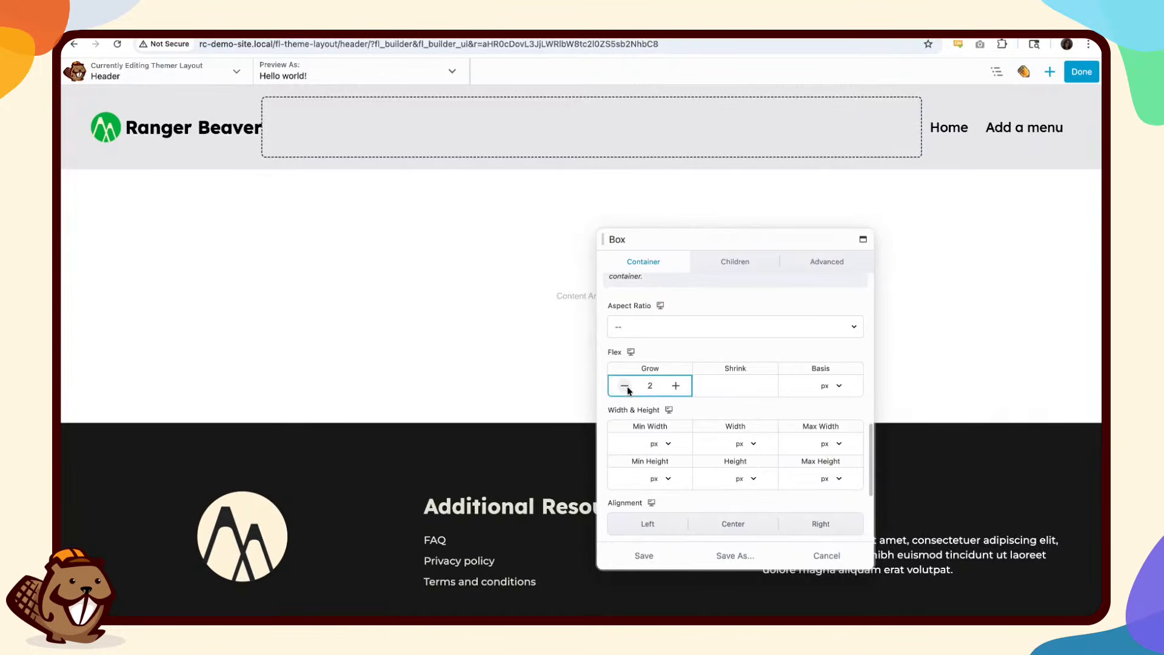
pyautogui.click(625, 385)
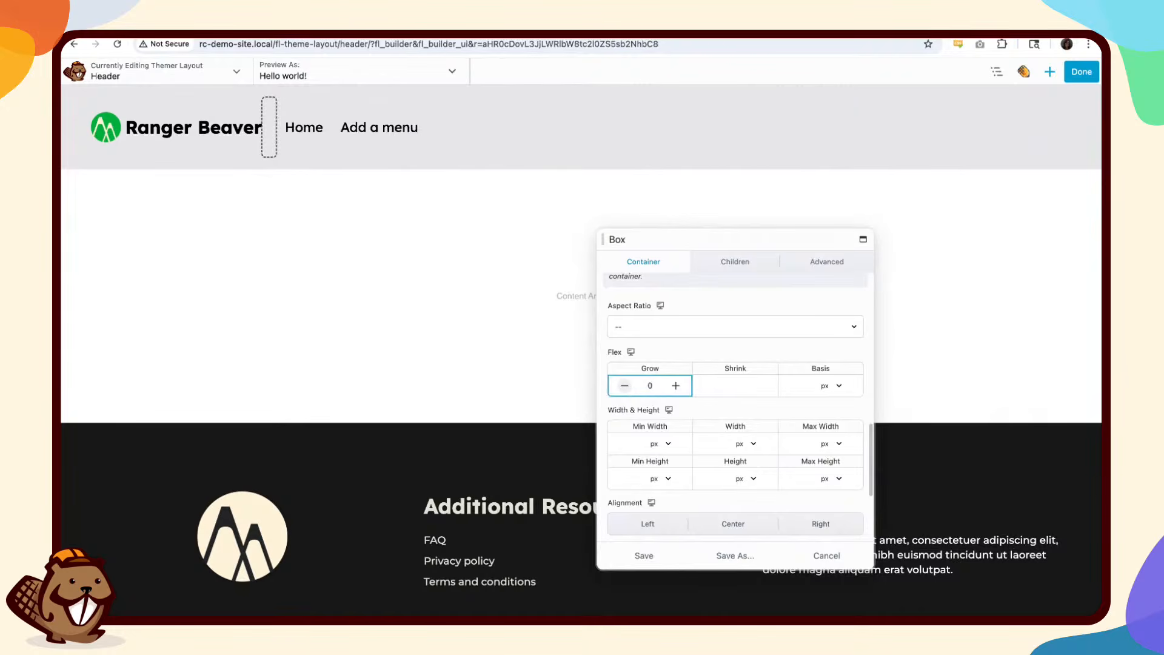
pyautogui.click(677, 387)
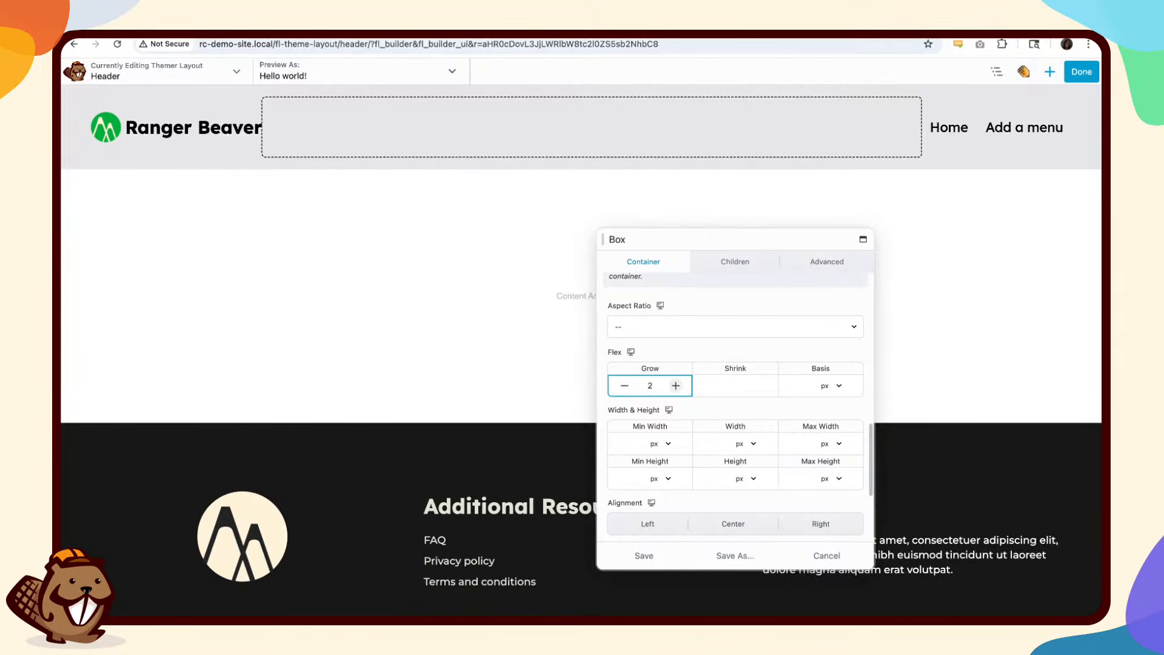
pyautogui.click(624, 387)
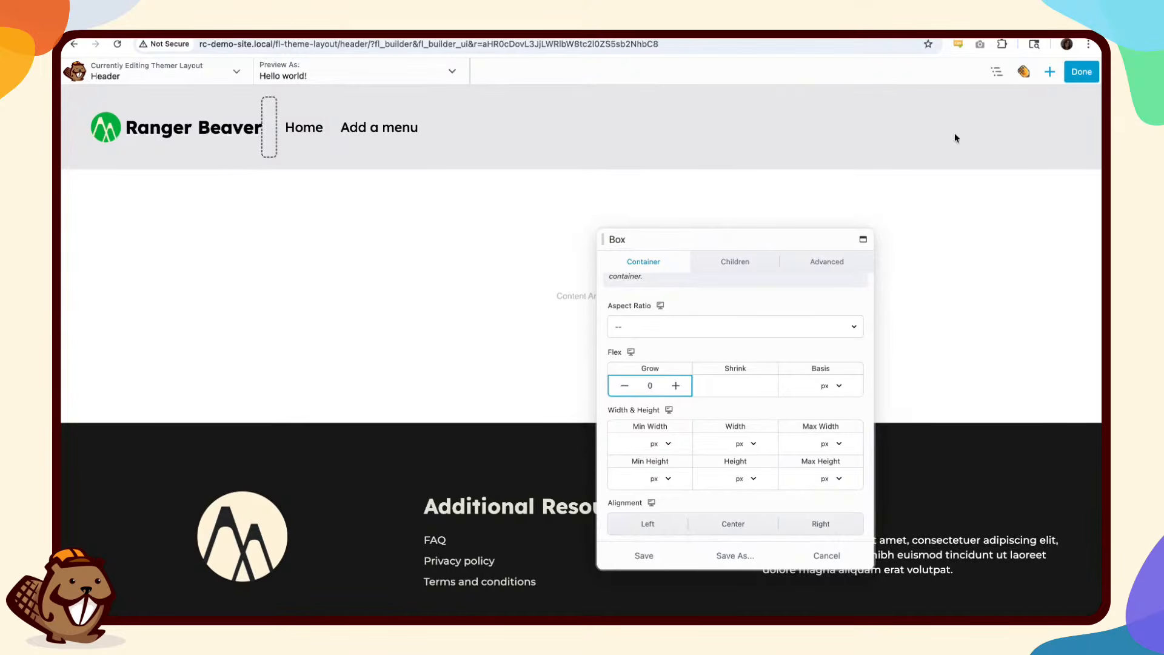
# Step: In the header outline, try to label the outermost box Parent and label the logo box Child 1 Logo
pyautogui.click(998, 74)
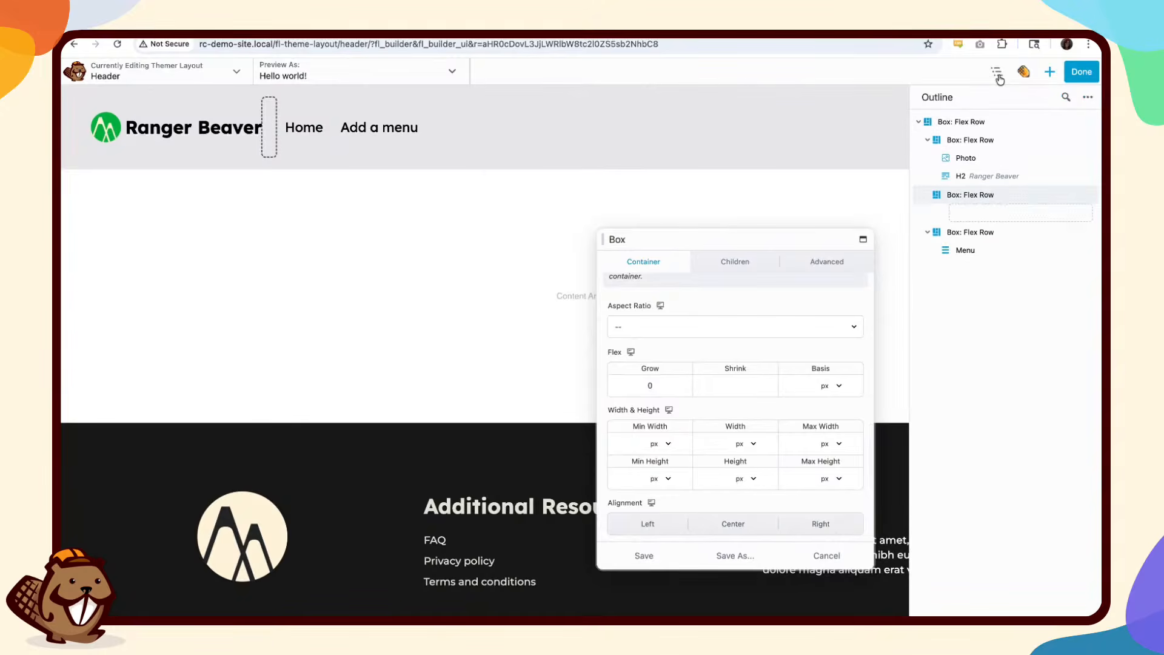
pyautogui.click(1019, 121)
pyautogui.write('Parent')
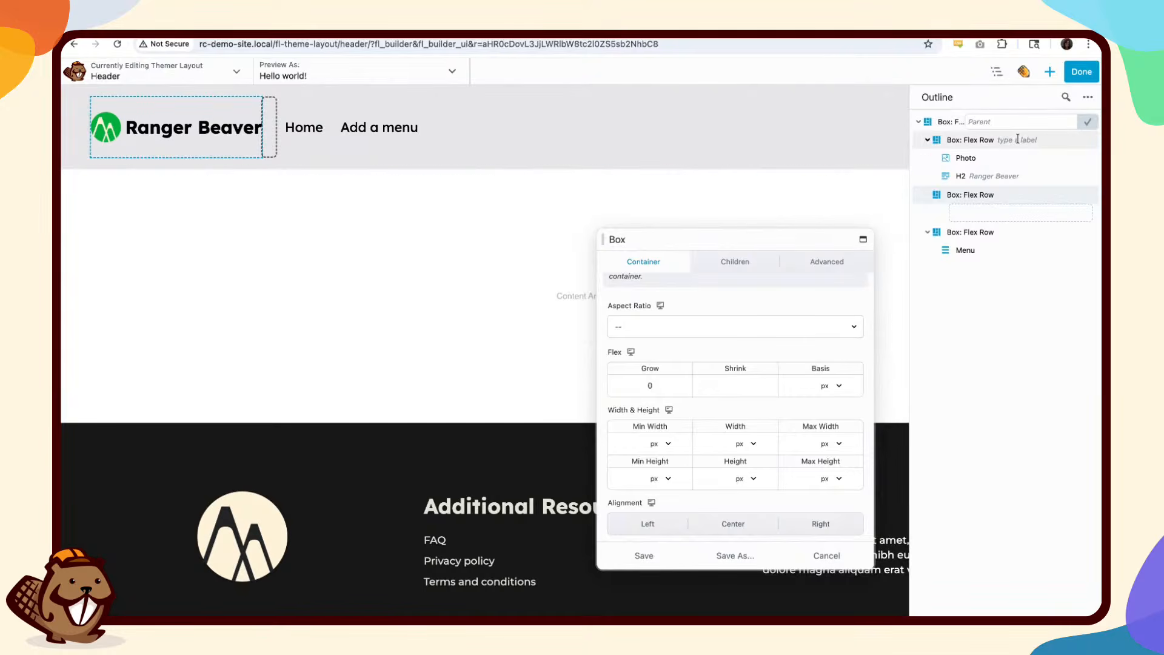
pyautogui.click(1018, 139)
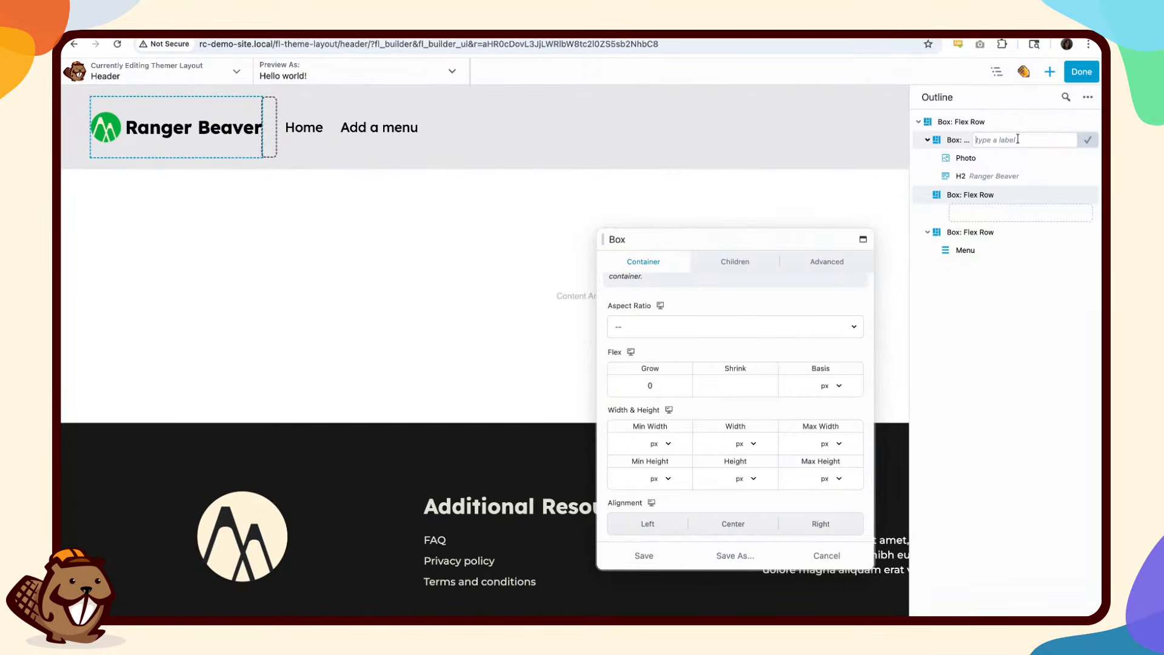
pyautogui.write('Child 1 Logo')
pyautogui.press('Return')
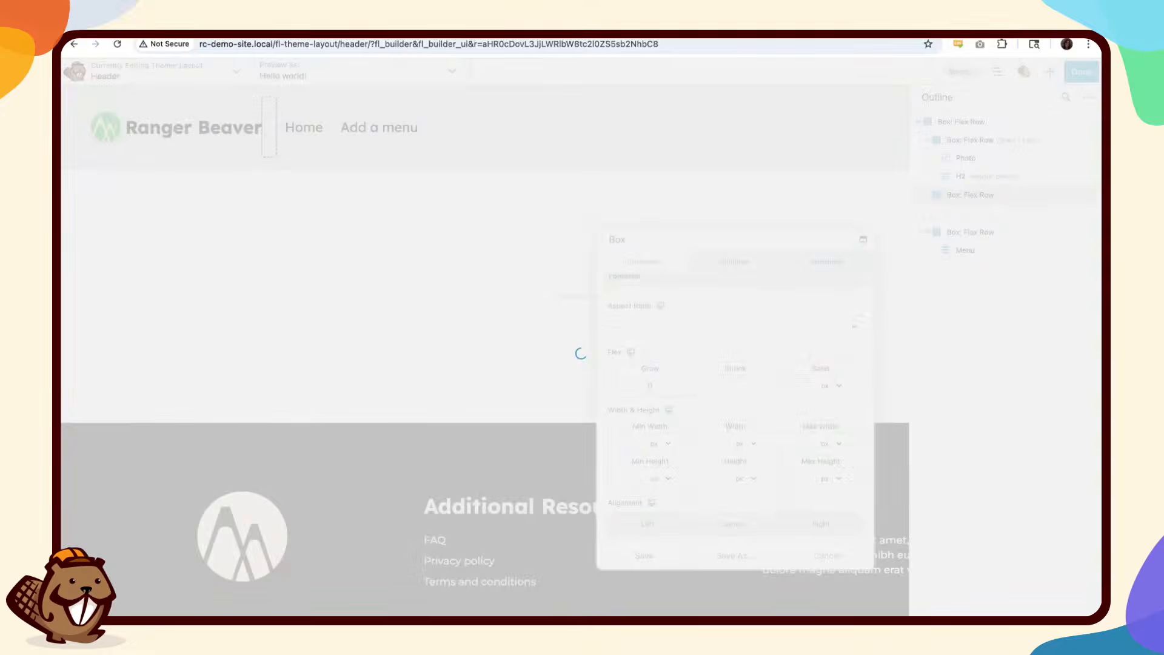
# Step: Label the outermost header box Parent in the outline and save the label
pyautogui.click(1026, 139)
pyautogui.click(1028, 123)
pyautogui.click(1022, 123)
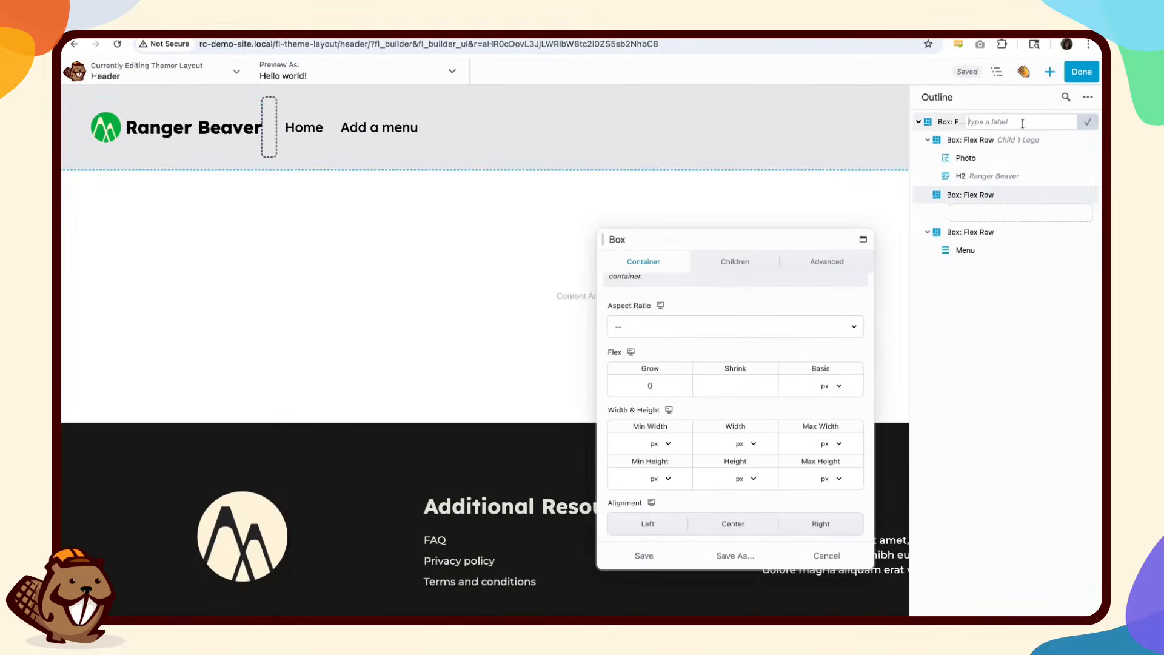
pyautogui.write('Parent')
pyautogui.click(1088, 122)
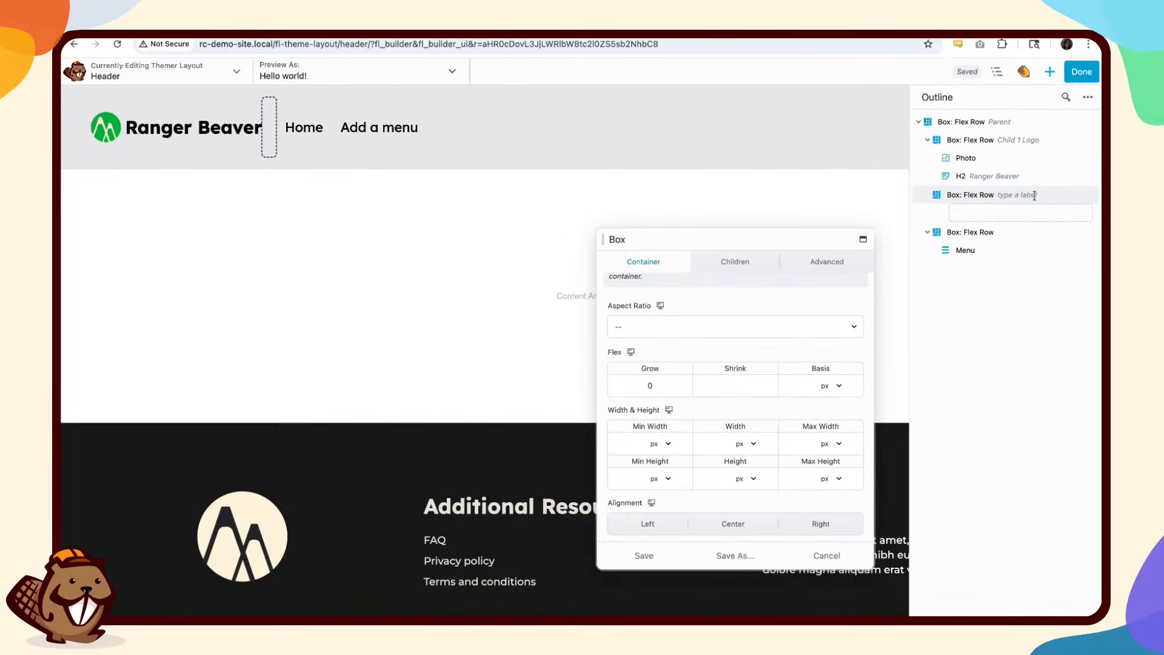
# Step: Label the empty header box Child 2 Empty and the box containing the menu Child 3 Menu
pyautogui.click(1034, 195)
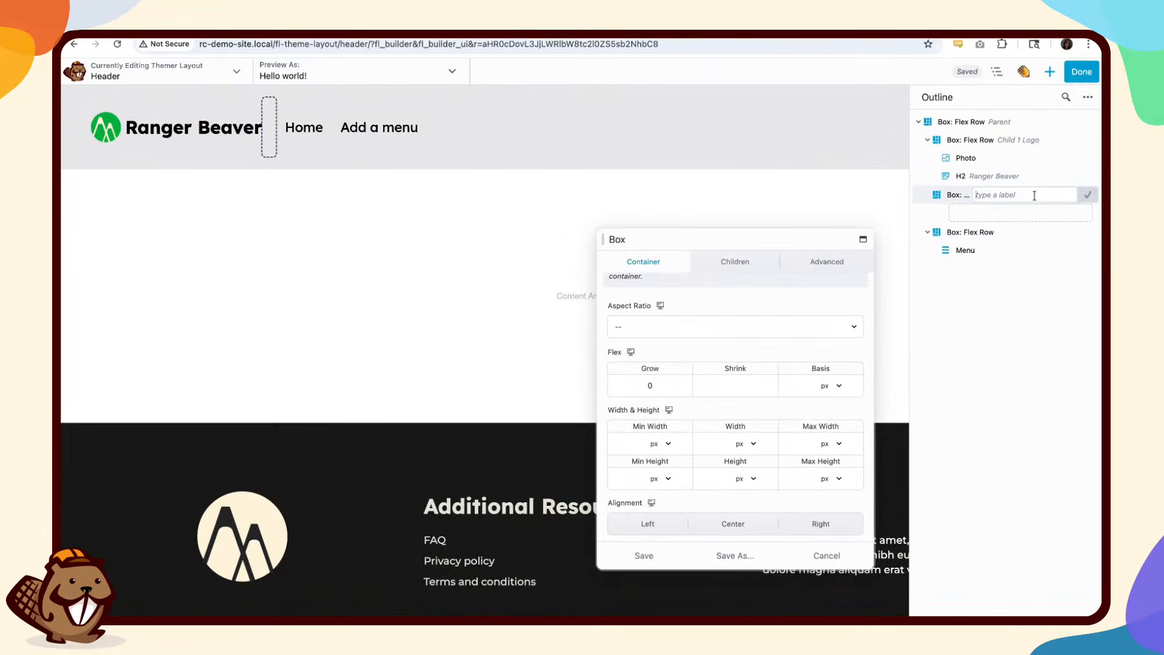
pyautogui.write('Child 2 Empty')
pyautogui.click(1088, 195)
pyautogui.click(1008, 232)
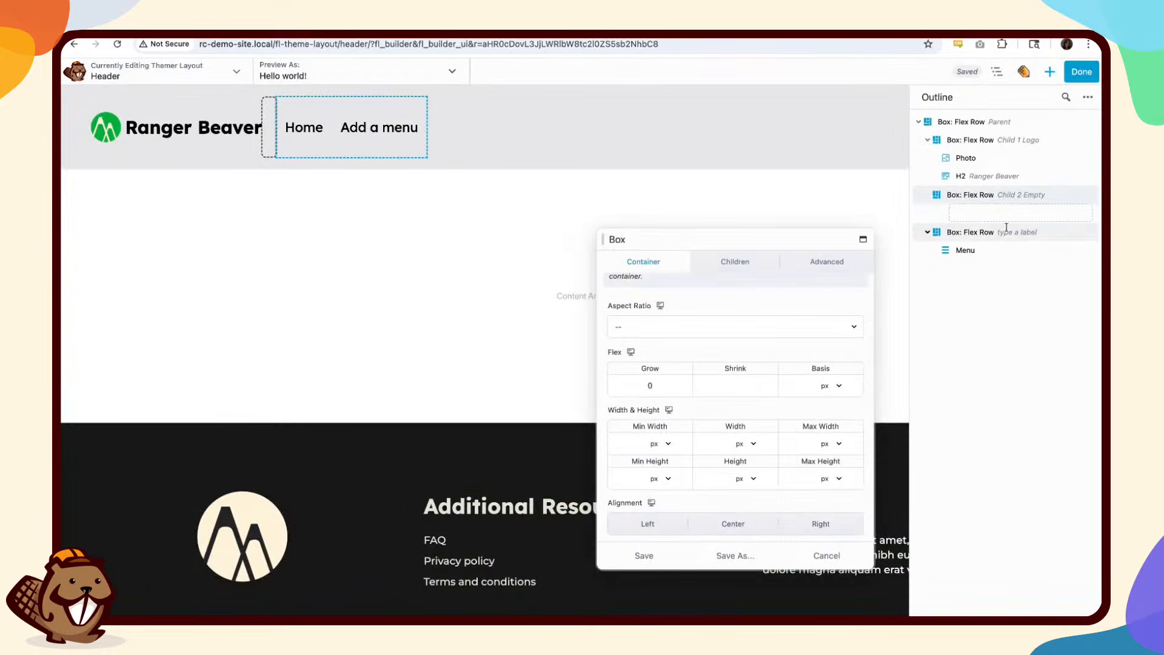
pyautogui.write('Child 3 Menu')
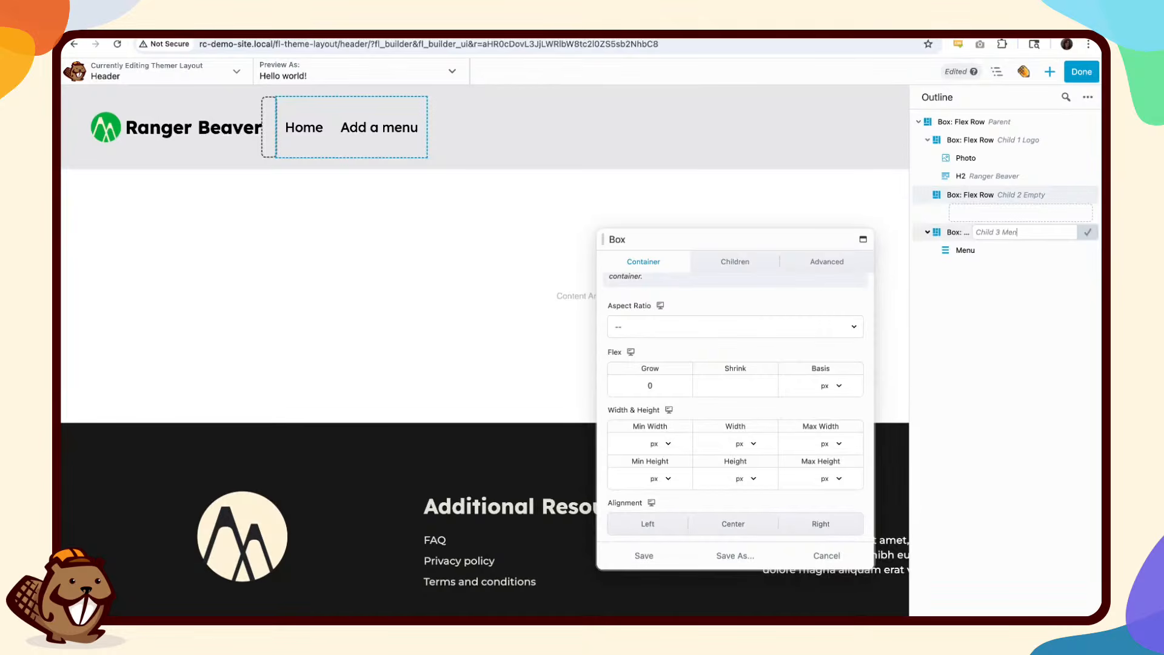
pyautogui.click(1088, 232)
# Step: Switch the empty middle header box's flex grow to 1, back to 0, and to 1 again
pyautogui.moveTo(845, 242); pyautogui.dragTo(837, 90)
pyautogui.scroll(-5, 664, 264)
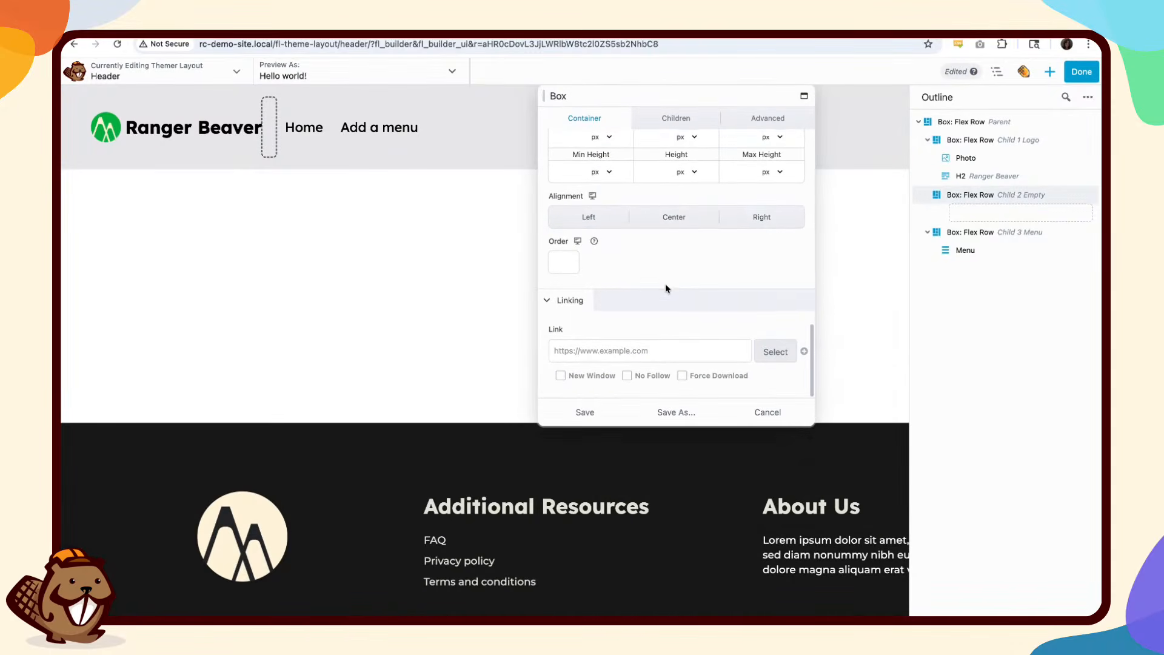
pyautogui.scroll(3, 665, 283)
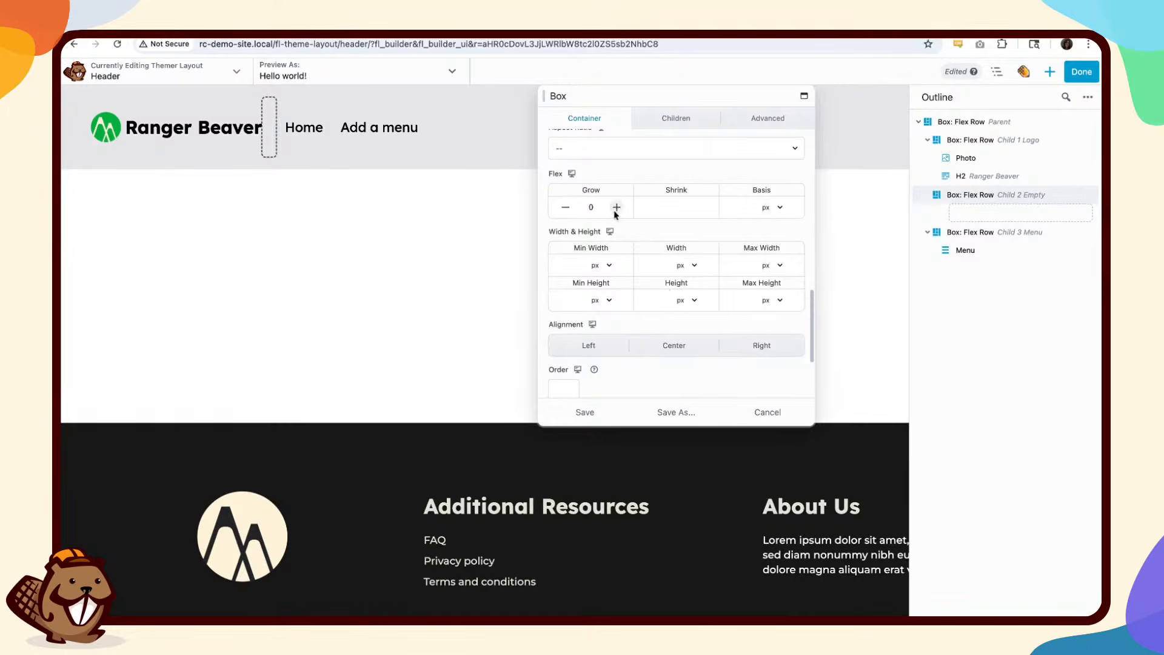
pyautogui.click(617, 208)
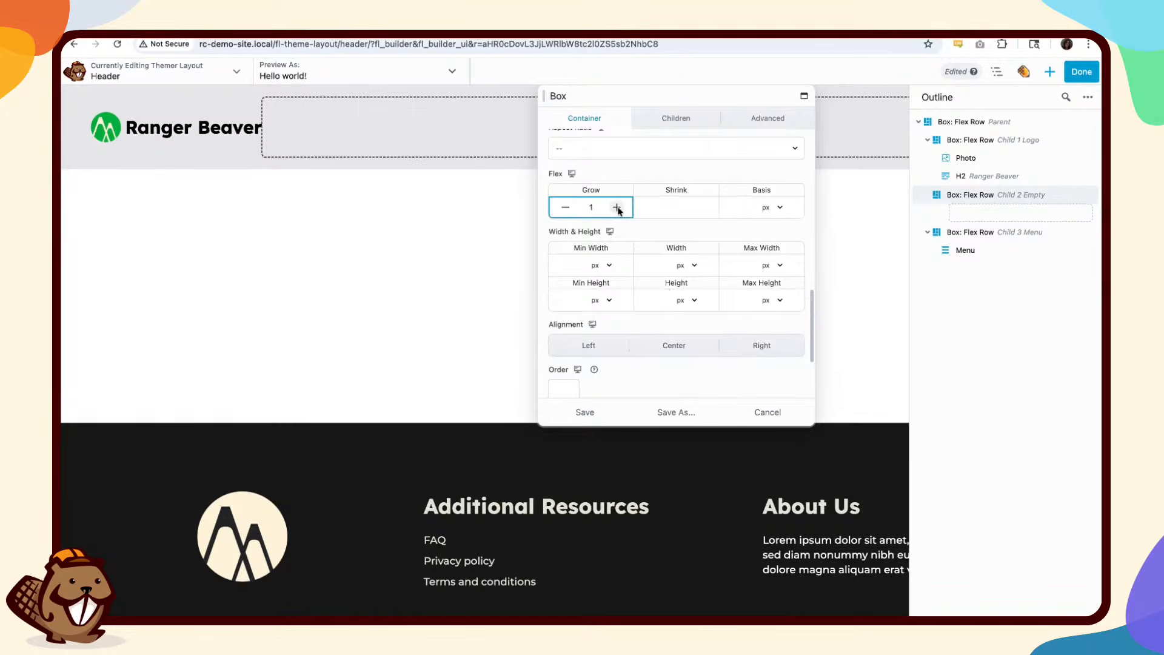
pyautogui.click(565, 208)
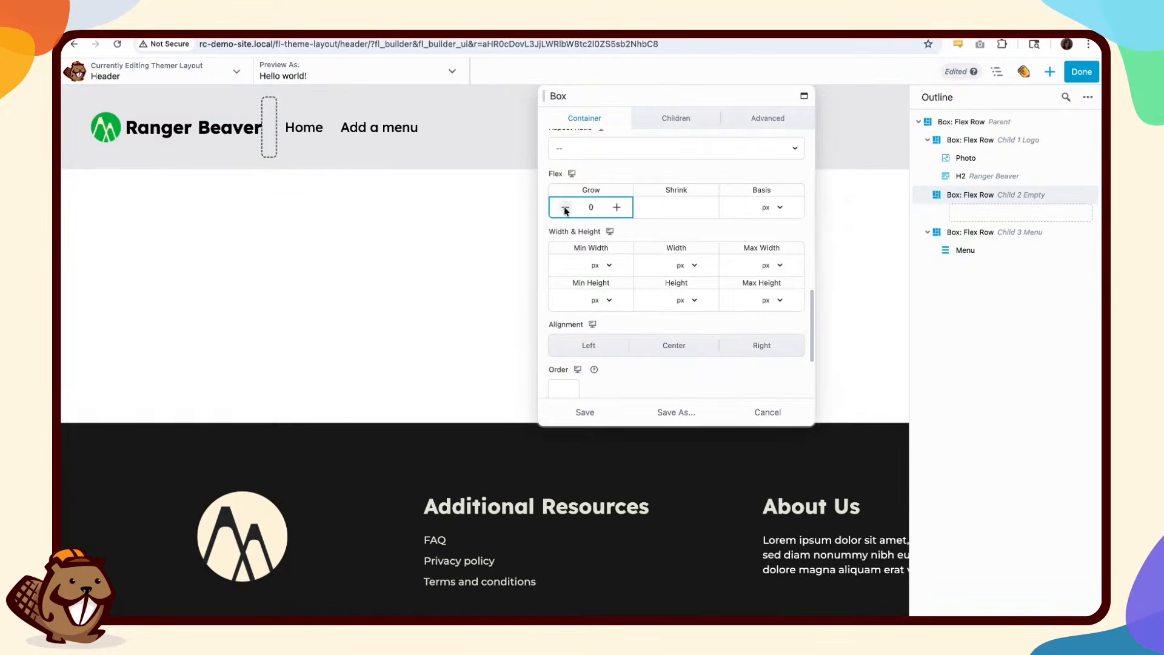
pyautogui.click(617, 208)
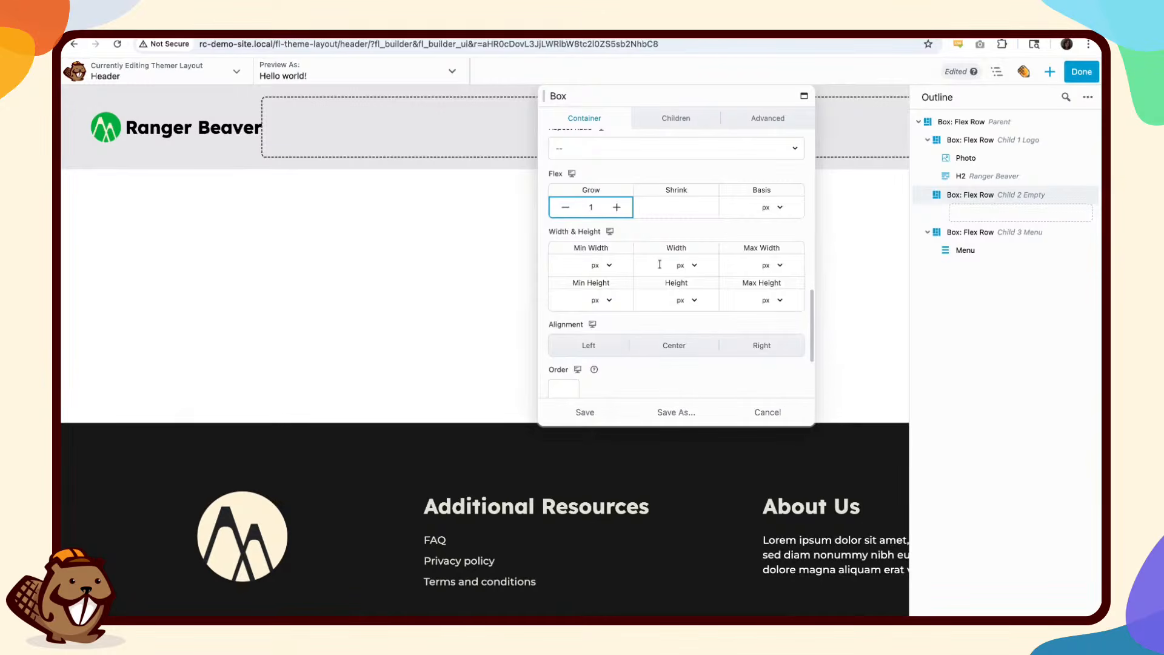
# Step: Raise the Child 1 Logo box's flex grow to 1 and to 2, and briefly hide the outline to view the full header
pyautogui.click(967, 140)
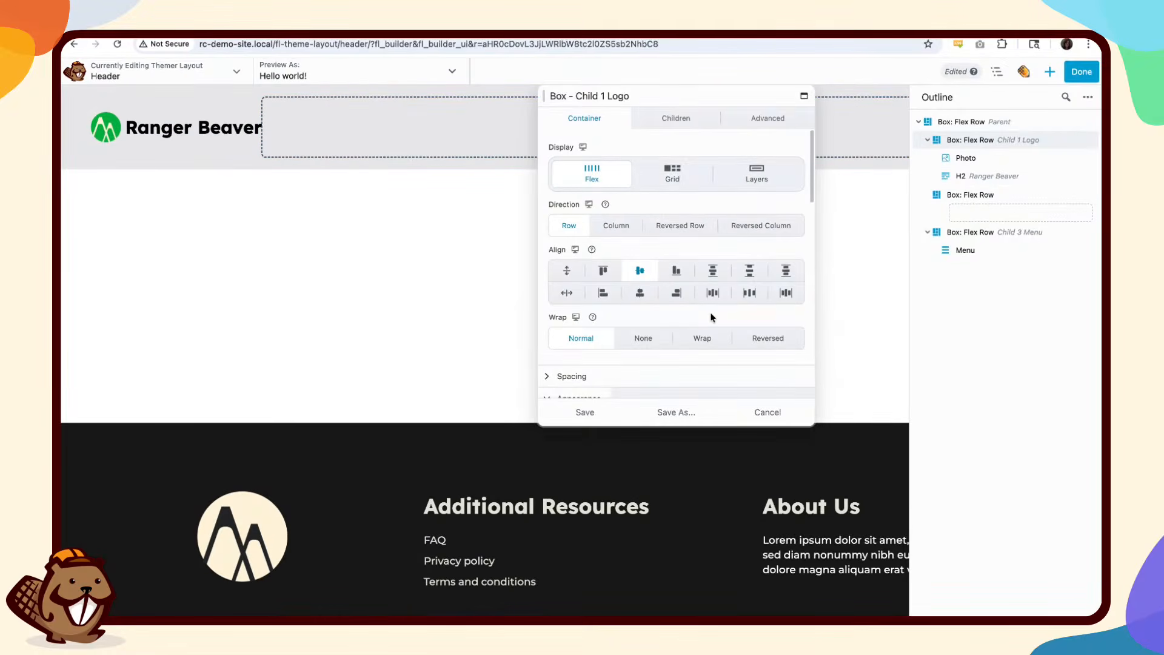
pyautogui.scroll(-8, 698, 318)
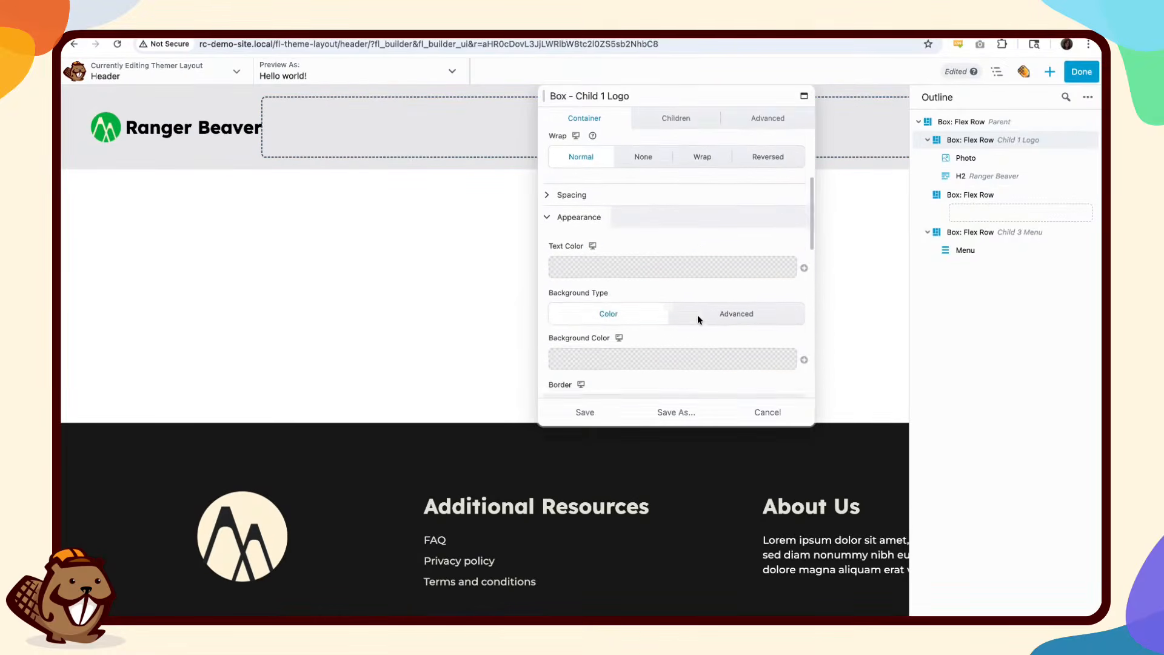
pyautogui.scroll(-5, 698, 314)
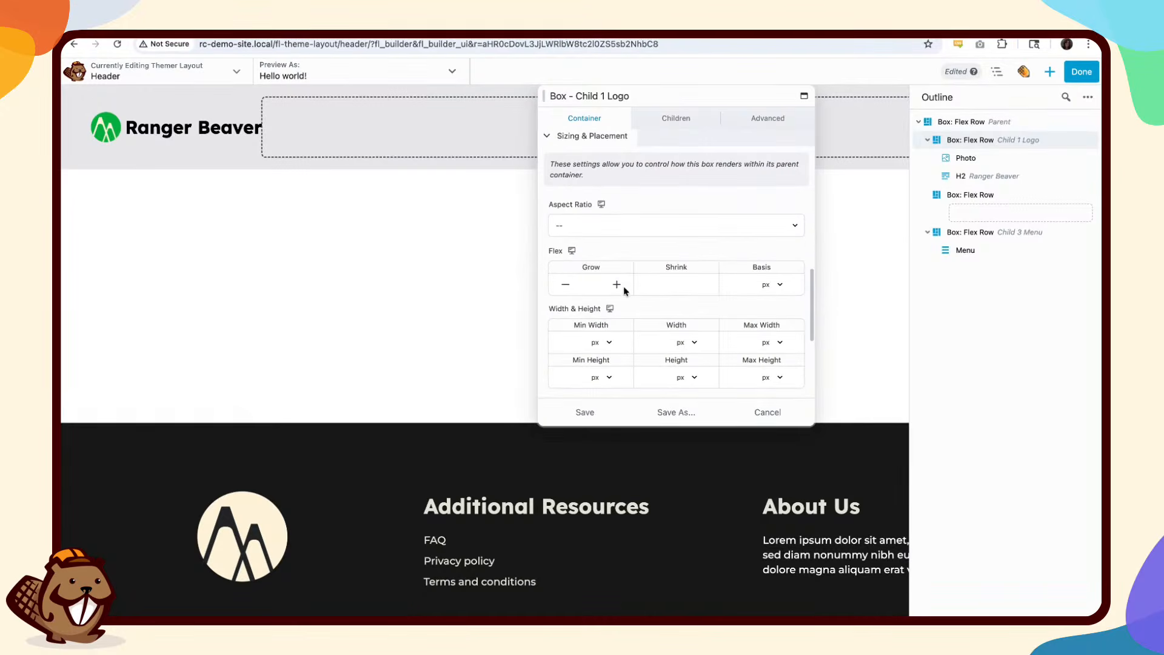
pyautogui.click(617, 284)
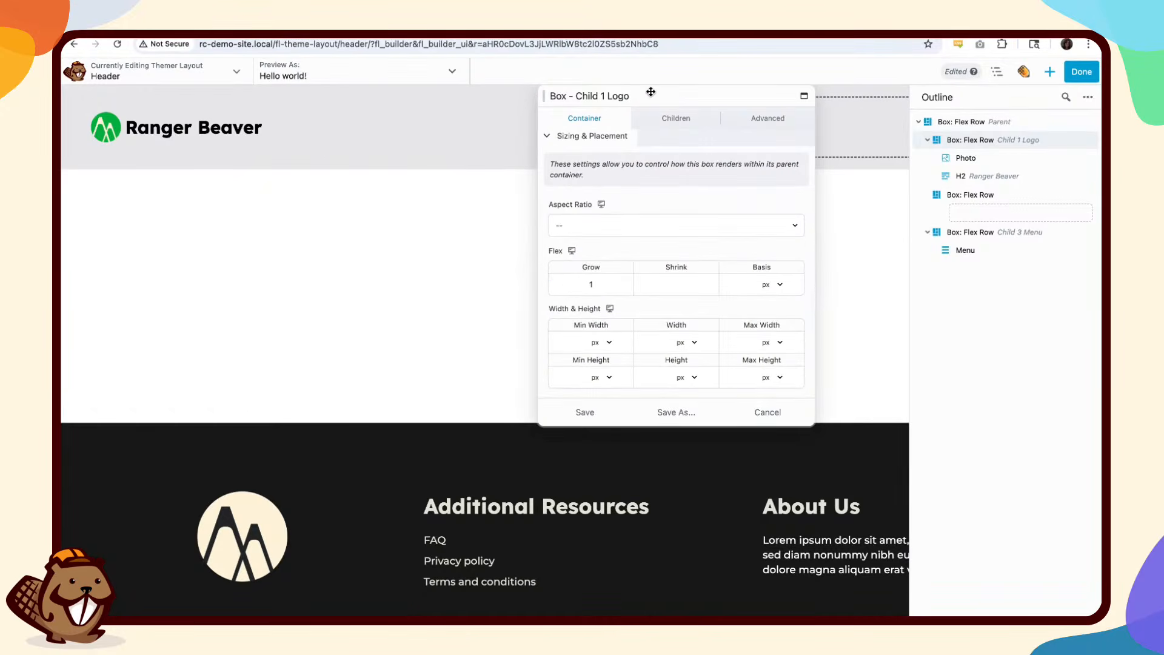
pyautogui.moveTo(584, 91)
pyautogui.mouseDown()
pyautogui.moveTo(803, 167)
pyautogui.moveTo(922, 254)
pyautogui.moveTo(925, 333)
pyautogui.mouseUp()
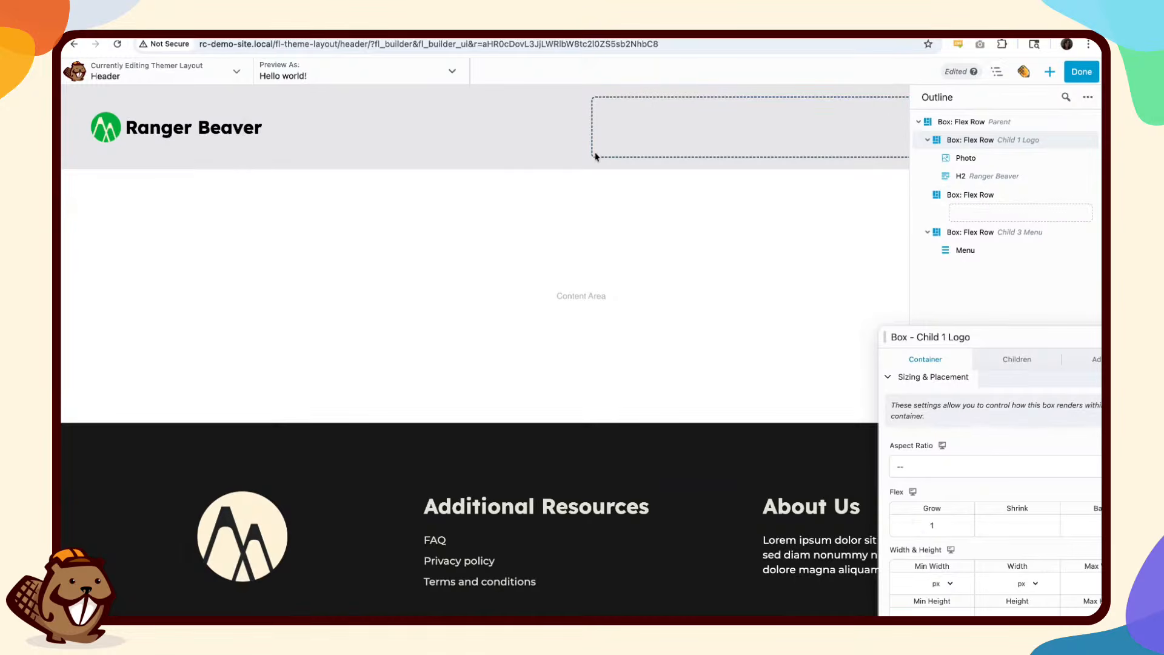
pyautogui.moveTo(597, 158)
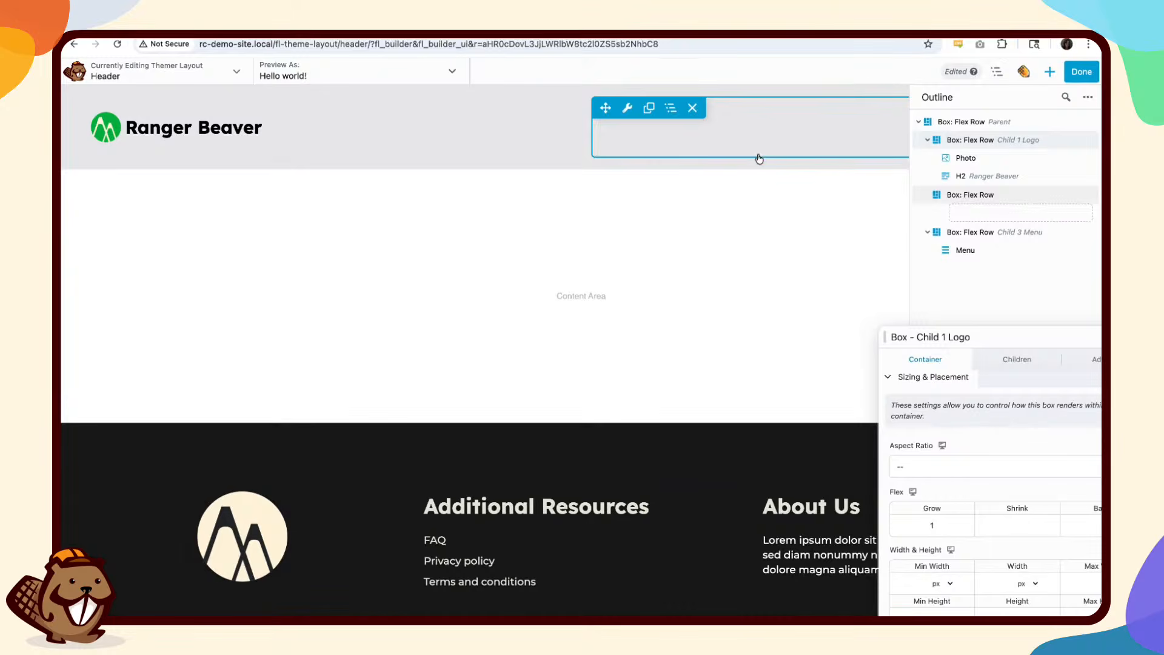
pyautogui.click(958, 526)
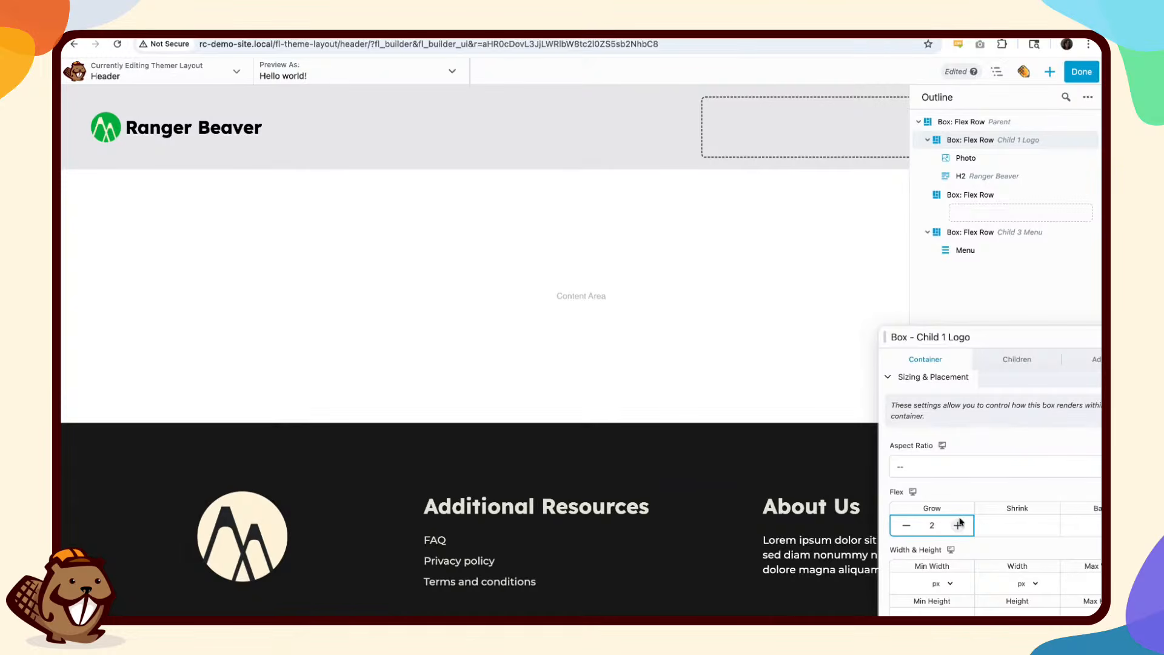
pyautogui.click(997, 72)
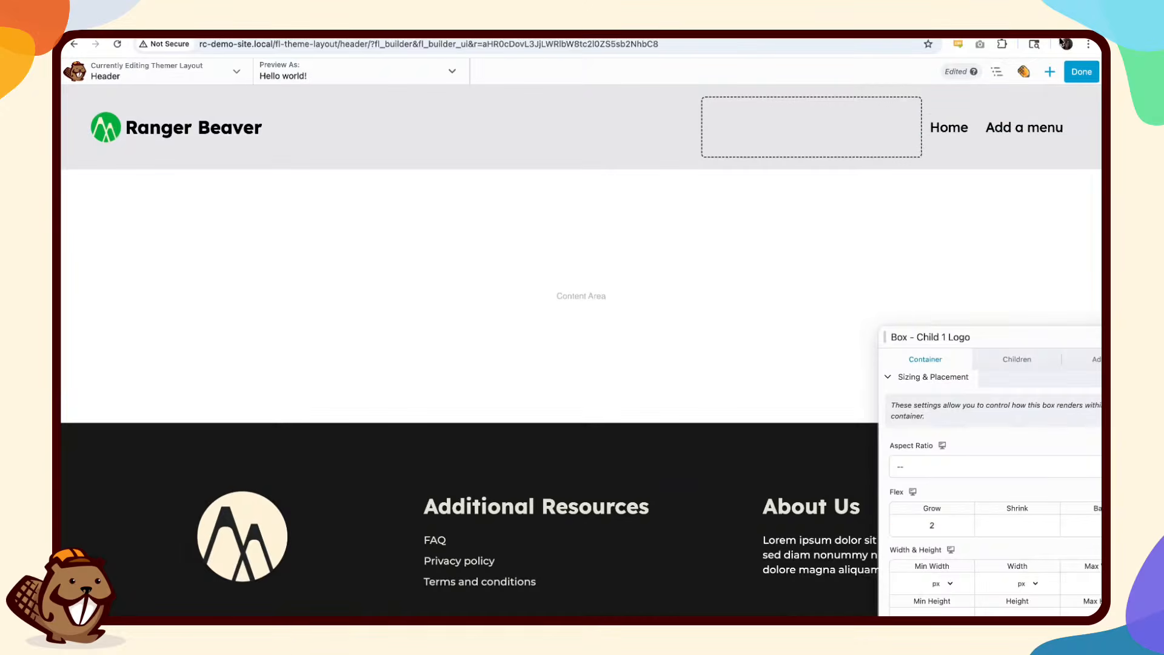
pyautogui.click(995, 72)
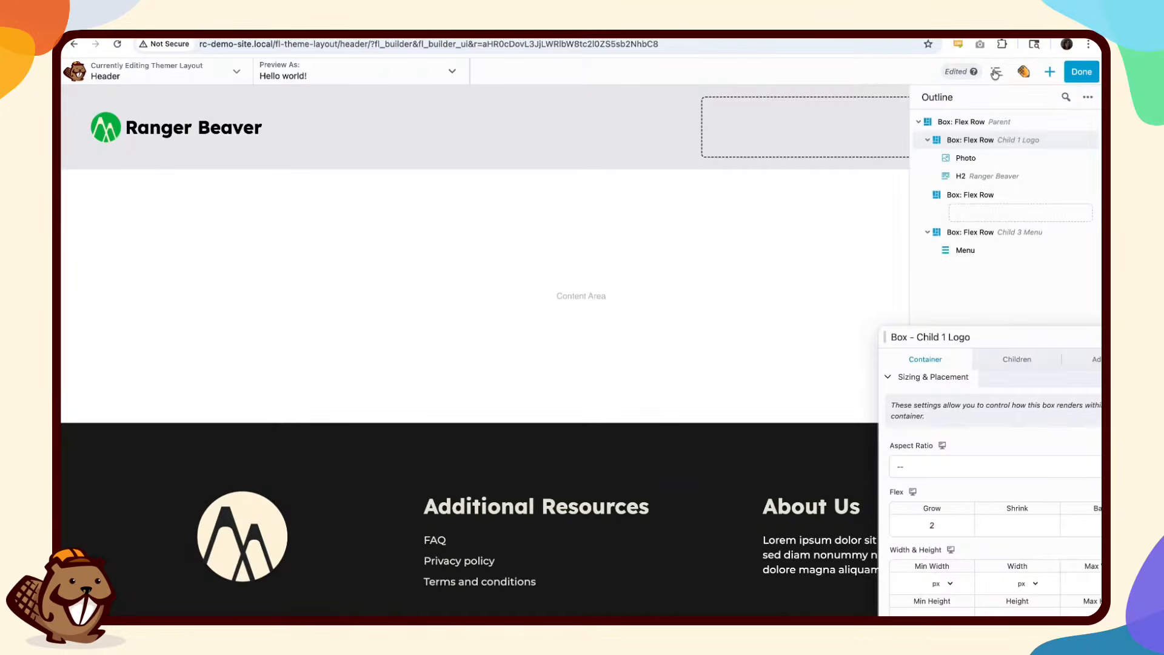
# Step: Raise the Child 3 Menu box's flex grow from 1 step by step to 12
pyautogui.click(964, 233)
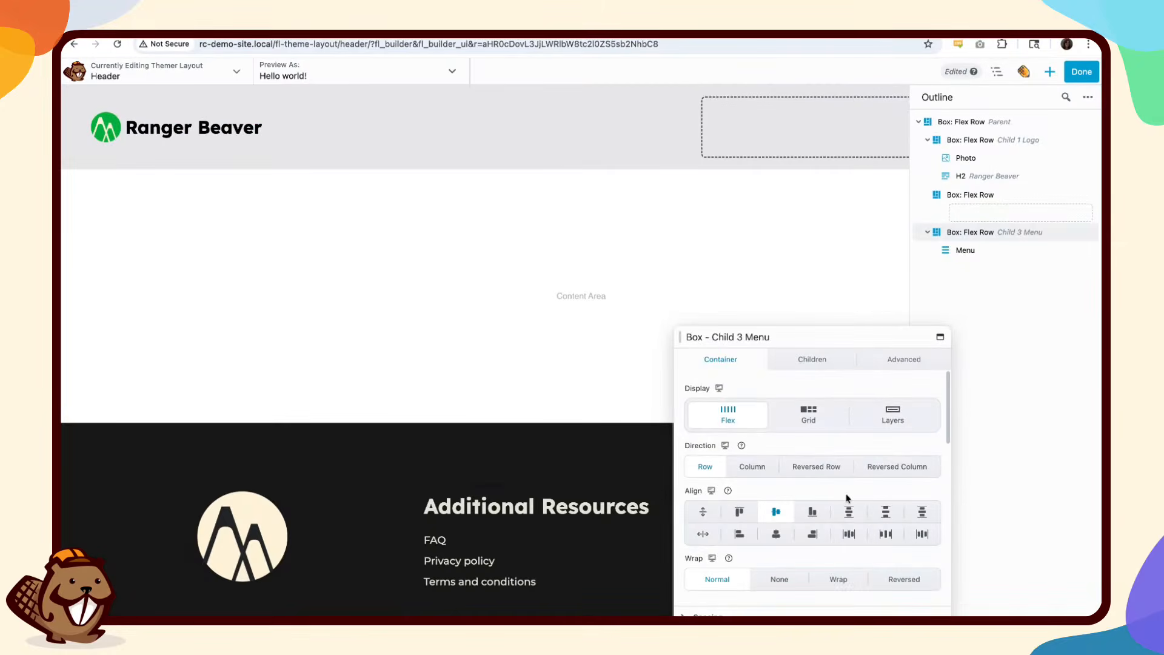
pyautogui.scroll(-10, 847, 494)
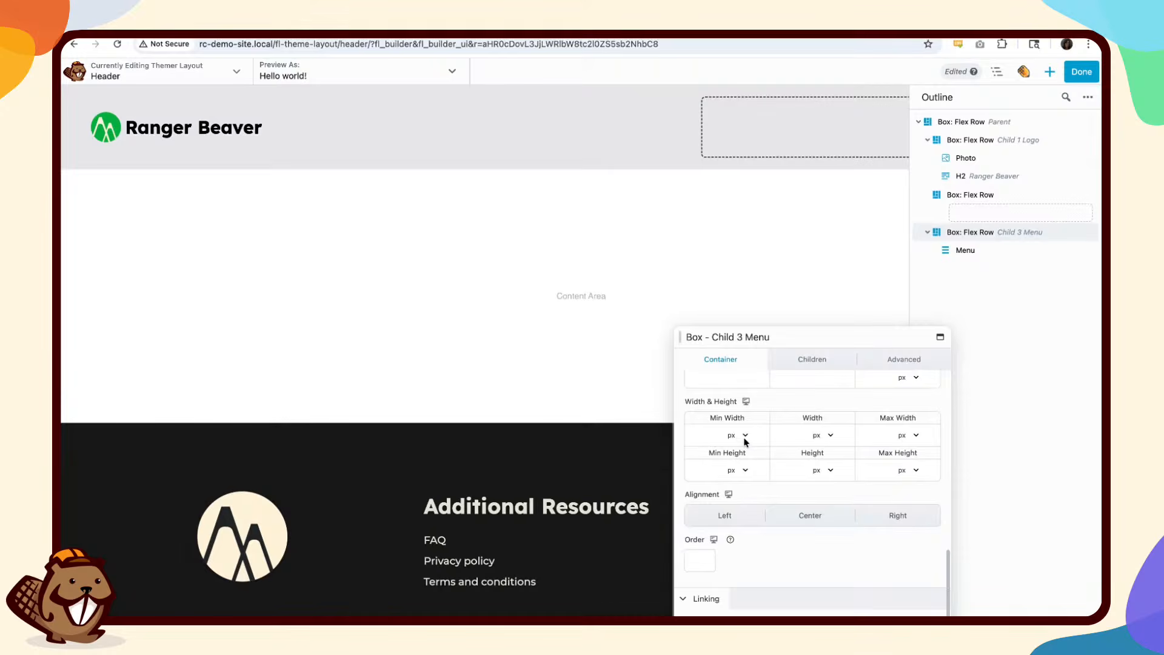
pyautogui.scroll(2, 761, 455)
pyautogui.click(754, 465)
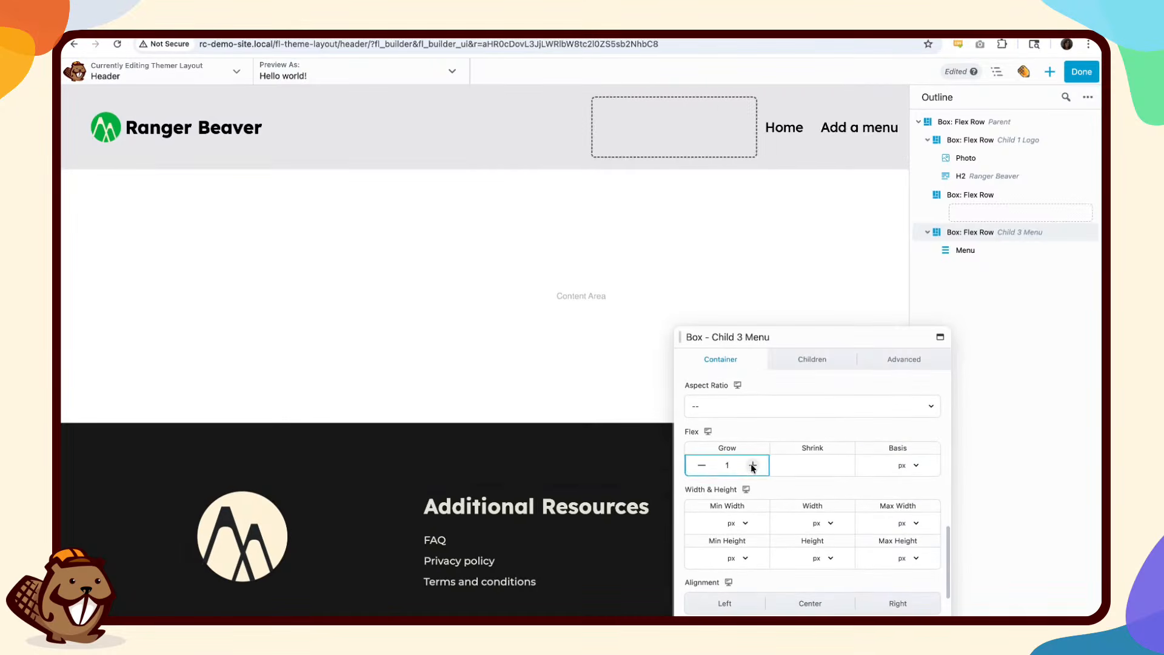
pyautogui.click(754, 466)
pyautogui.click(753, 466)
pyautogui.click(754, 465)
pyautogui.click(753, 465)
pyautogui.click(753, 465)
pyautogui.click(753, 465)
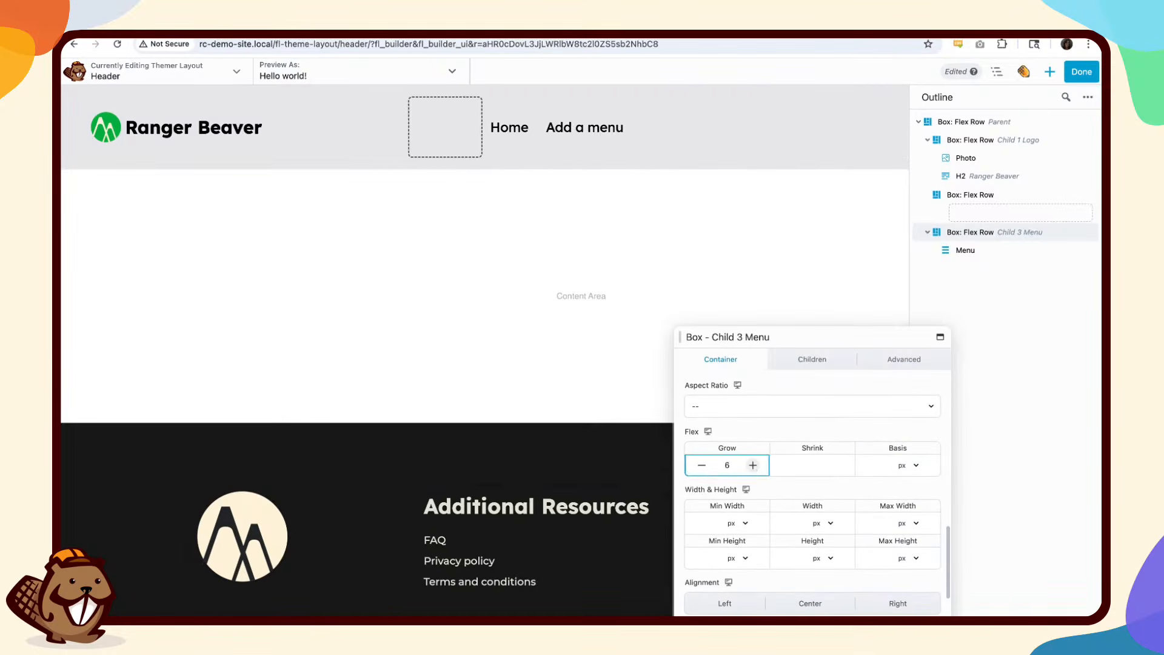
pyautogui.click(754, 465)
pyautogui.click(753, 465)
pyautogui.click(753, 465)
pyautogui.click(753, 465)
pyautogui.click(753, 465)
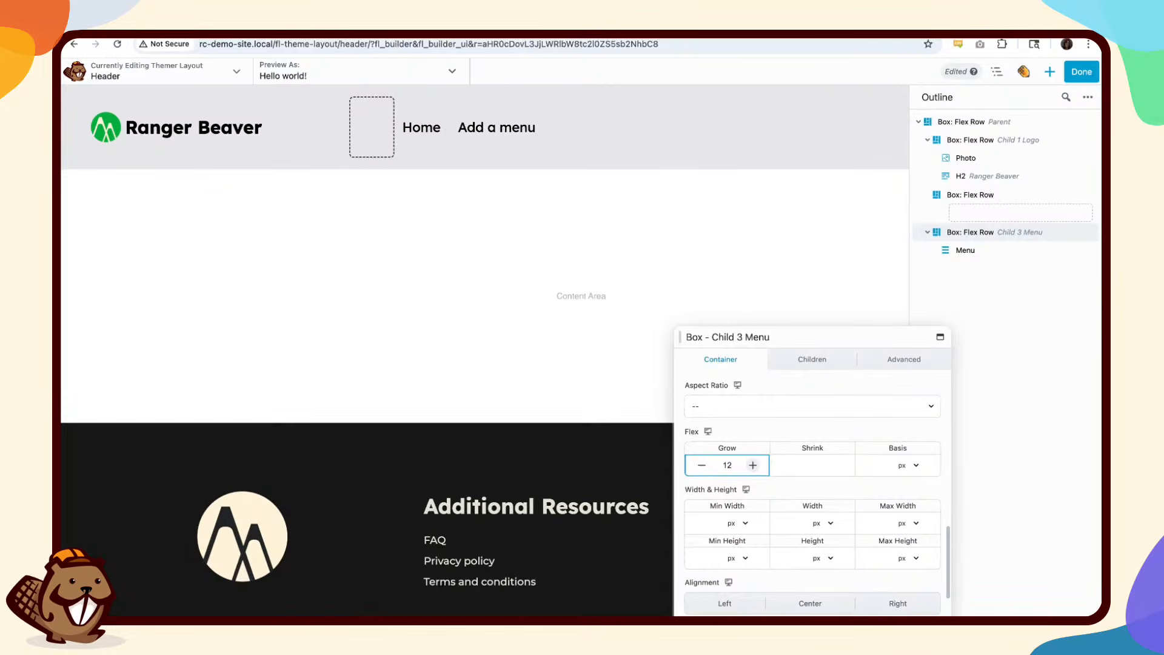
# Step: Lower the Child 3 Menu box's flex grow to 6 and raise it back up to 13
pyautogui.click(701, 465)
pyautogui.click(702, 465)
pyautogui.click(702, 465)
pyautogui.click(701, 466)
pyautogui.click(702, 466)
pyautogui.click(702, 466)
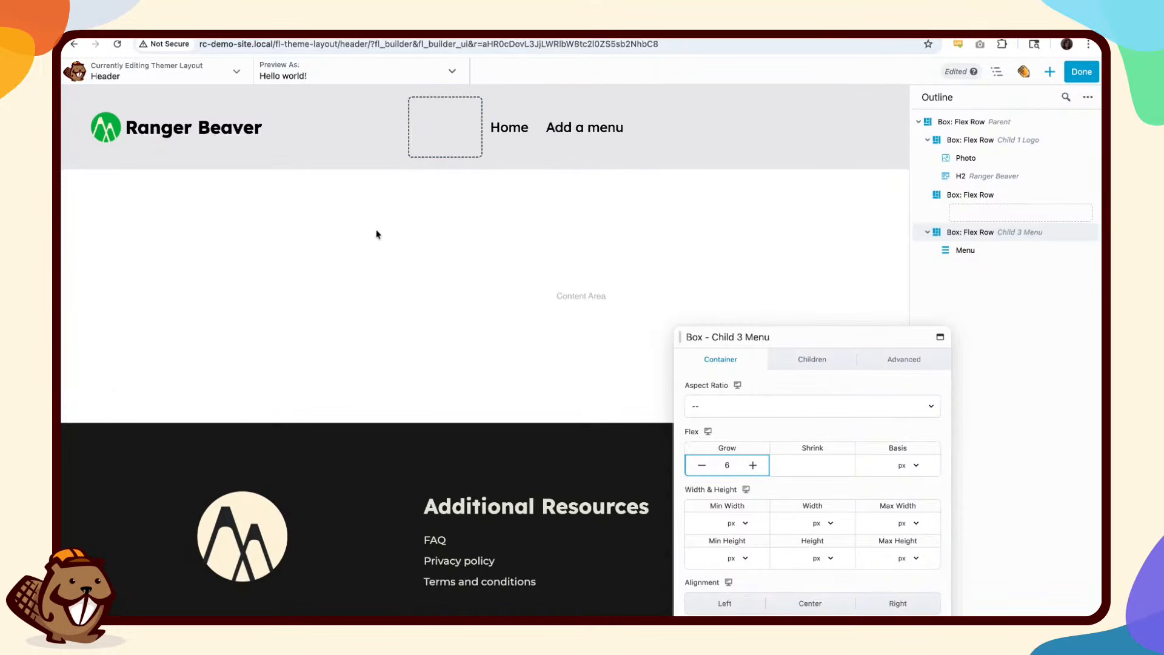
pyautogui.click(753, 466)
pyautogui.click(753, 465)
pyautogui.click(753, 465)
pyautogui.click(753, 465)
pyautogui.click(754, 465)
pyautogui.click(753, 465)
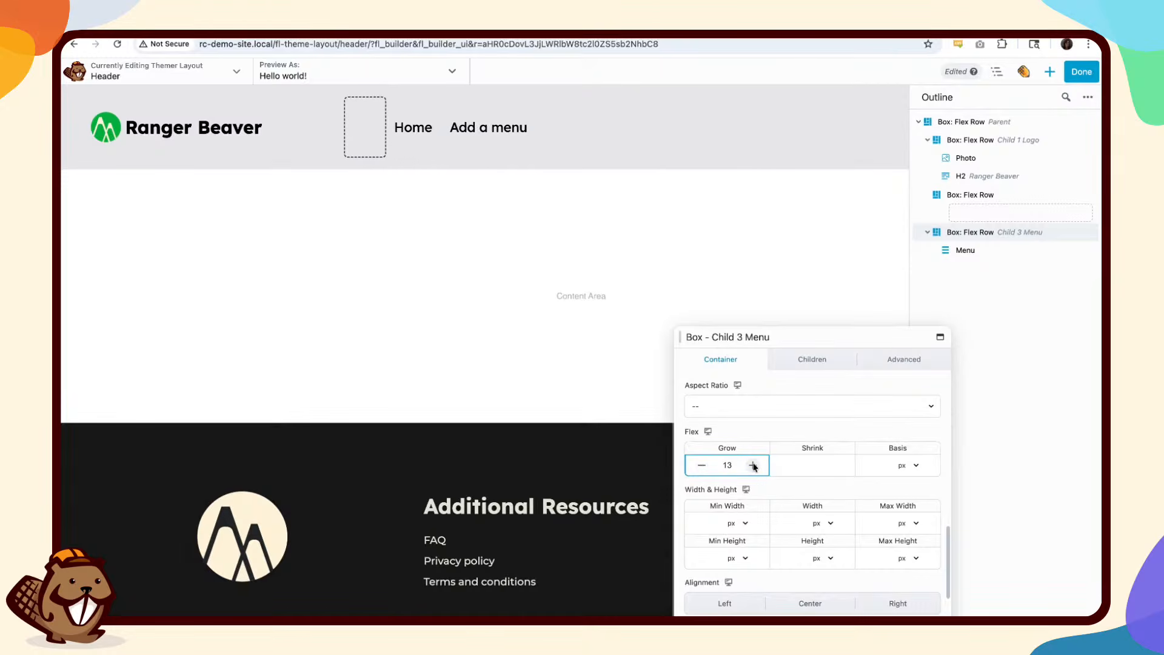
# Step: Step the Child 3 Menu box's flex grow down to 7, and set it to 1
pyautogui.click(753, 465)
pyautogui.click(753, 466)
pyautogui.click(702, 466)
pyautogui.click(702, 466)
pyautogui.click(702, 465)
pyautogui.click(701, 465)
pyautogui.click(702, 465)
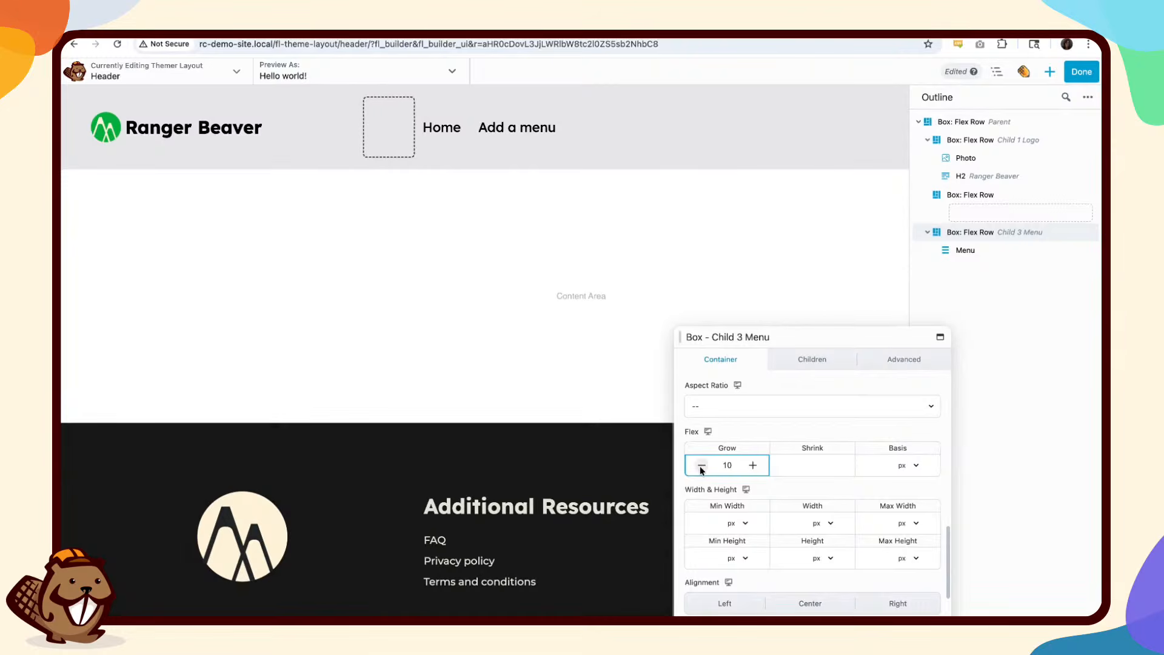
pyautogui.click(702, 465)
pyautogui.click(702, 465)
pyautogui.click(702, 465)
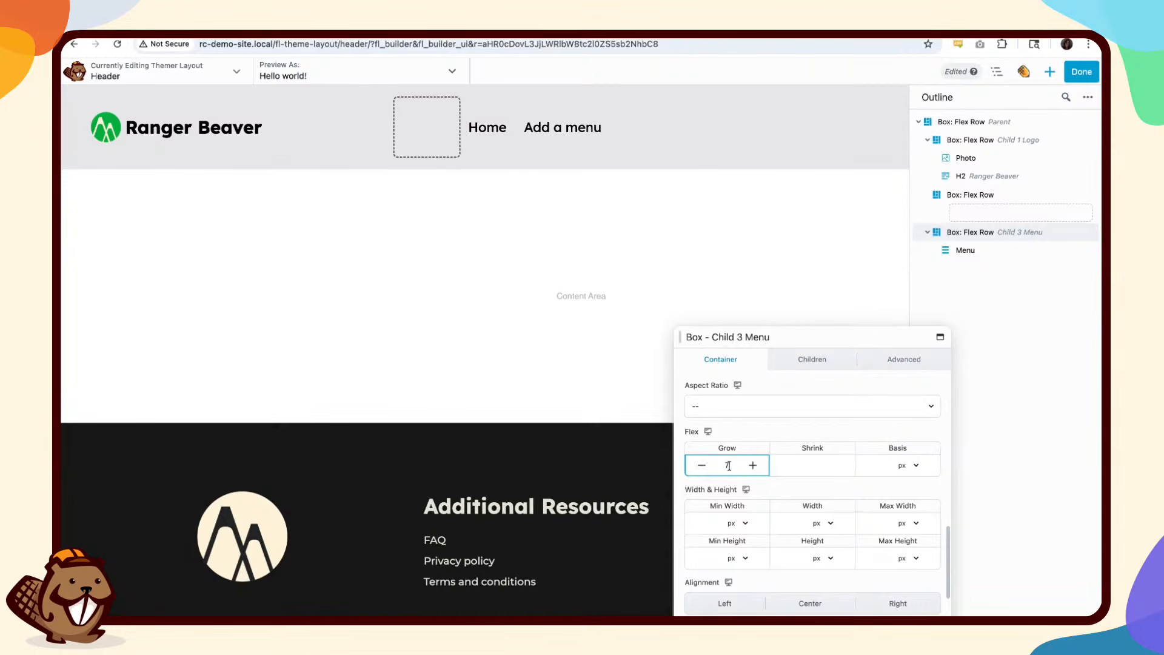
pyautogui.doubleClick(729, 466)
pyautogui.write('1')
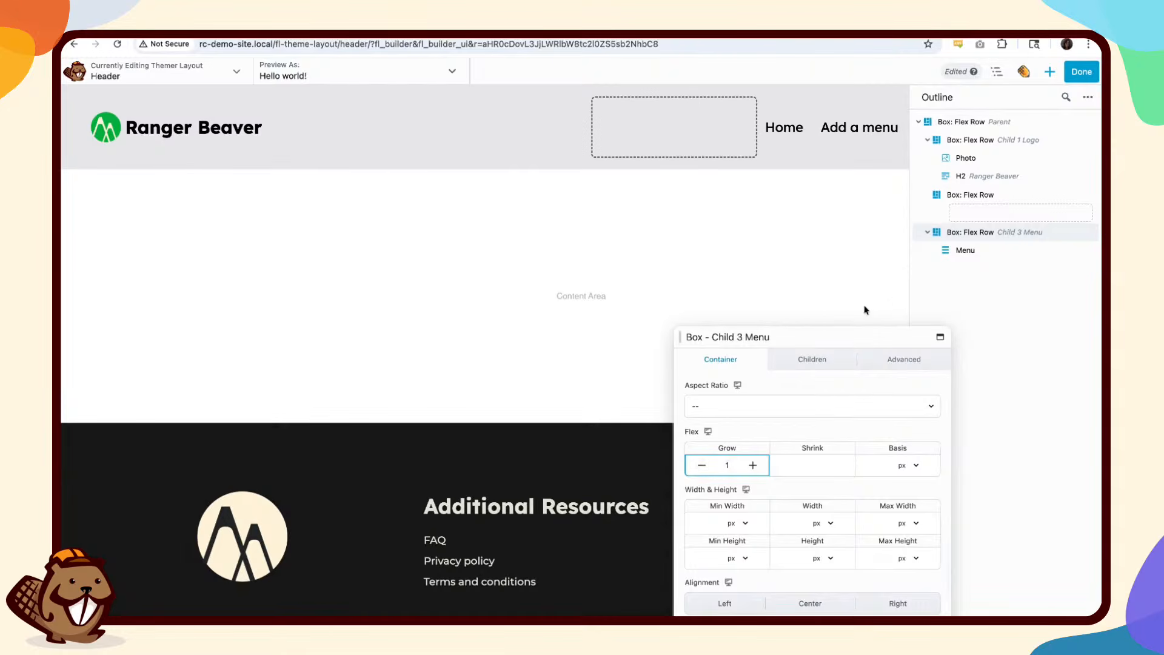
# Step: Lower the Child 1 Logo box's flex grow to 1
pyautogui.click(970, 141)
pyautogui.scroll(-5, 825, 543)
pyautogui.scroll(-2, 822, 533)
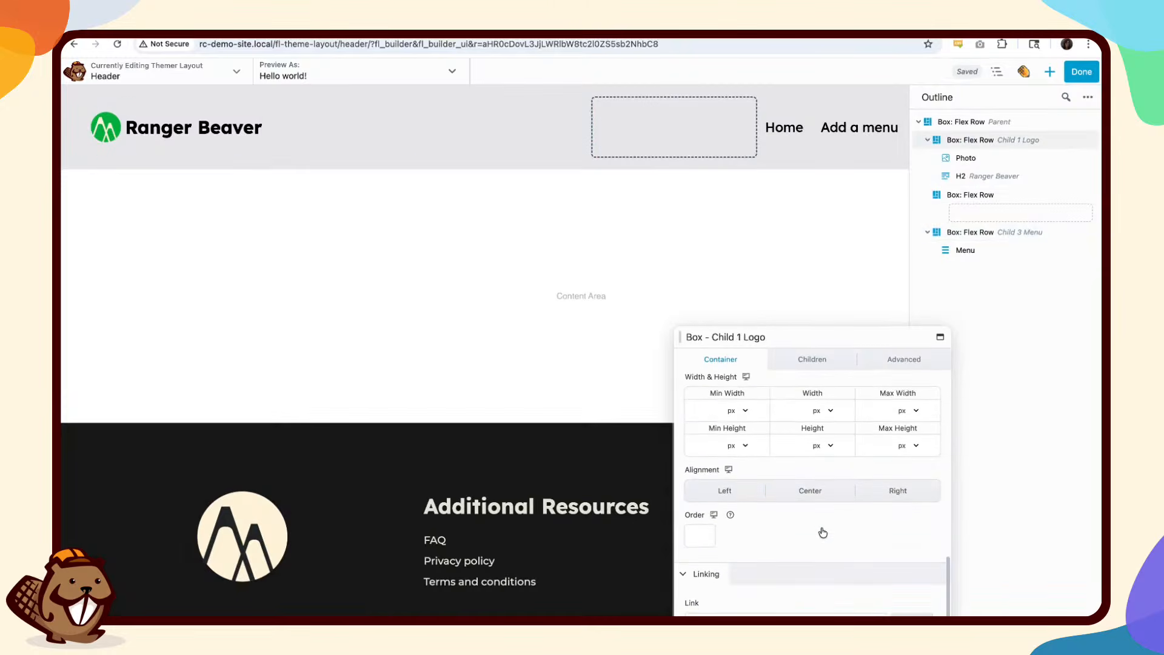
pyautogui.scroll(5, 813, 510)
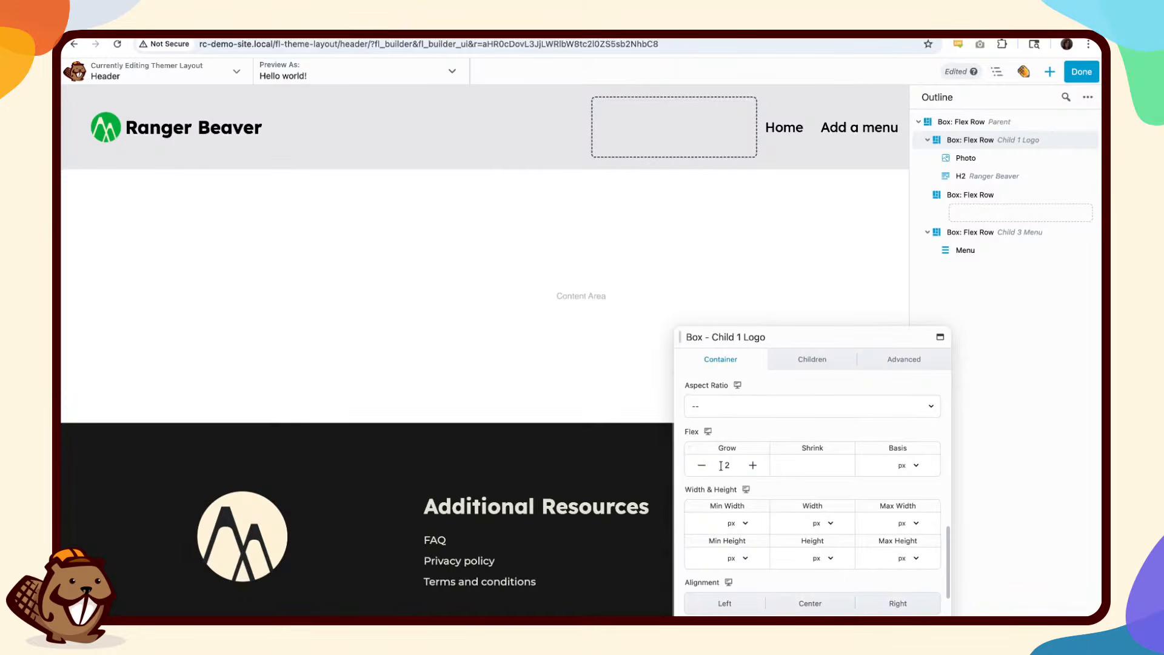
pyautogui.click(702, 466)
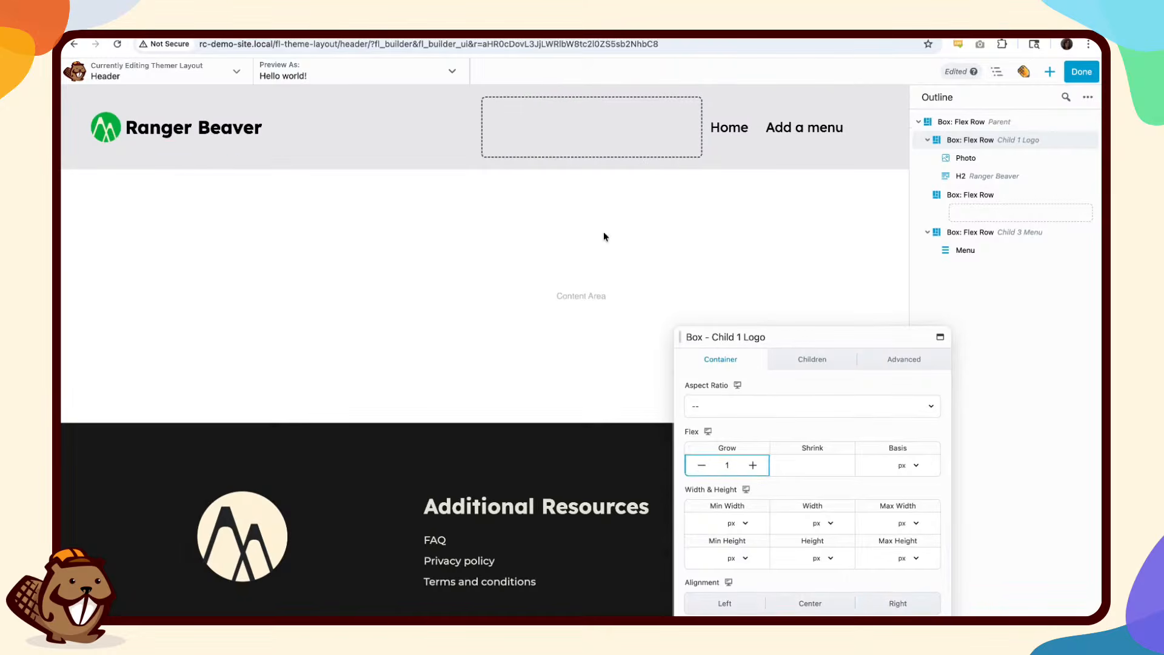
# Step: Clear the flex grow value of the Child 1 Logo box
pyautogui.click(980, 141)
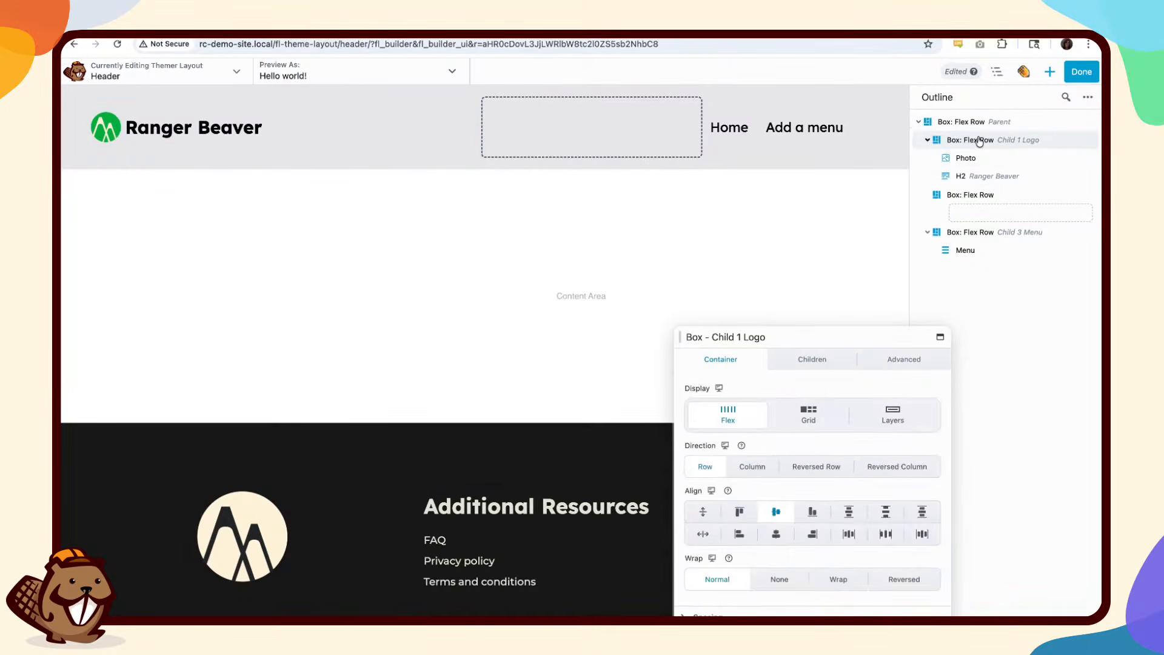
pyautogui.scroll(-5, 825, 539)
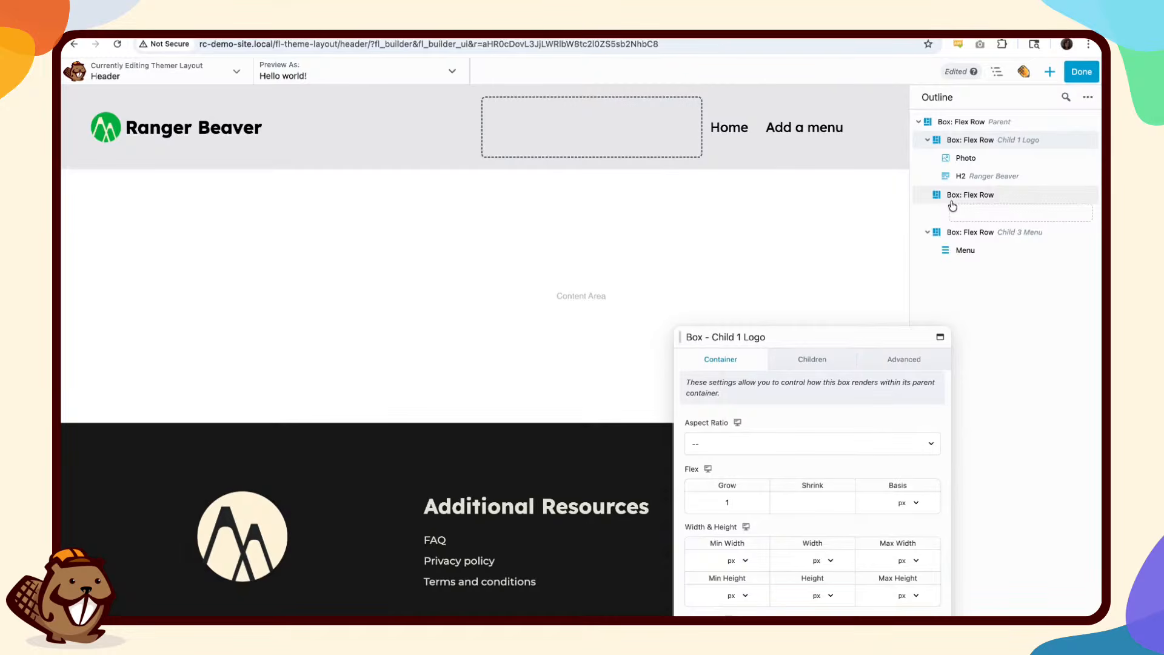
pyautogui.doubleClick(733, 501)
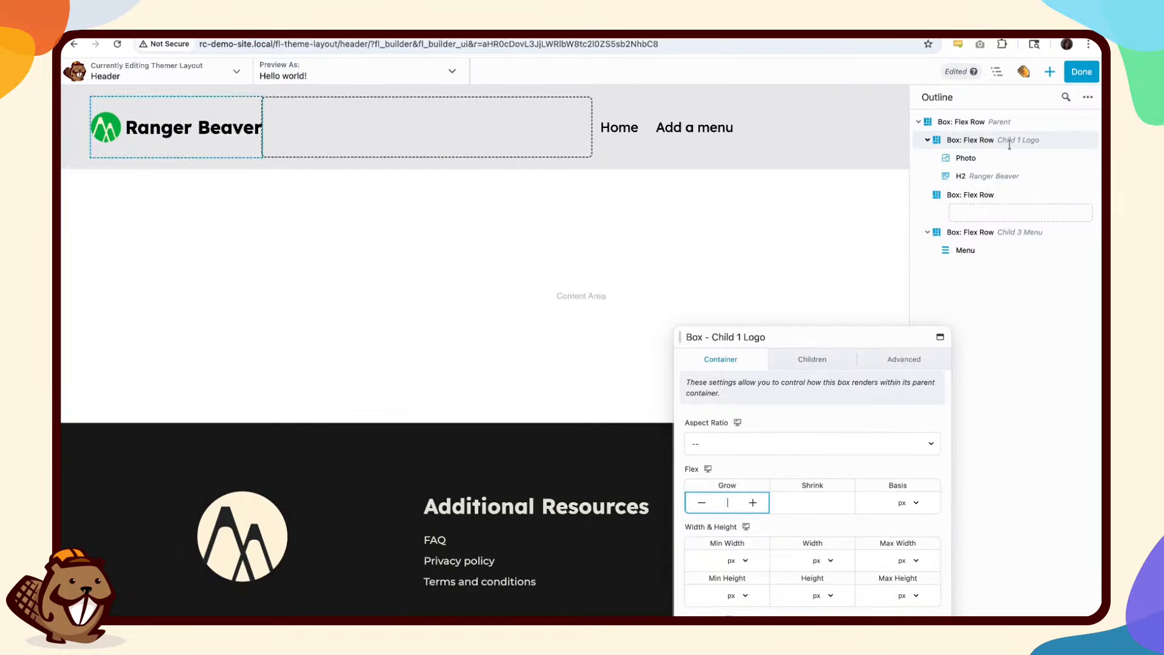
# Step: Clear the flex grow value of the empty box between the logo and the menu
pyautogui.click(977, 195)
pyautogui.scroll(-10, 760, 550)
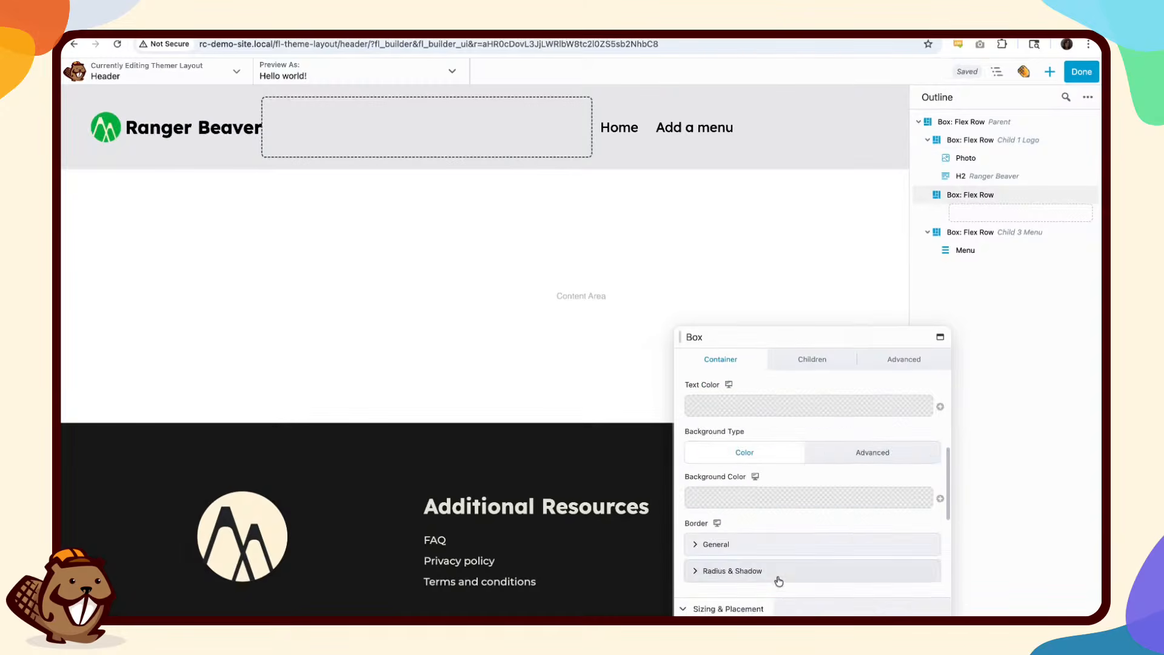
pyautogui.click(732, 495)
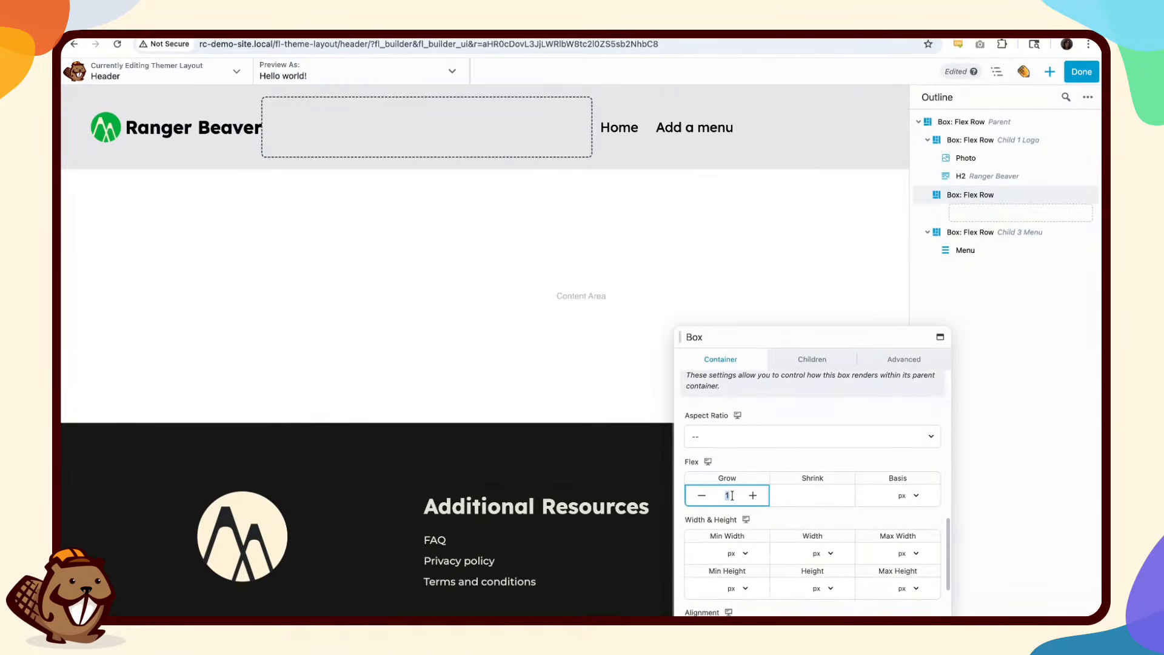
pyautogui.press('BackSpace')
# Step: Clear the flex grow value of the Child 3 Menu box
pyautogui.click(968, 233)
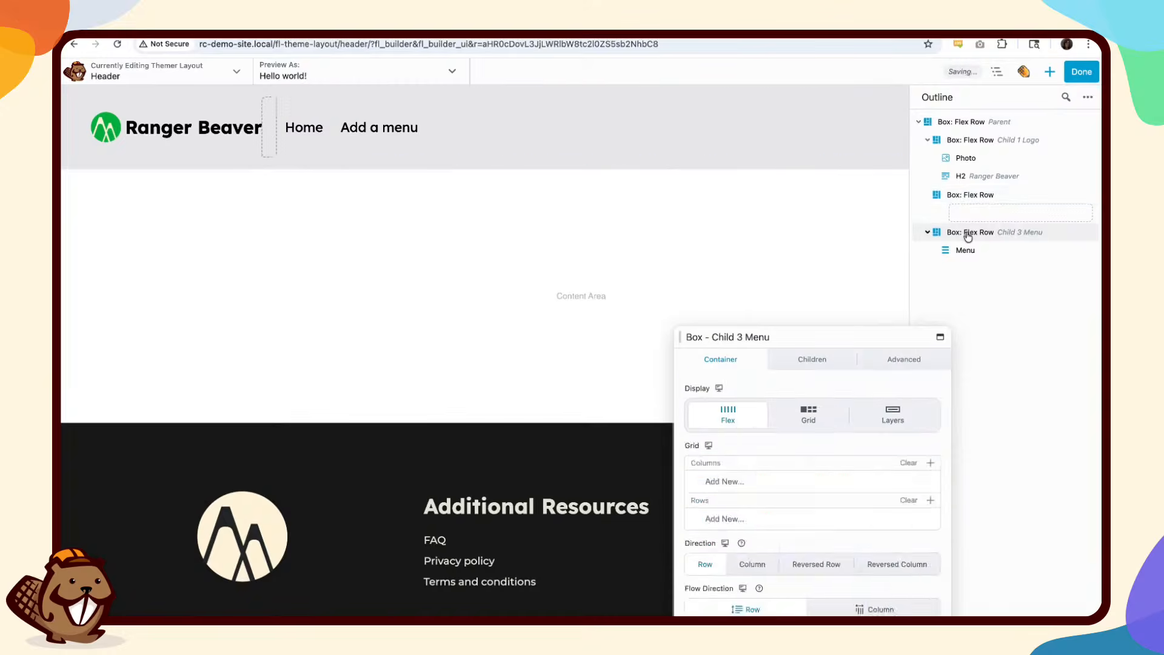
pyautogui.scroll(-10, 803, 579)
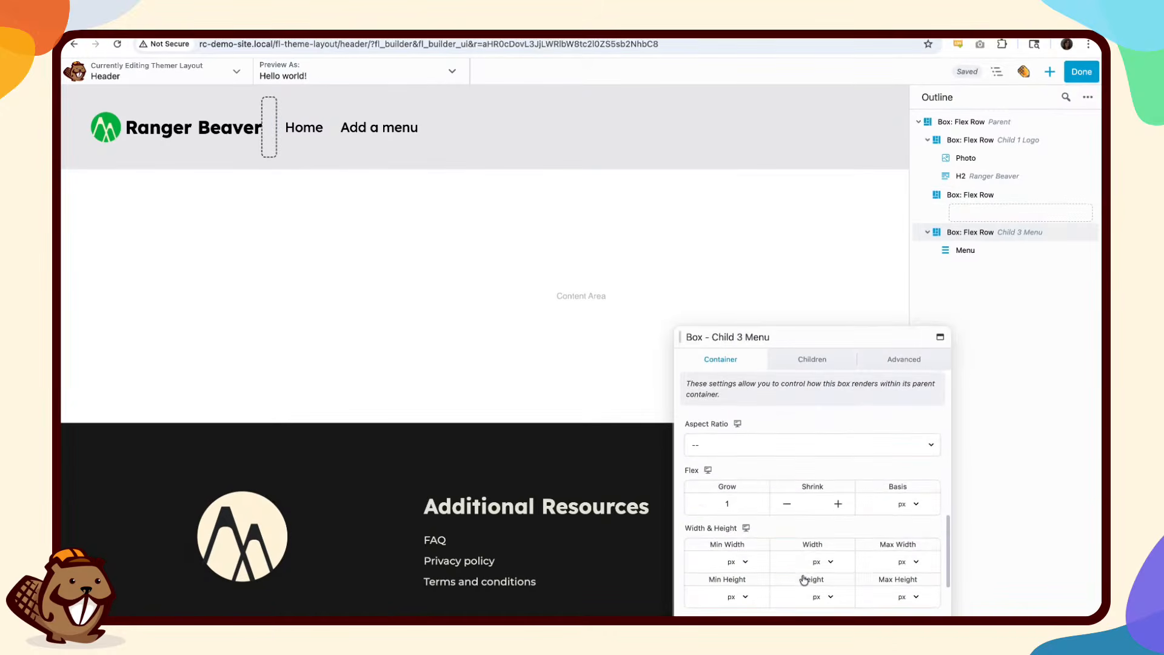
pyautogui.click(737, 501)
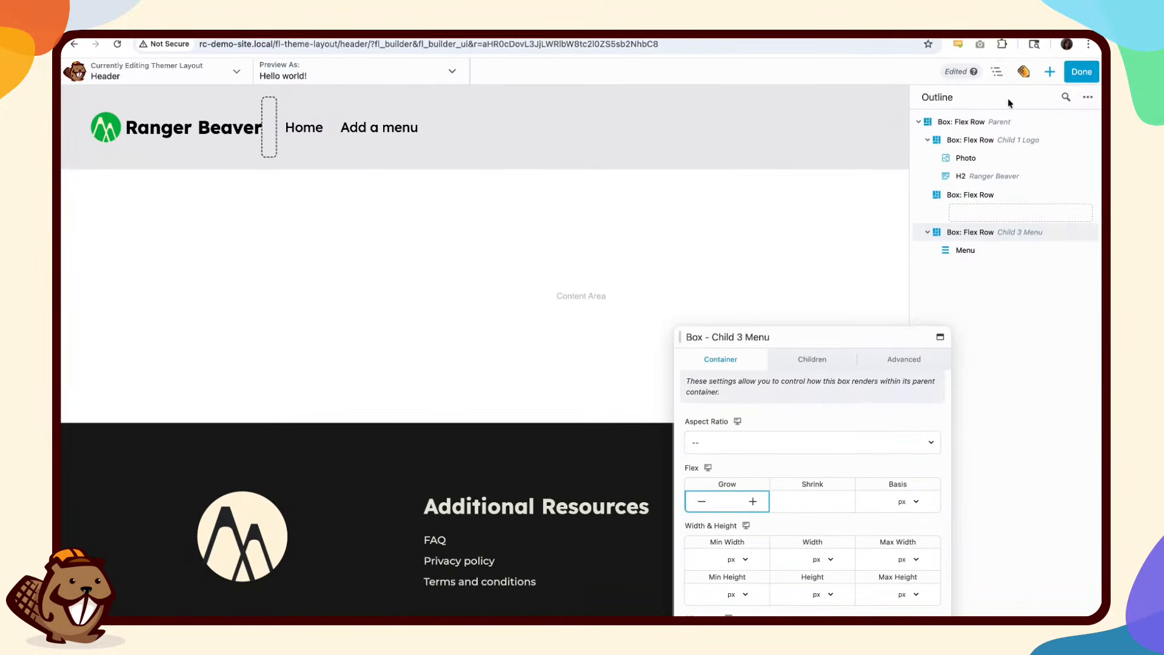
# Step: Open the Parent box's settings for its direct children and expand the sizing options to review them
pyautogui.click(972, 123)
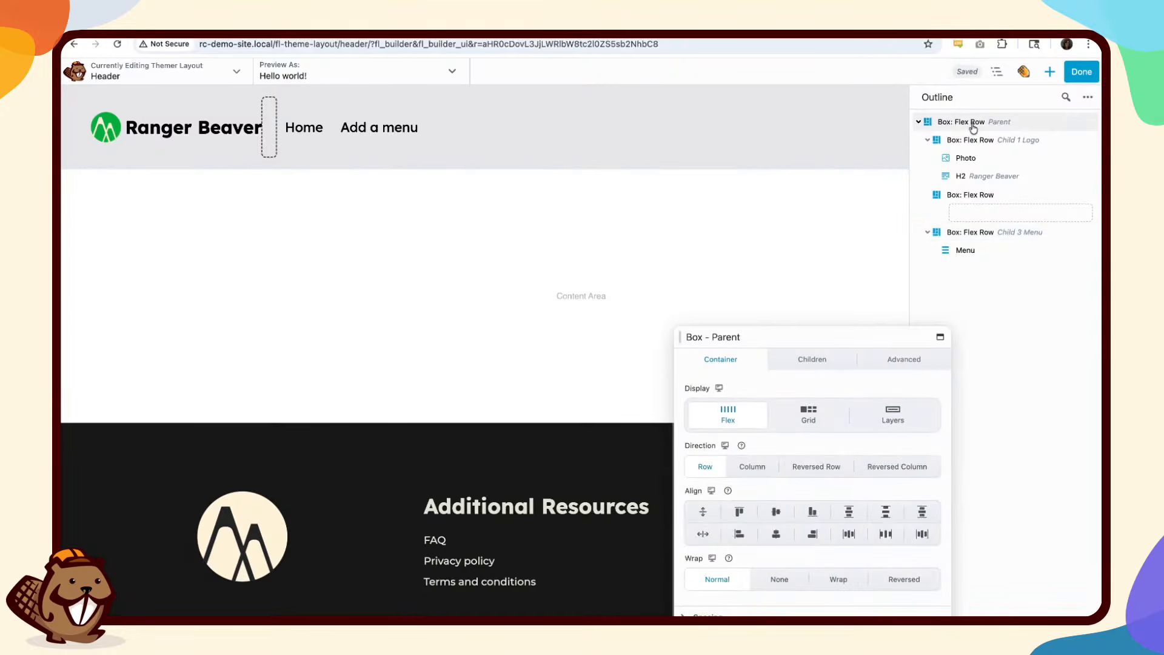
pyautogui.click(814, 359)
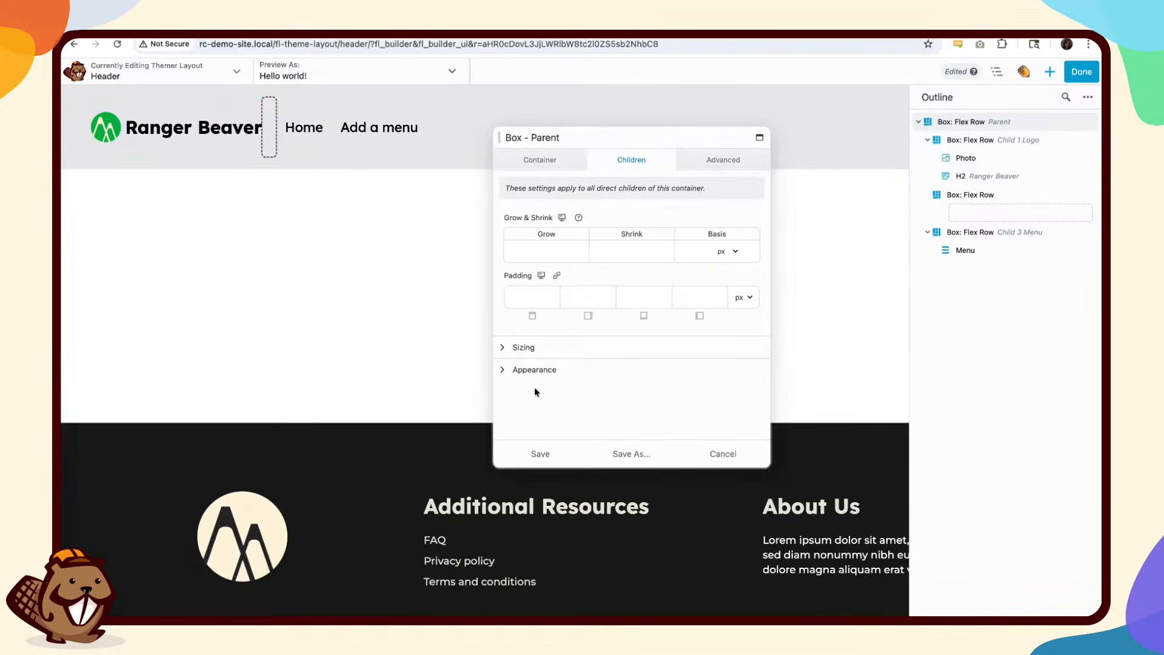
pyautogui.click(540, 344)
pyautogui.scroll(-2, 544, 355)
pyautogui.scroll(1, 543, 351)
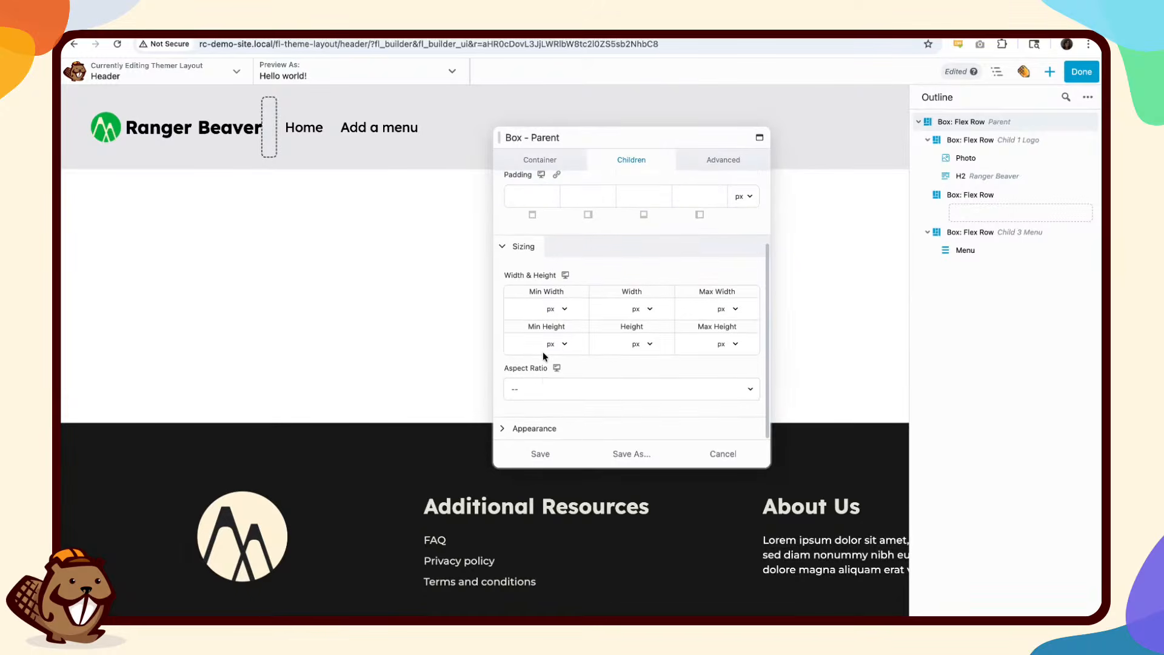
# Step: Set the flex grow value to 1 for all direct children of the Parent box
pyautogui.scroll(3, 544, 352)
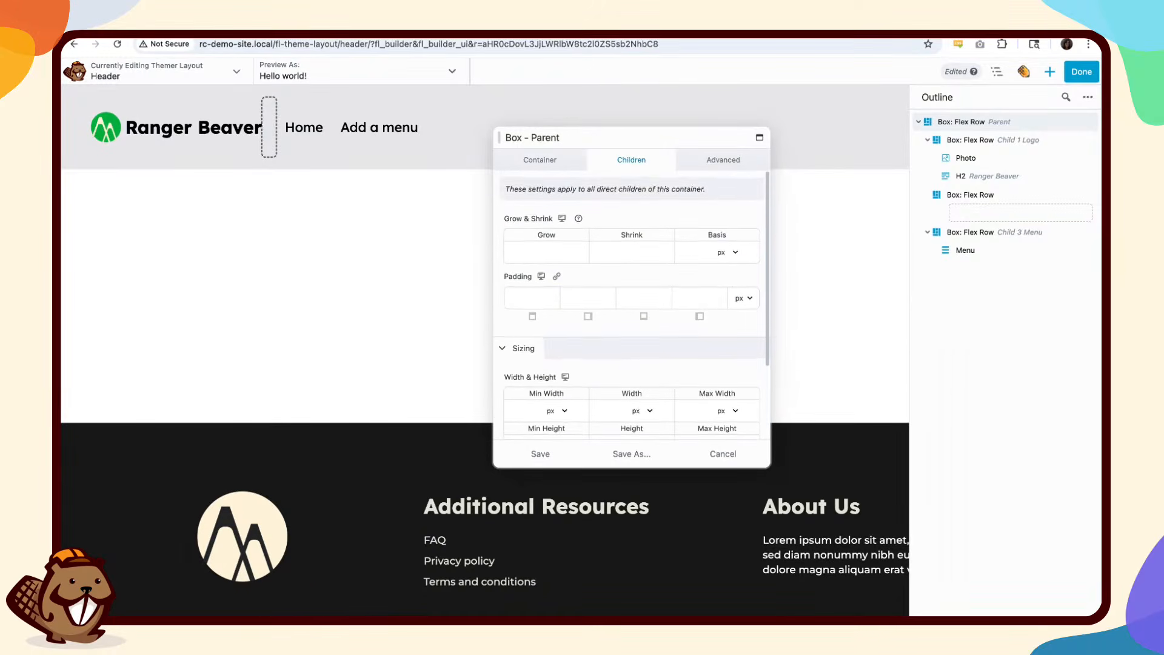
pyautogui.click(571, 251)
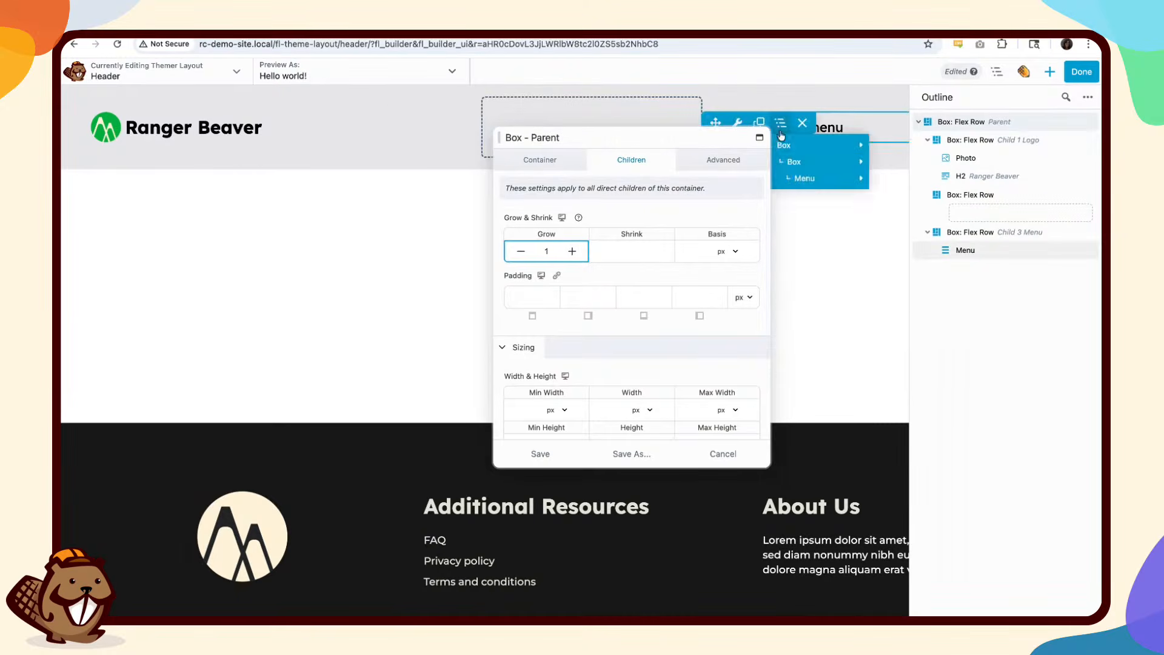
pyautogui.click(990, 371)
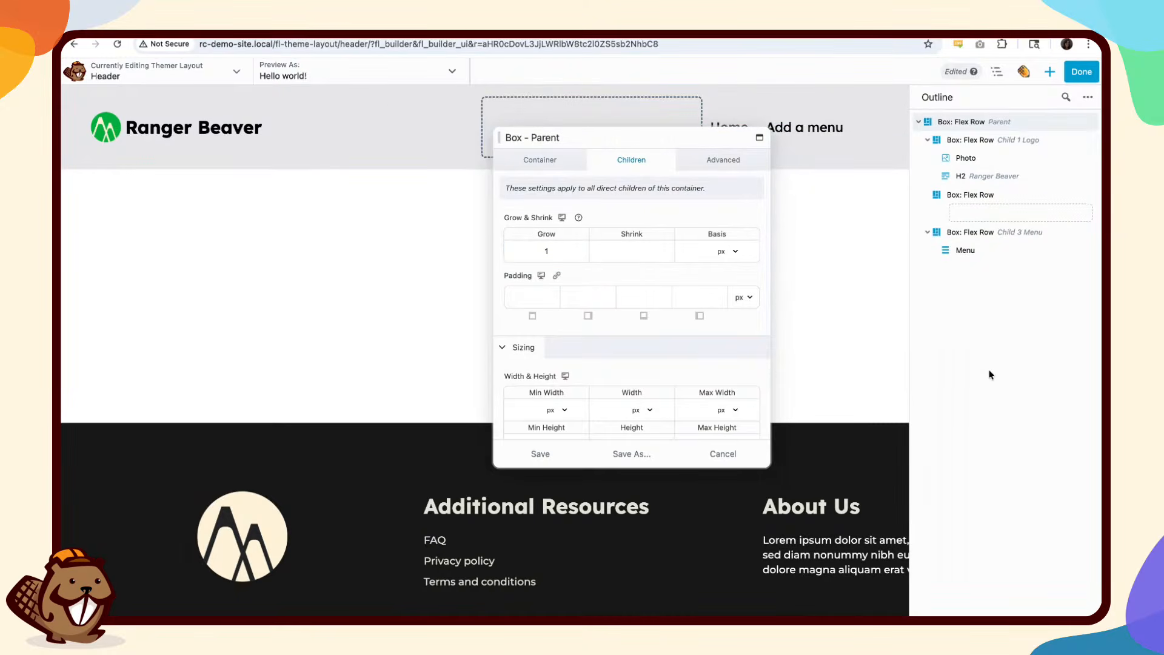